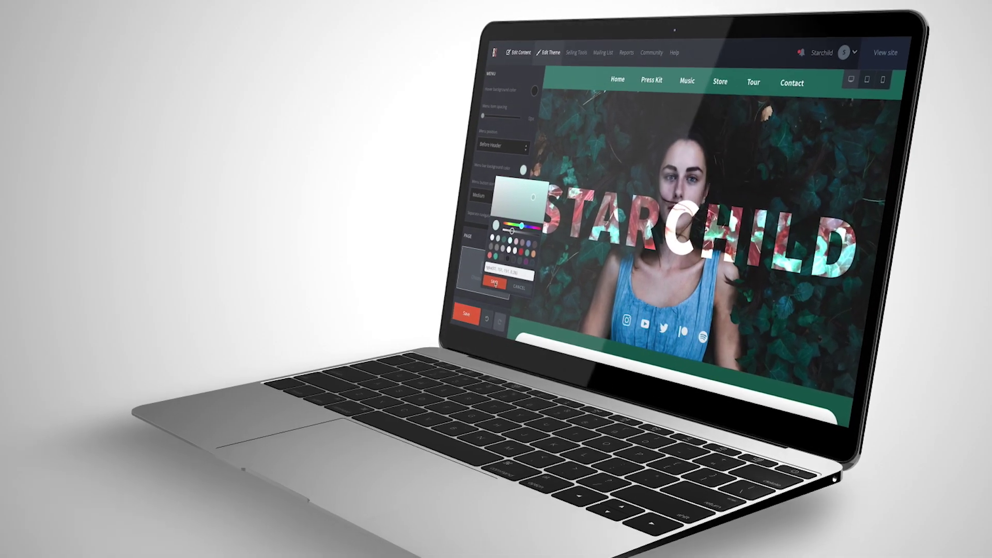
Save the chosen navigation menu background colour in the colour picker.
click(495, 282)
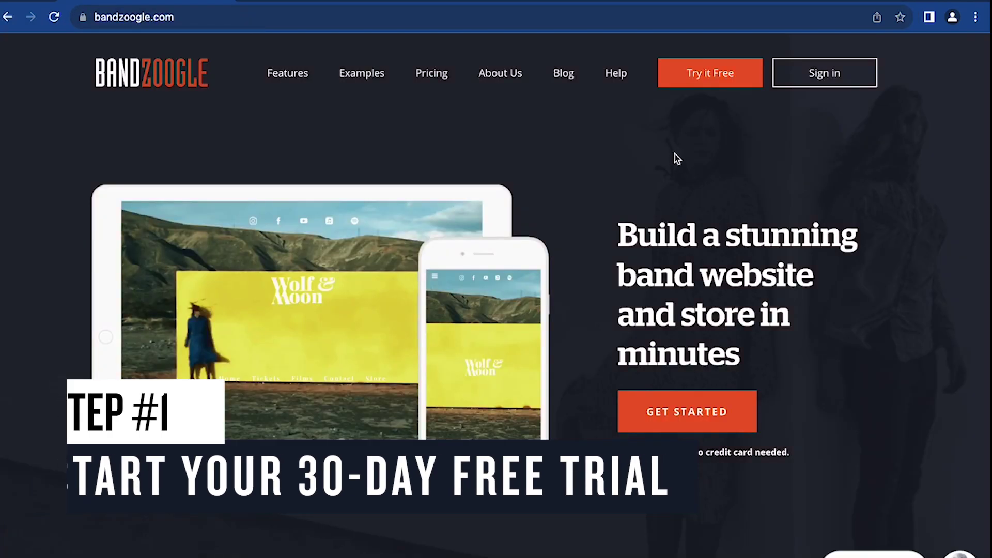
Start the free-trial sign-up, whiten the STARCHILD title and shift the page background toward mint.
click(749, 82)
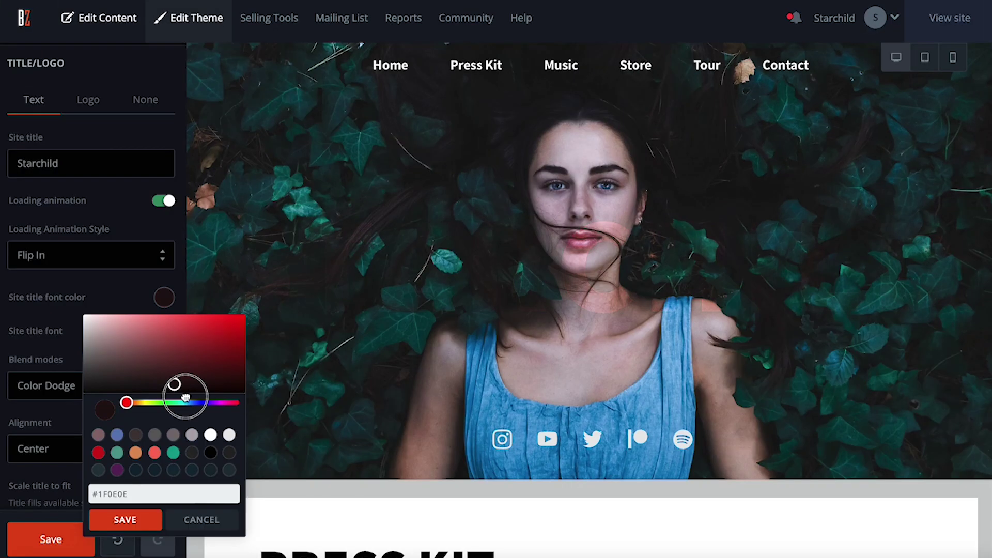
drag(173, 383, 122, 328)
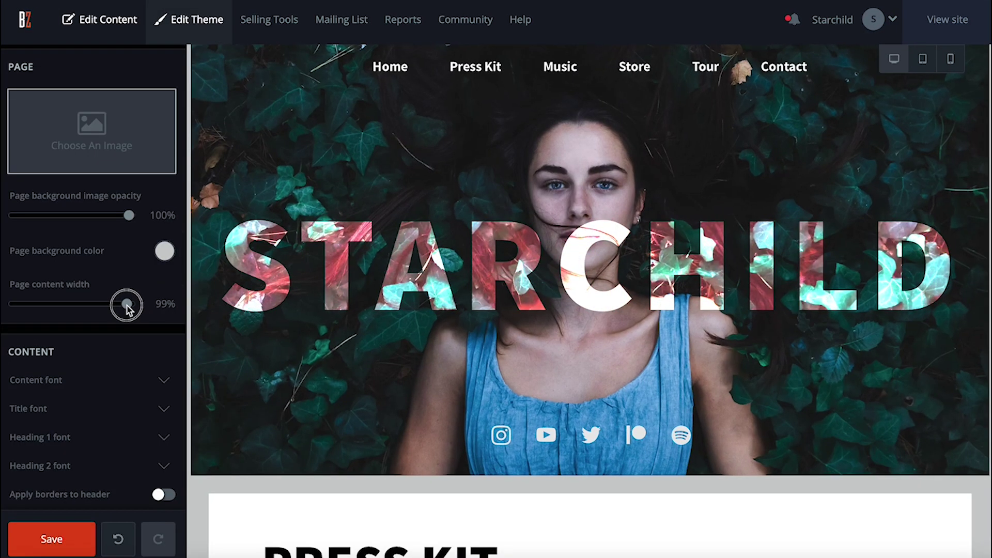
drag(122, 303, 125, 305)
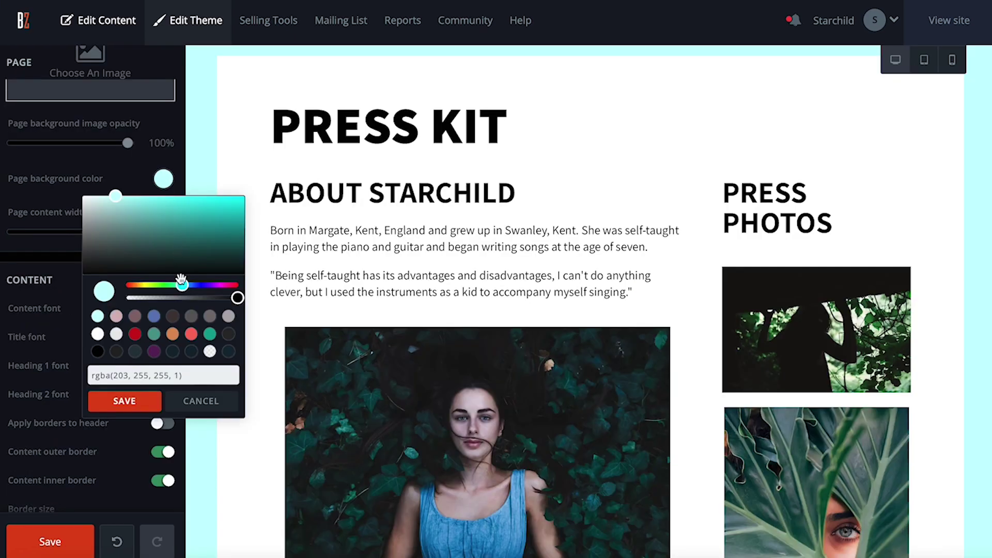
drag(183, 283, 173, 284)
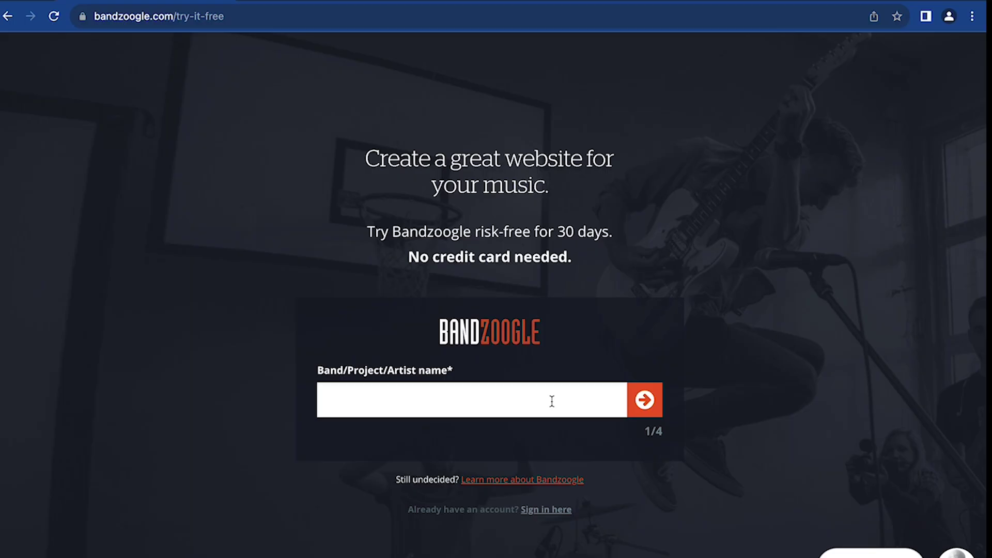
Enter band name MyBandName, the e-mail address and an account password.
key(Return)
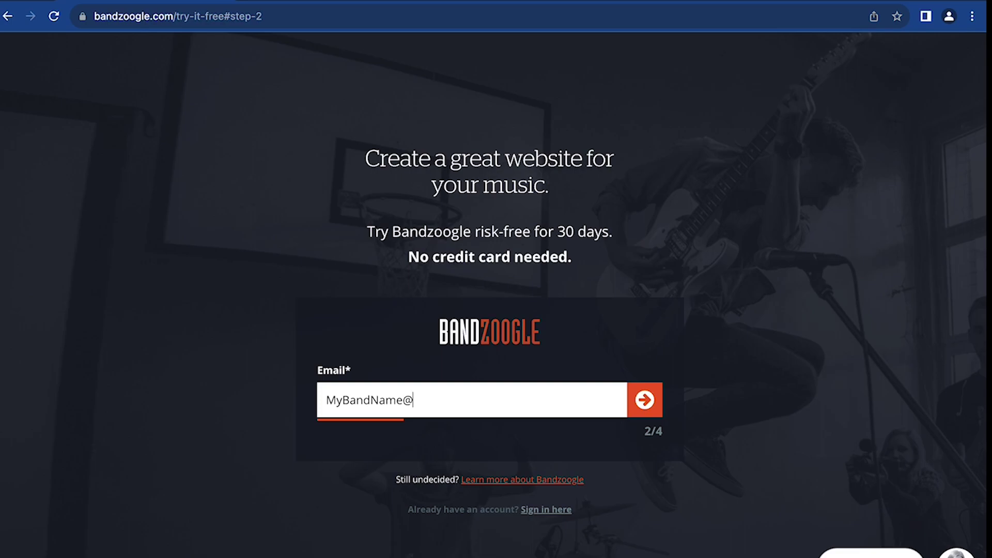
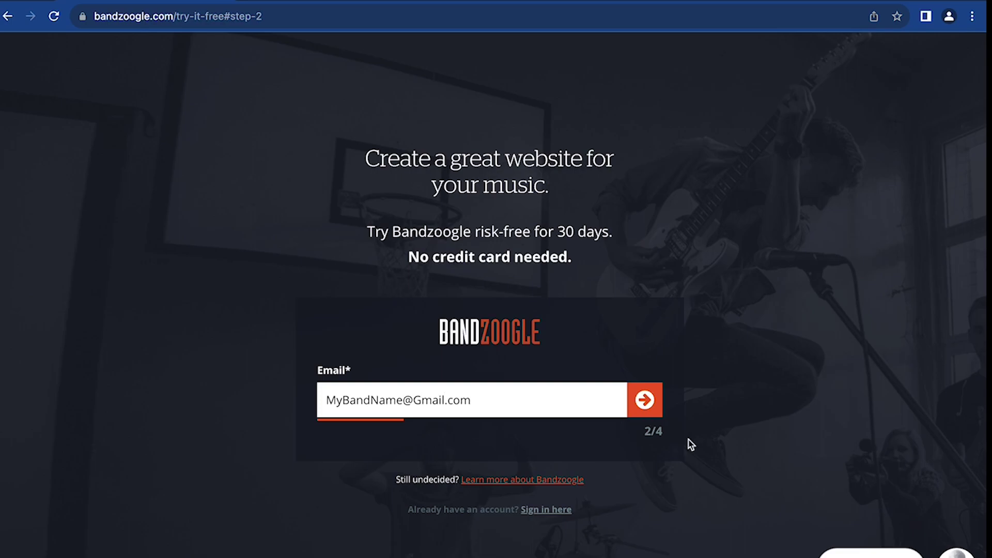
click(647, 405)
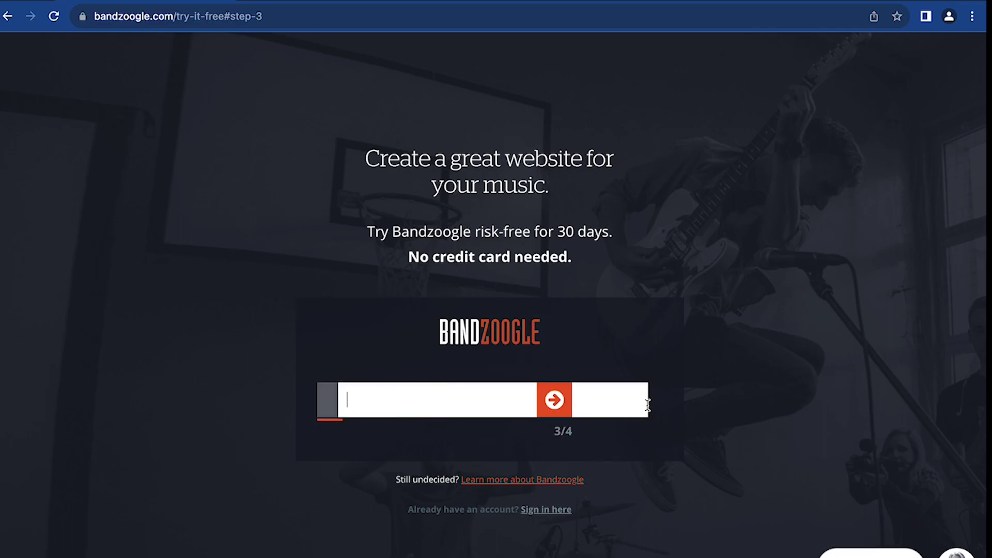
text(•••••••)
key(Return)
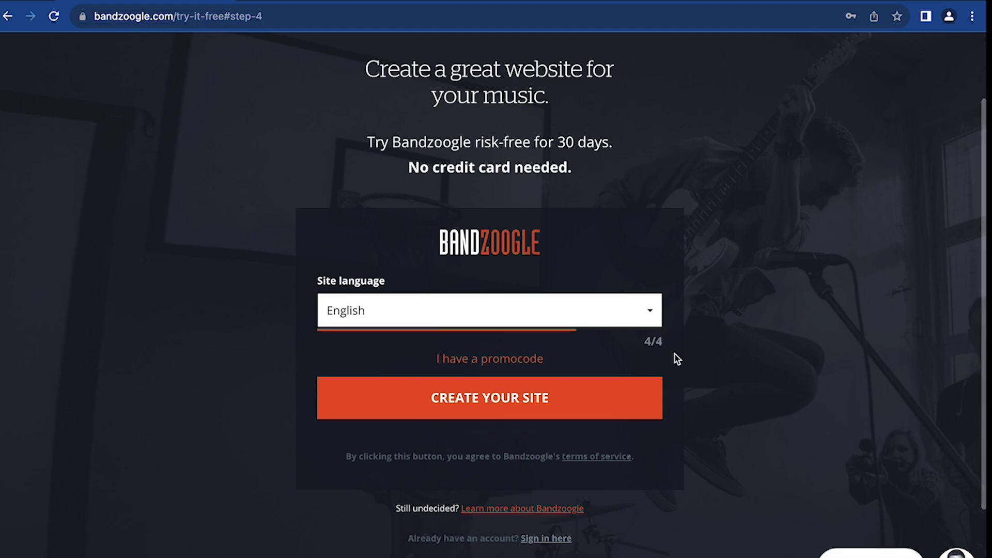
Keep English as the site language and create the site.
click(655, 312)
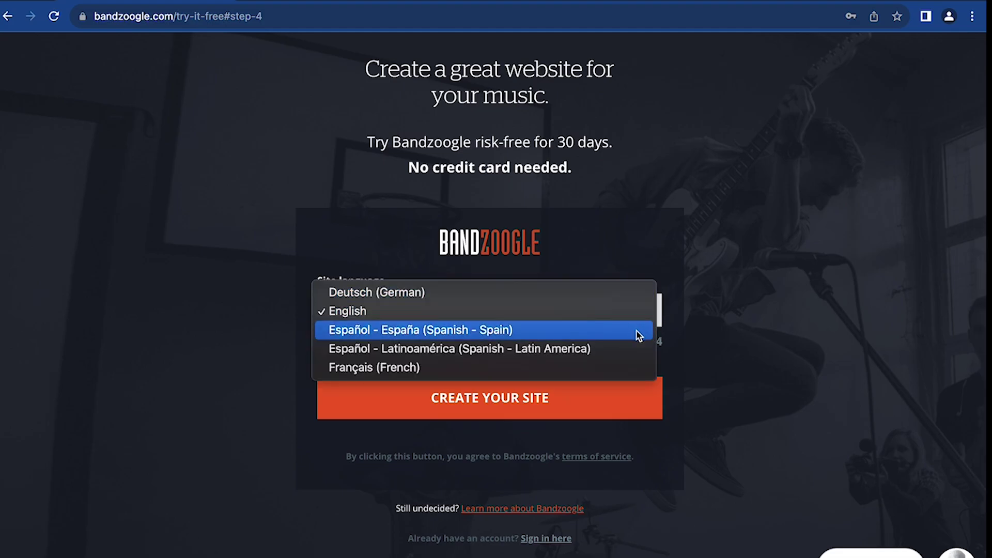
click(653, 411)
click(652, 407)
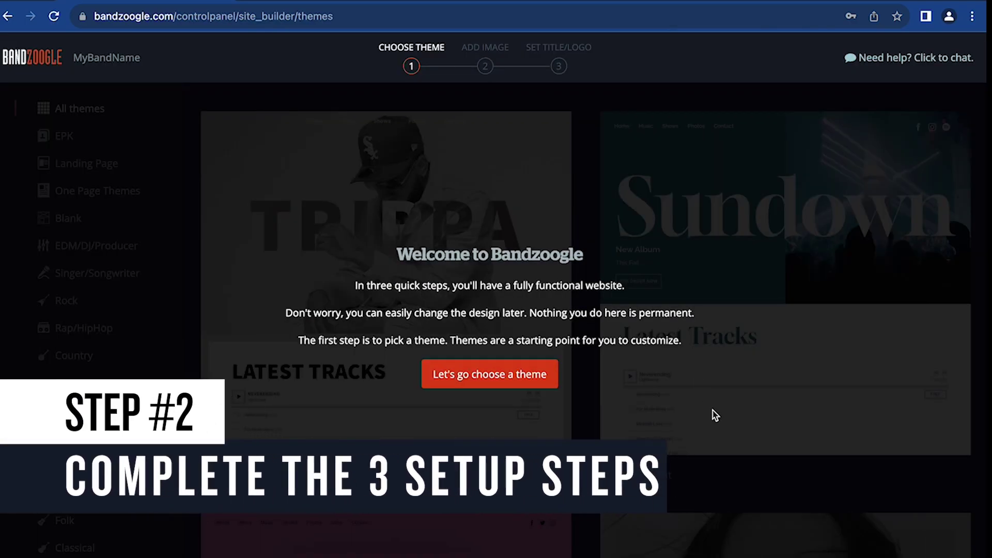
Browse the EPK, Singer/Songwriter and Rap/HipHop theme categories and try the Acid theme.
click(554, 382)
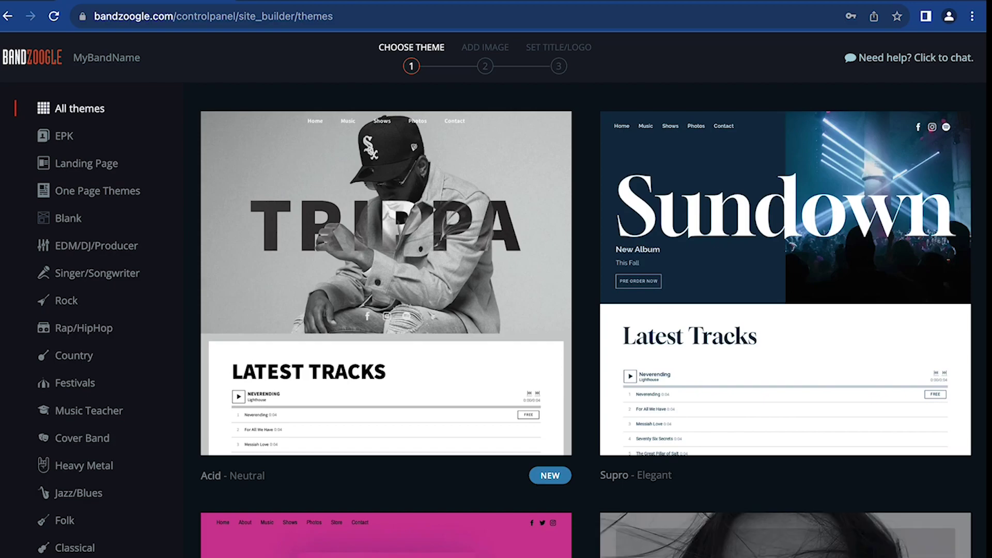
scroll(559, 411, down, 2)
scroll(594, 301, down, 3)
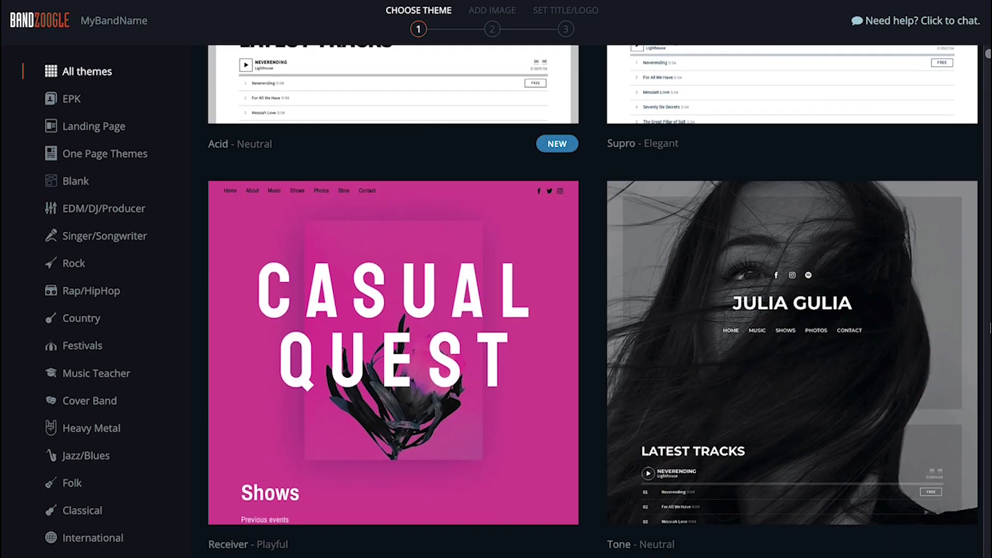
scroll(594, 297, down, 2)
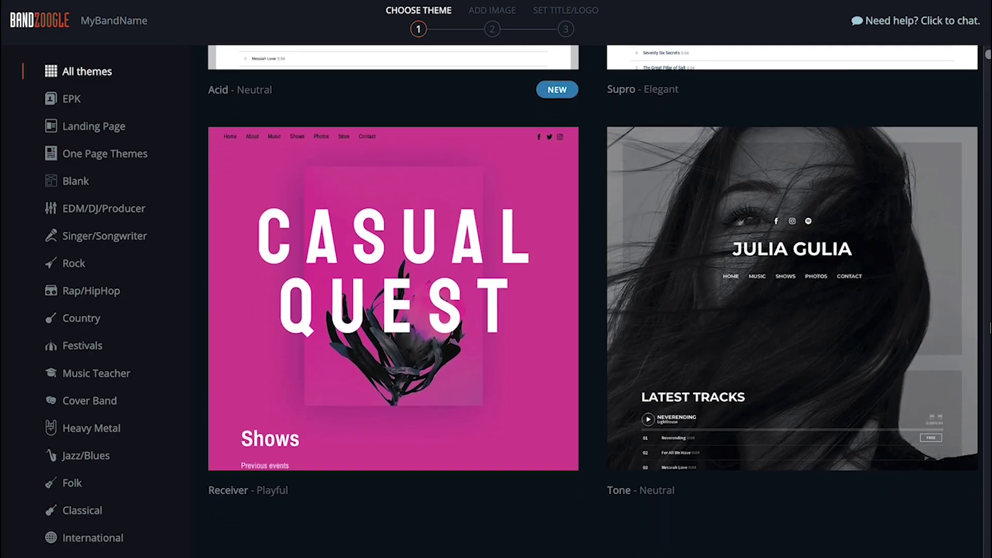
scroll(170, 168, down, 5)
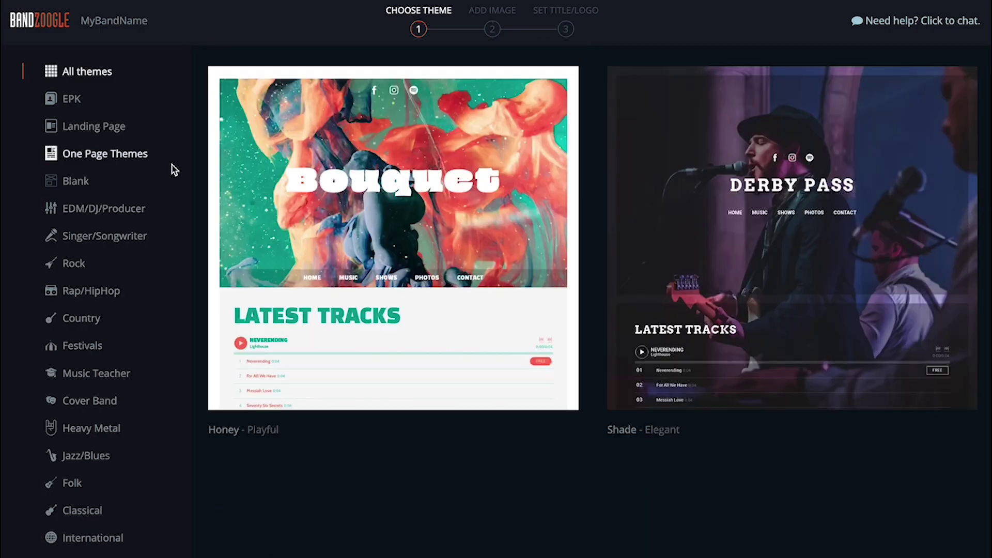
click(76, 110)
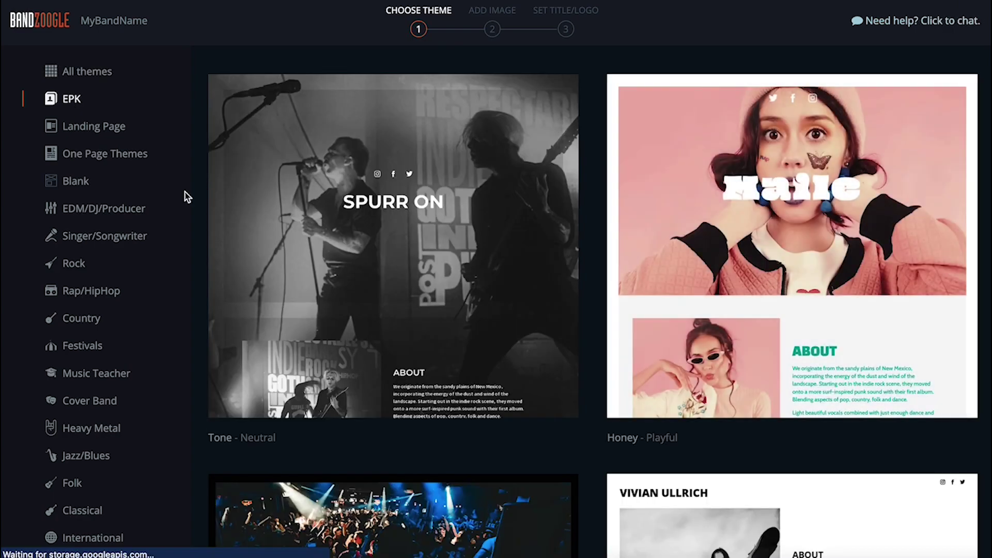
click(140, 239)
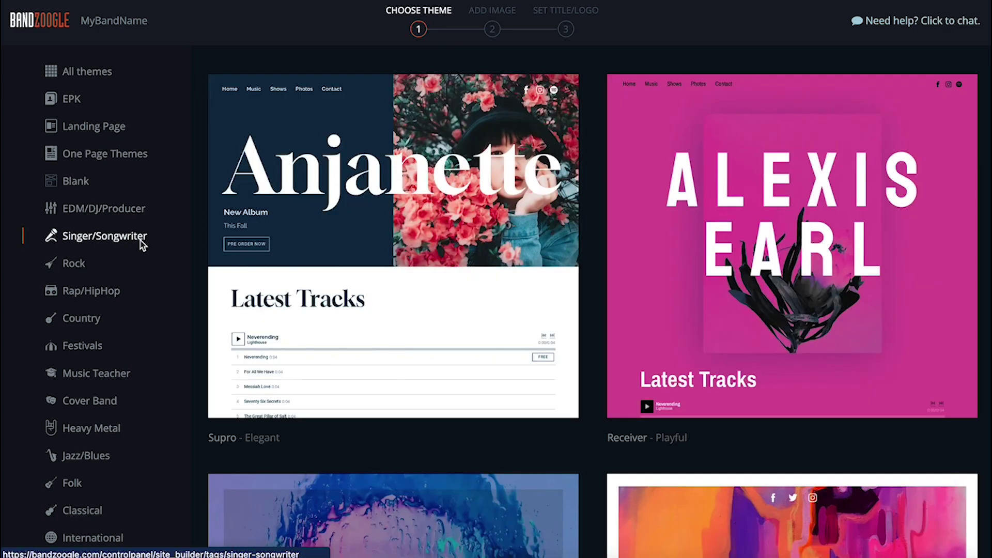
click(106, 293)
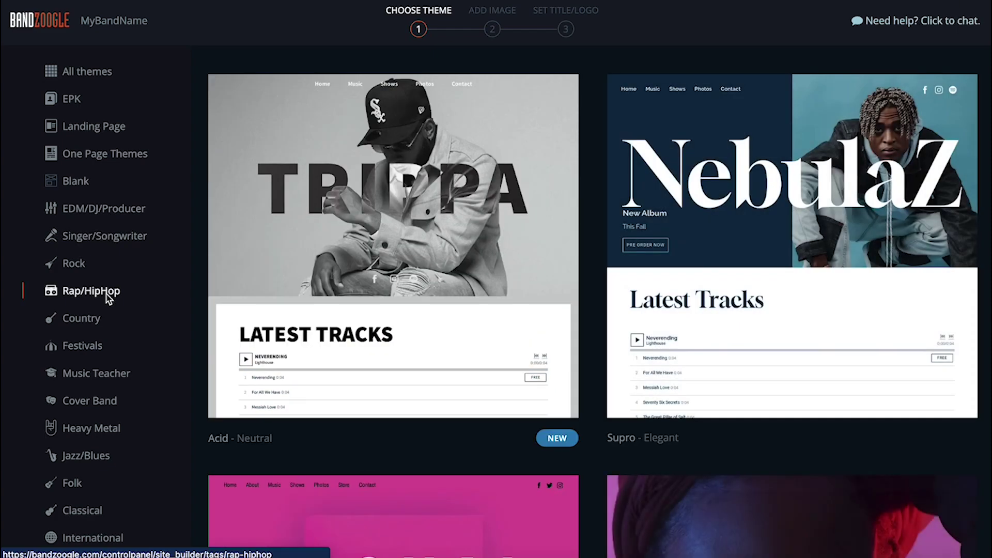
mouse_move(210, 288)
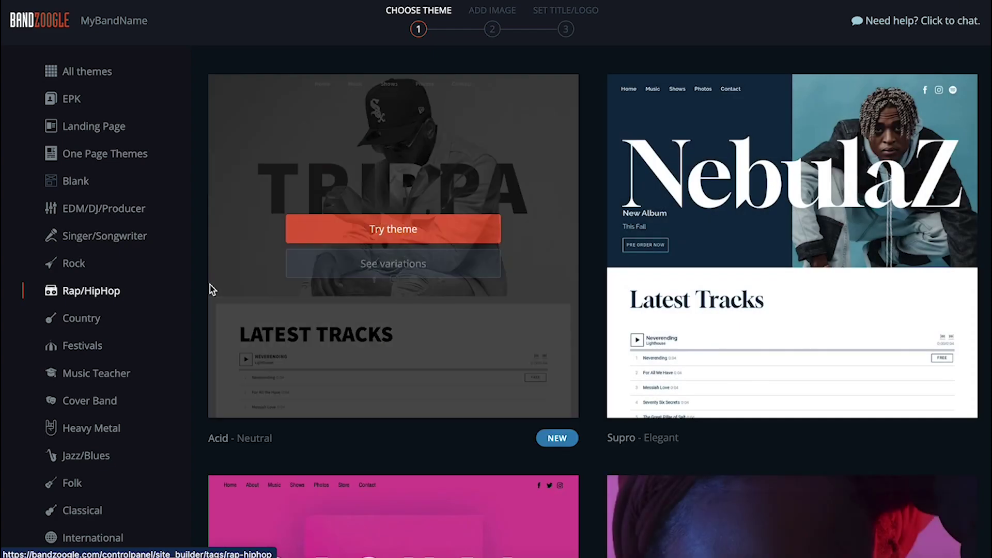
click(353, 238)
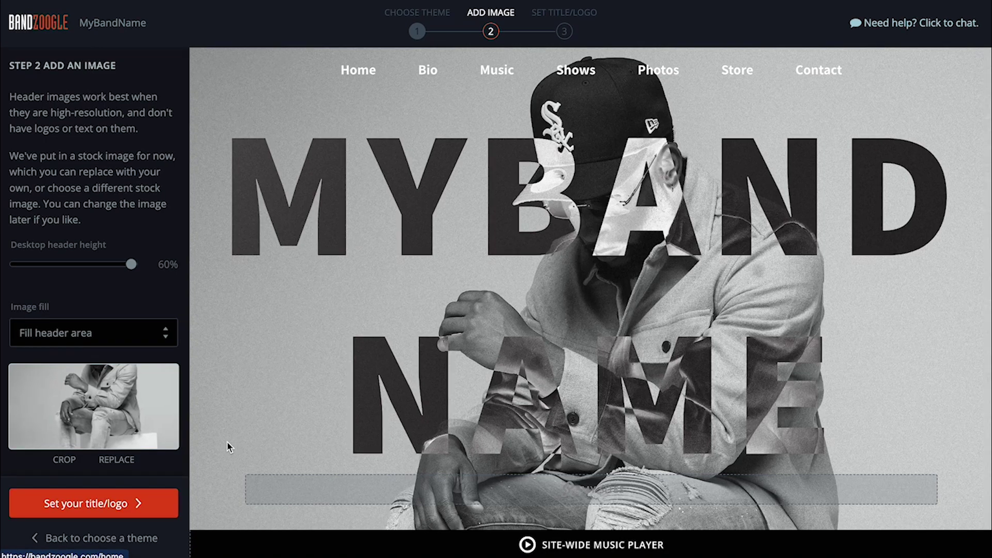
Replace the header image with the pink-smoke photo, zoomed to 93%.
click(120, 461)
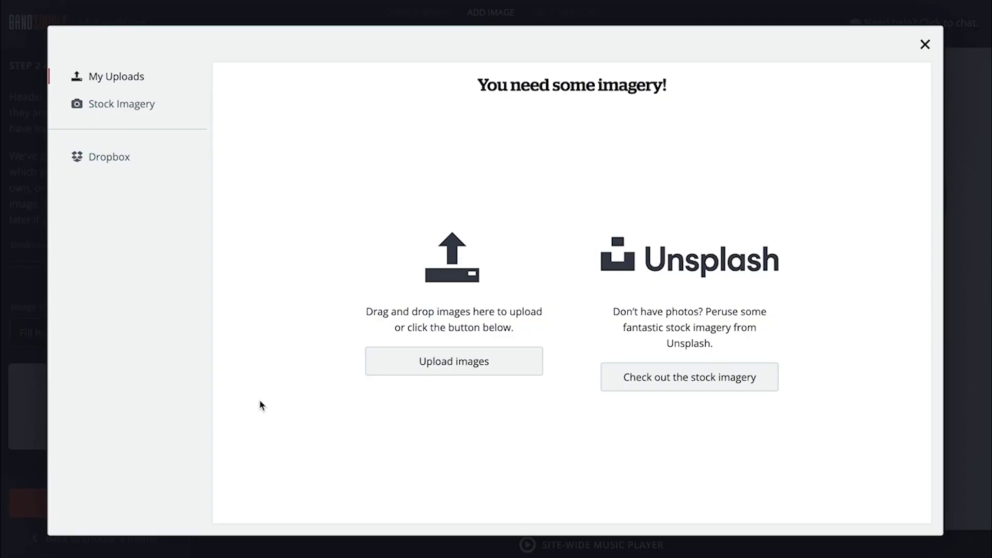
click(661, 388)
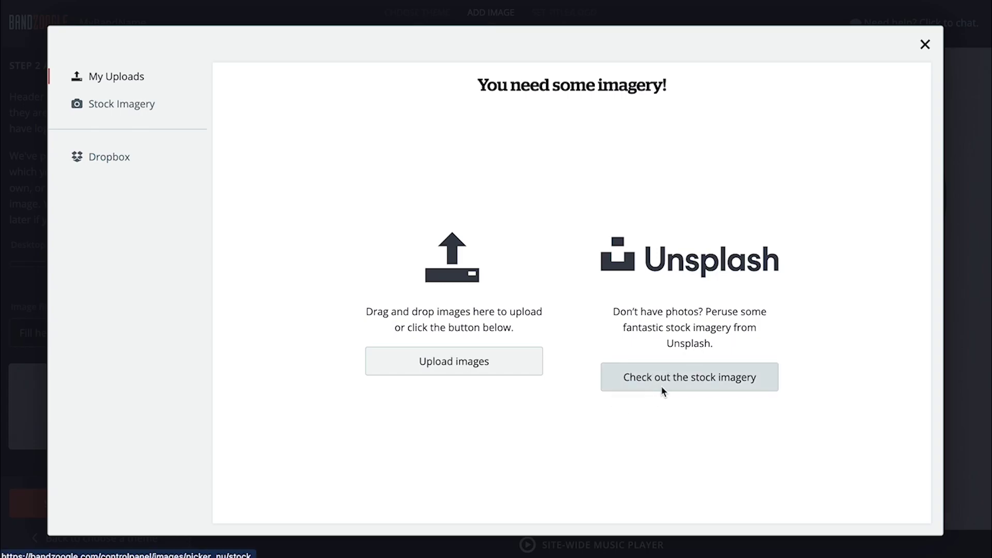
scroll(931, 460, down, 3)
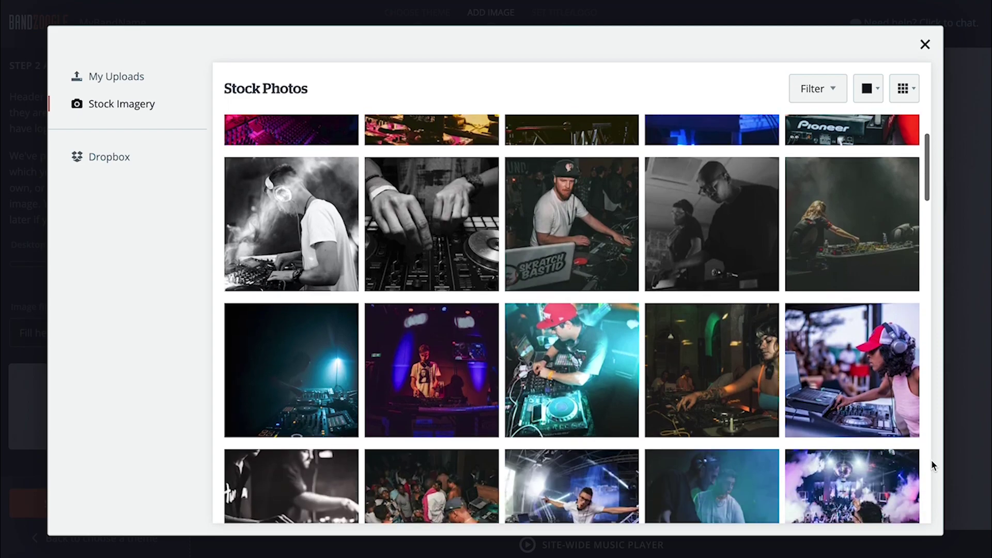
scroll(931, 460, down, 2)
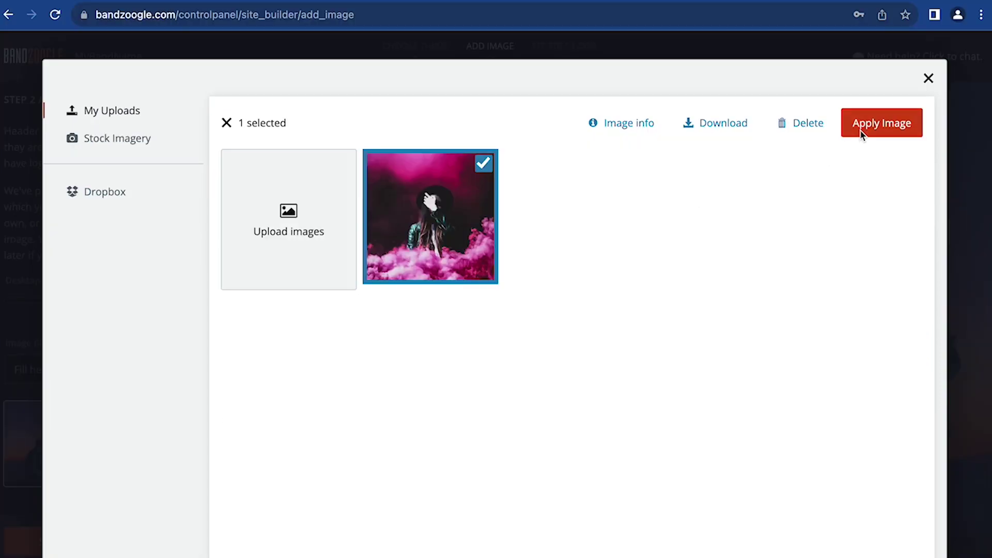
click(861, 132)
drag(11, 274, 11, 269)
Set image fill to Fit header area with a Blurry image background.
click(65, 553)
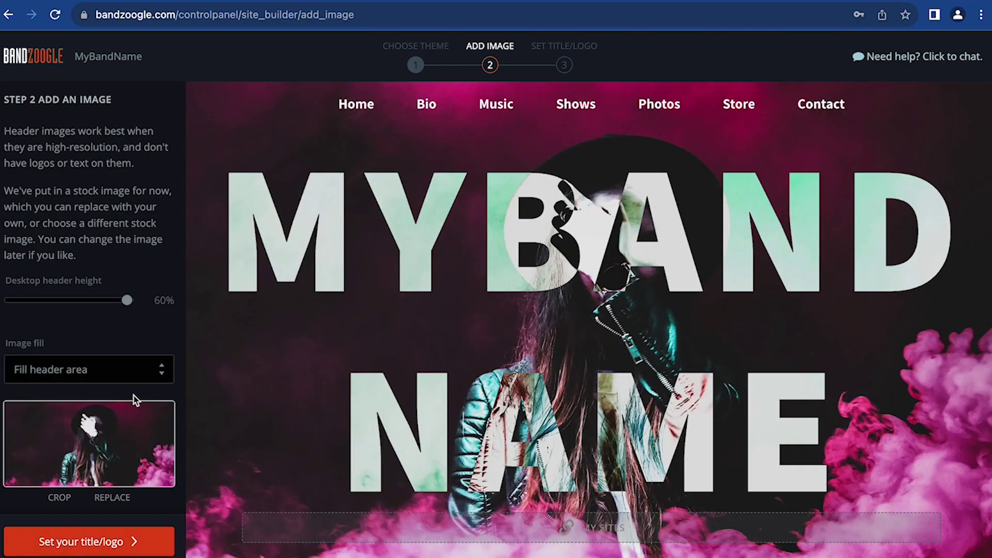
click(146, 373)
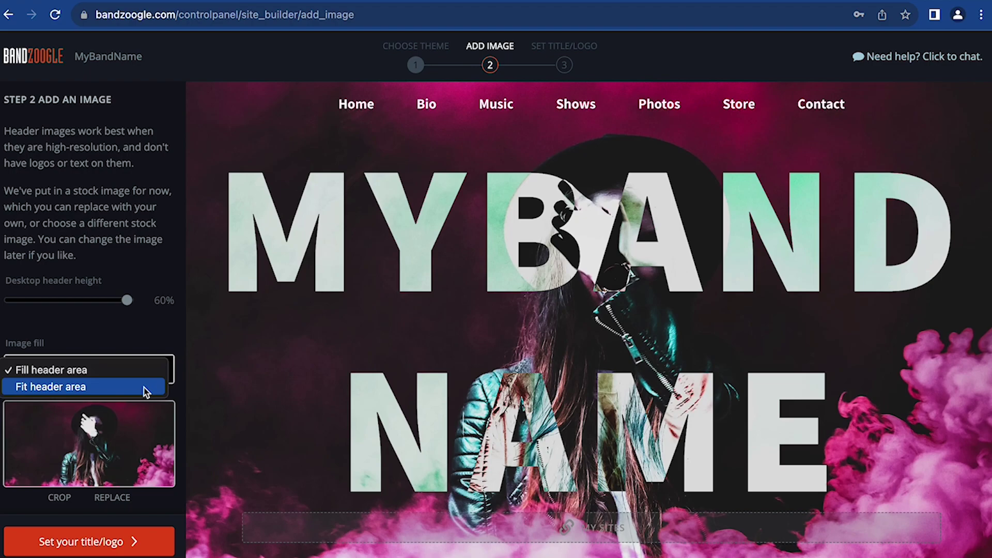
click(145, 388)
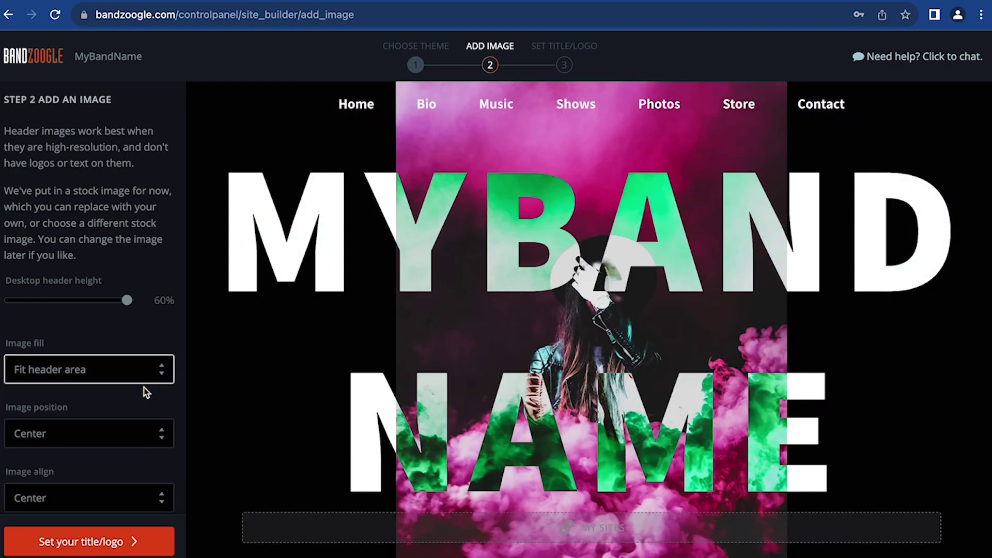
scroll(146, 393, down, 5)
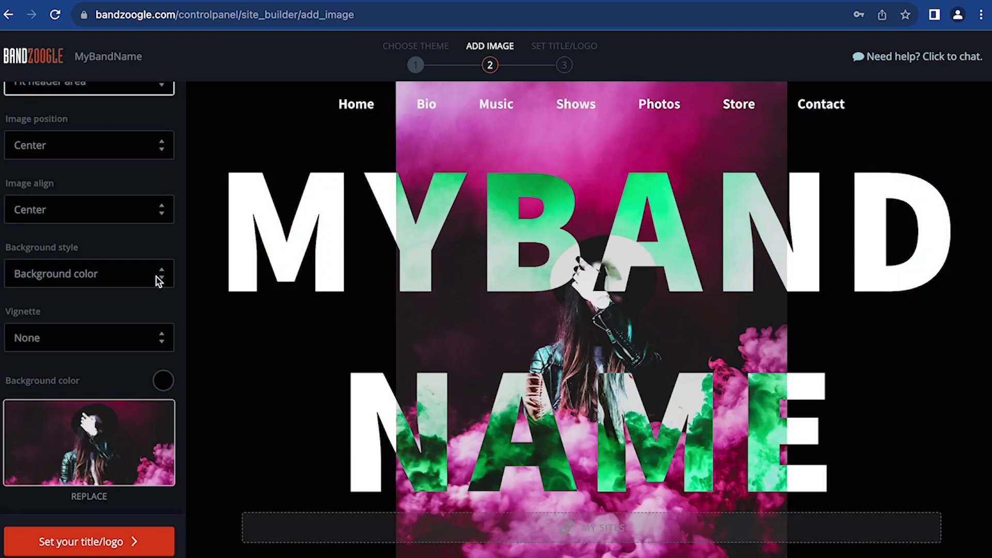
click(159, 281)
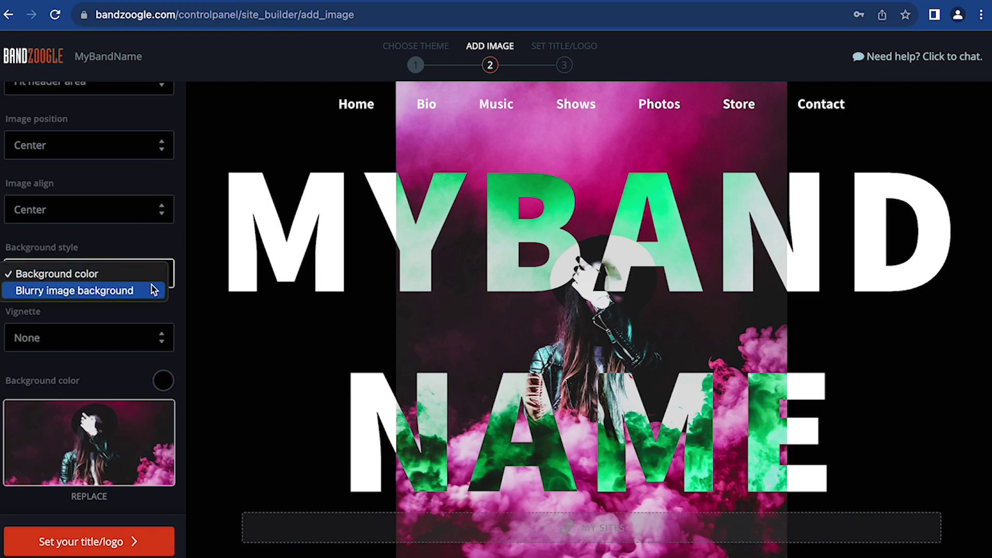
click(153, 291)
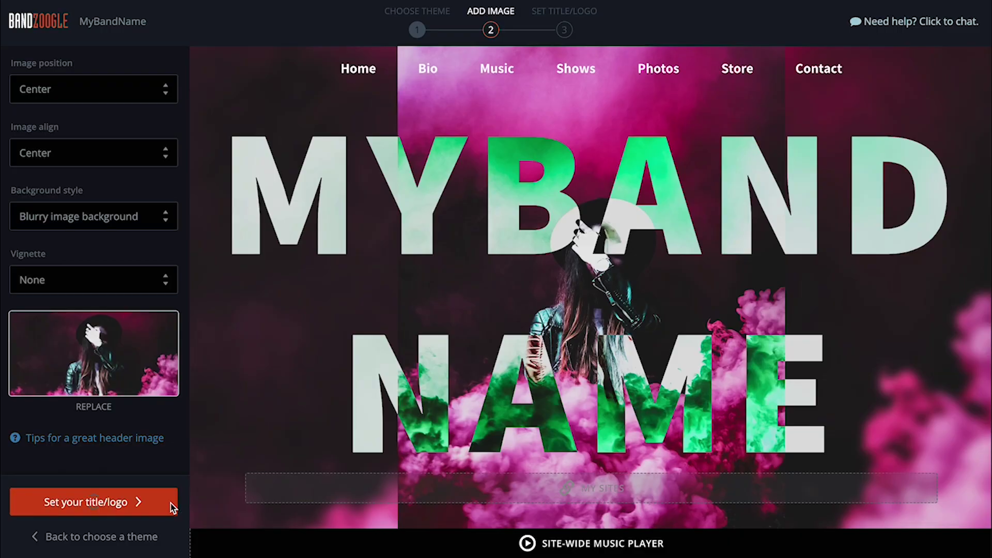
Change the site title text to 'band name'.
click(167, 542)
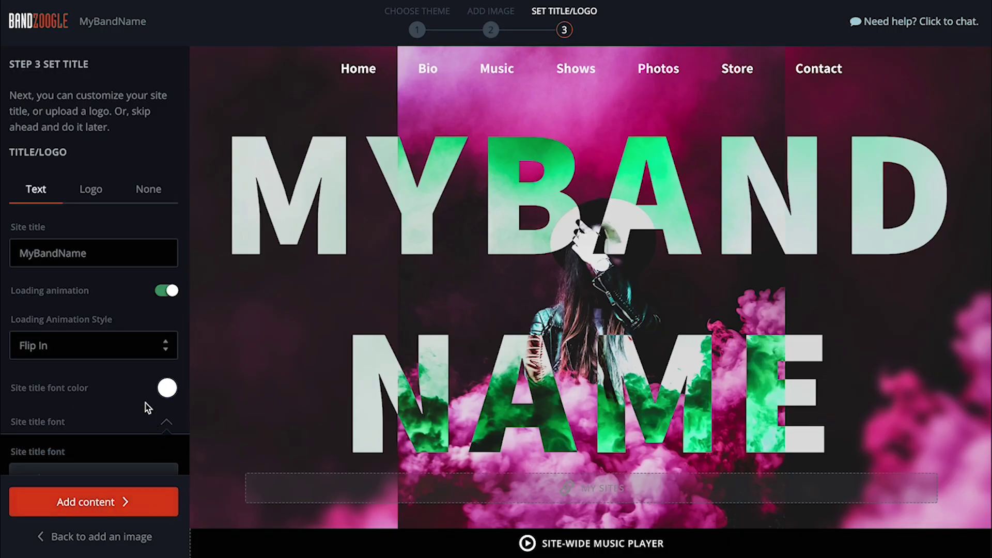
scroll(144, 395, down, 2)
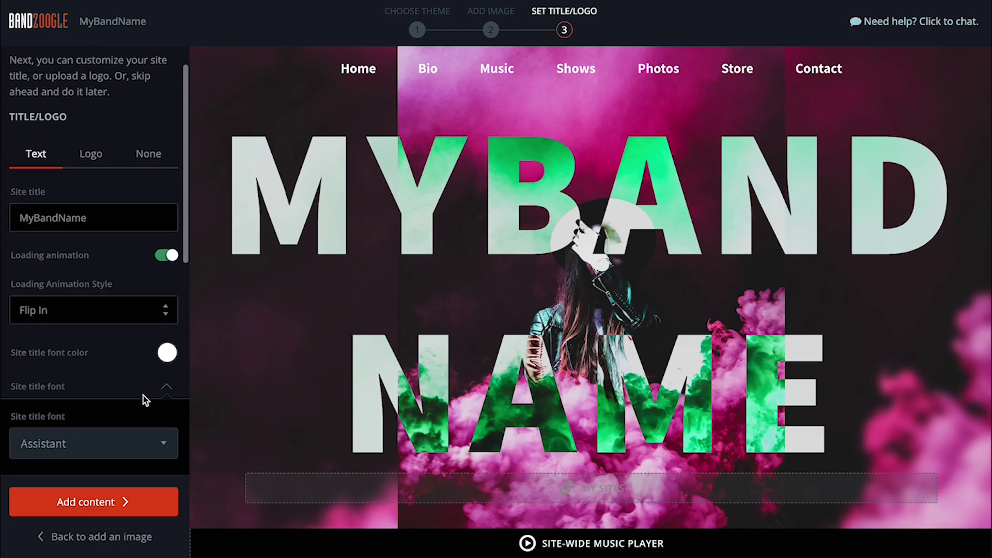
scroll(143, 395, down, 1)
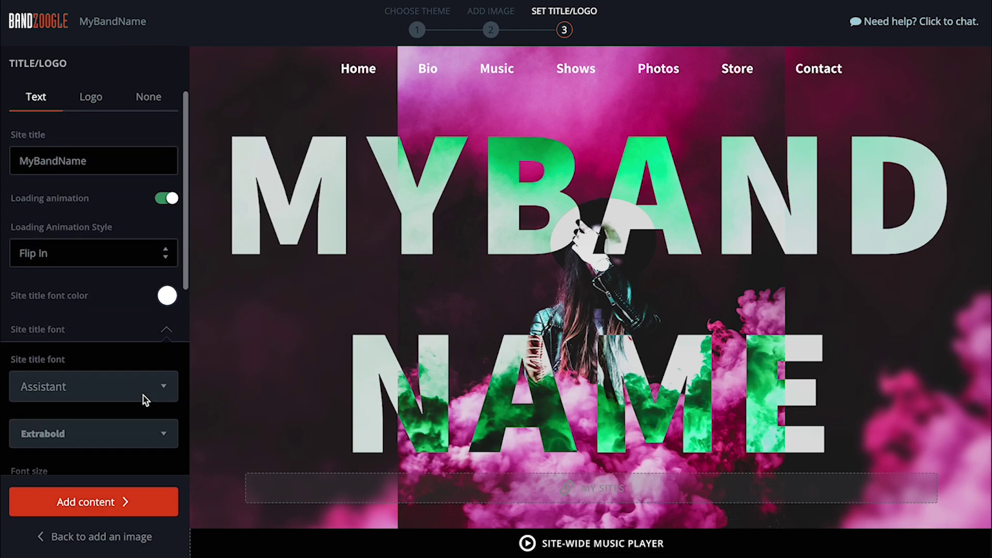
double_click(101, 163)
text(band n)
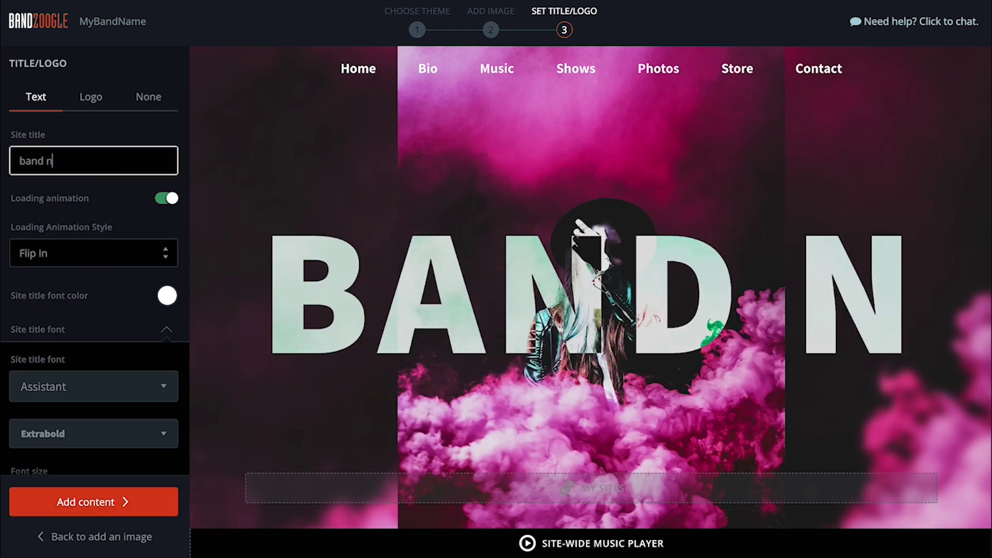
text(ame)
Shrink the title font to 141px and set its blend mode to Soft Light.
scroll(126, 295, down, 4)
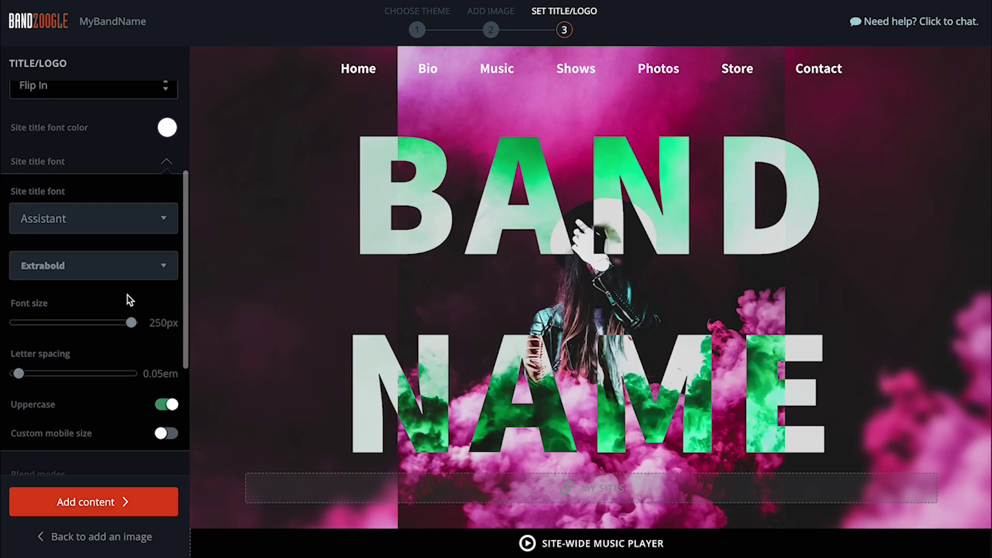
drag(129, 301, 77, 305)
scroll(93, 305, down, 4)
click(150, 303)
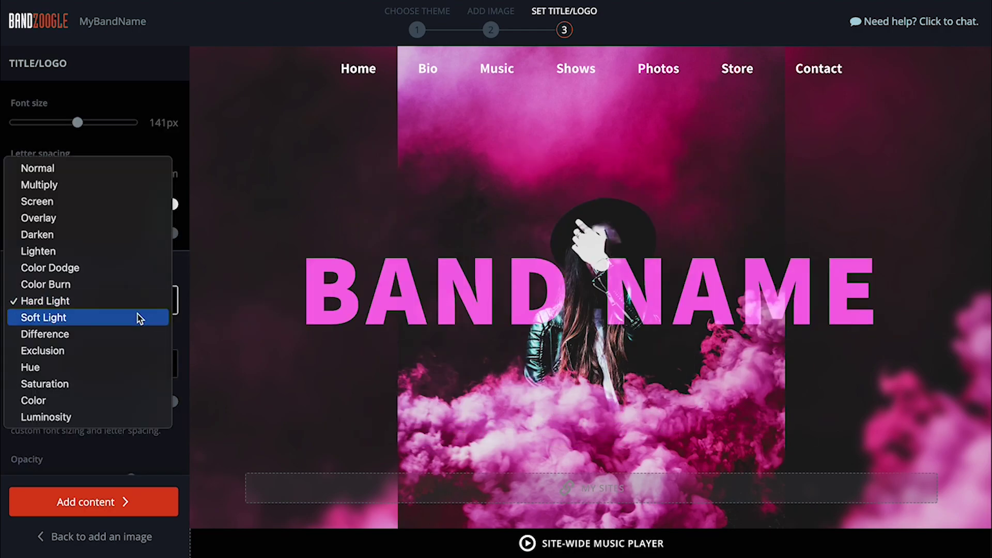
click(140, 318)
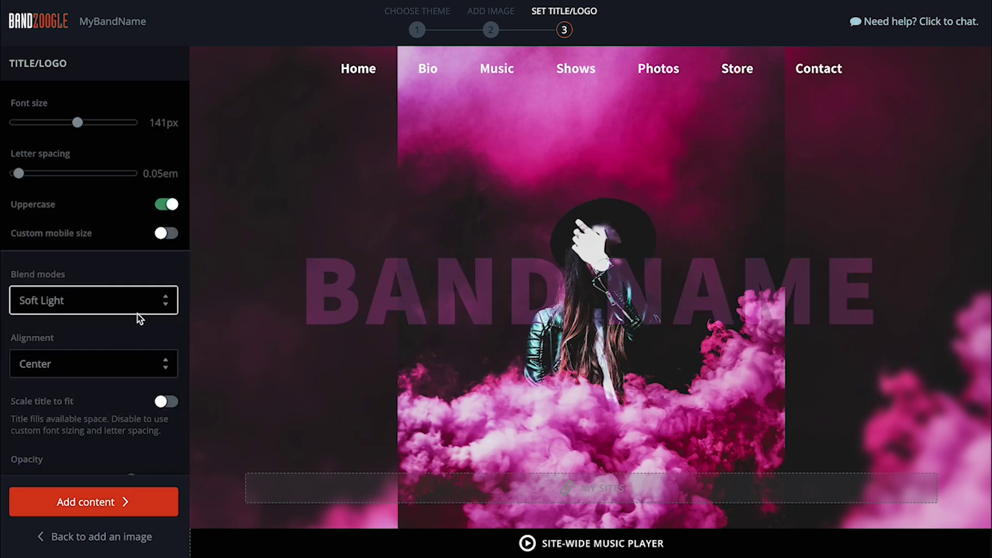
scroll(150, 454, down, 1)
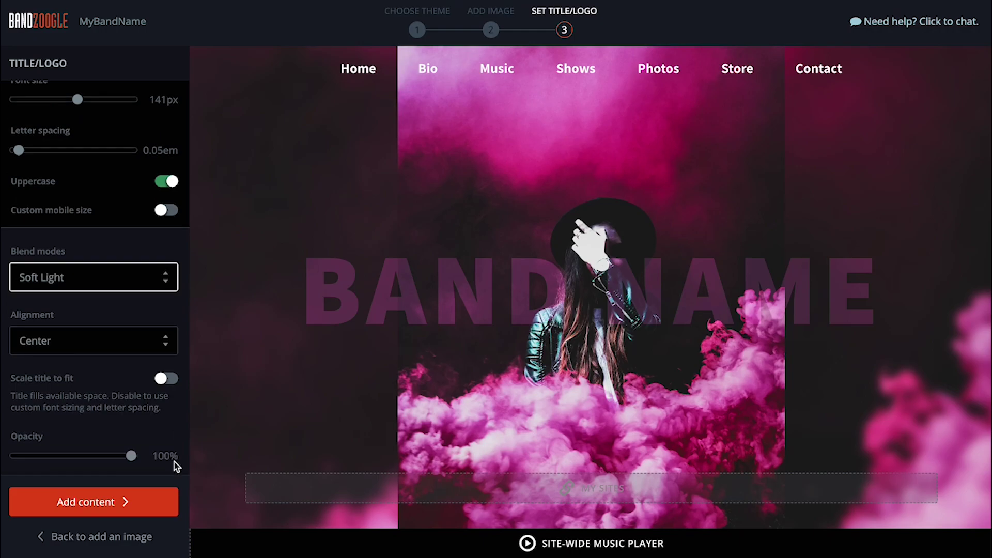
click(160, 504)
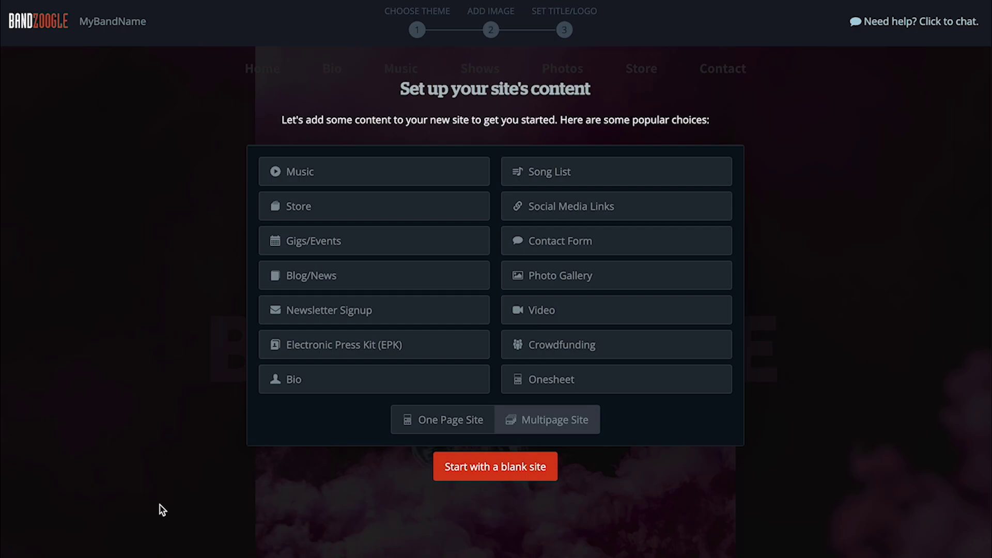
Keep Multipage Site and select Music, Store, Social Media Links and Gigs/Events content.
click(429, 429)
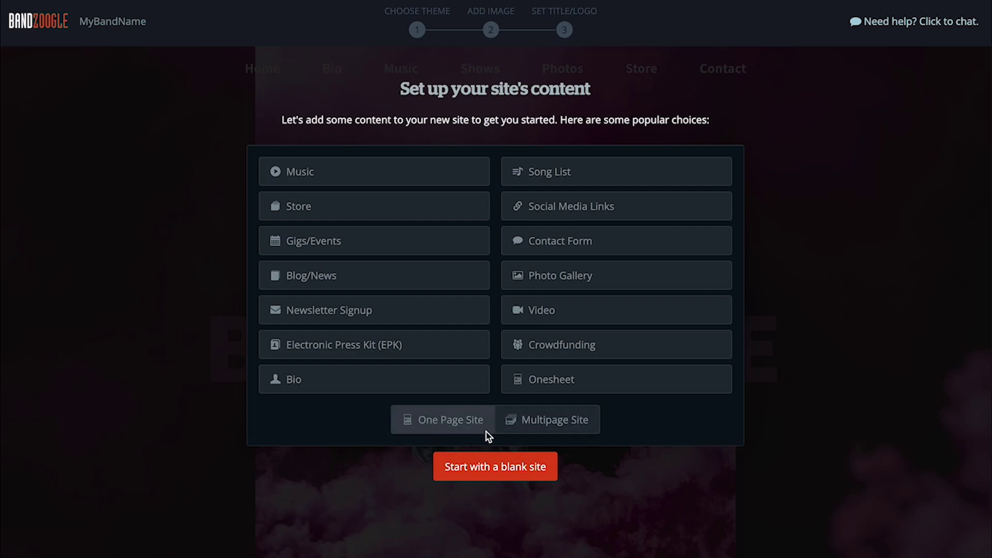
click(515, 431)
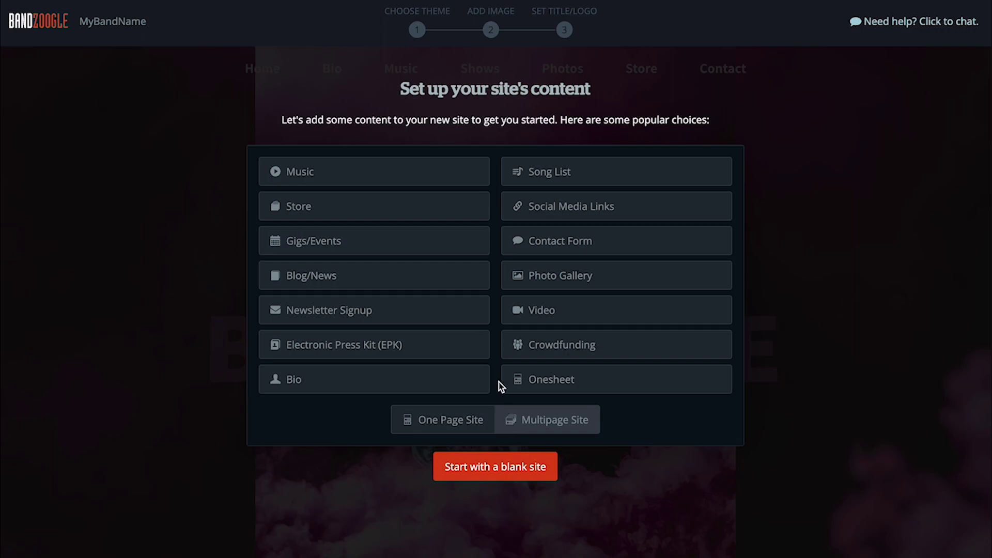
click(443, 178)
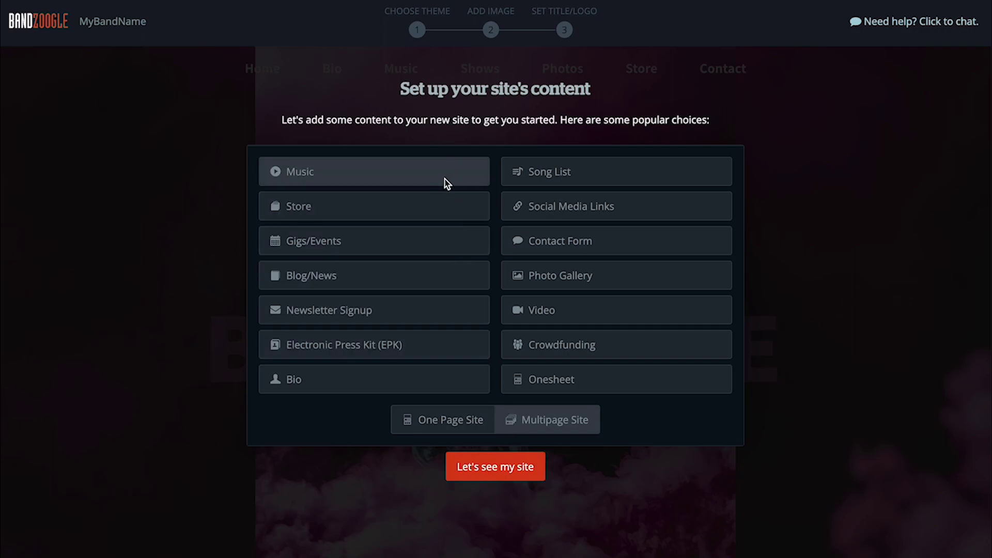
click(441, 210)
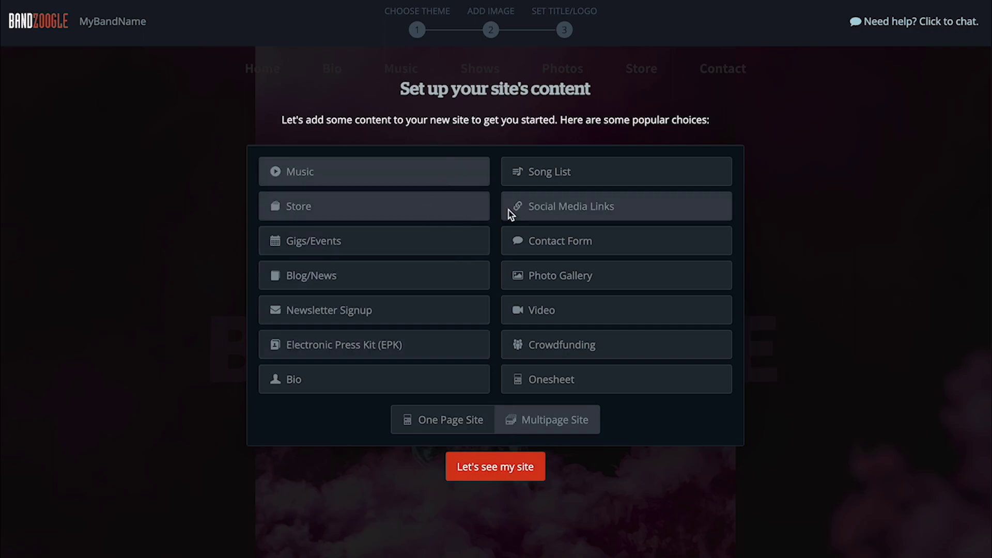
click(521, 208)
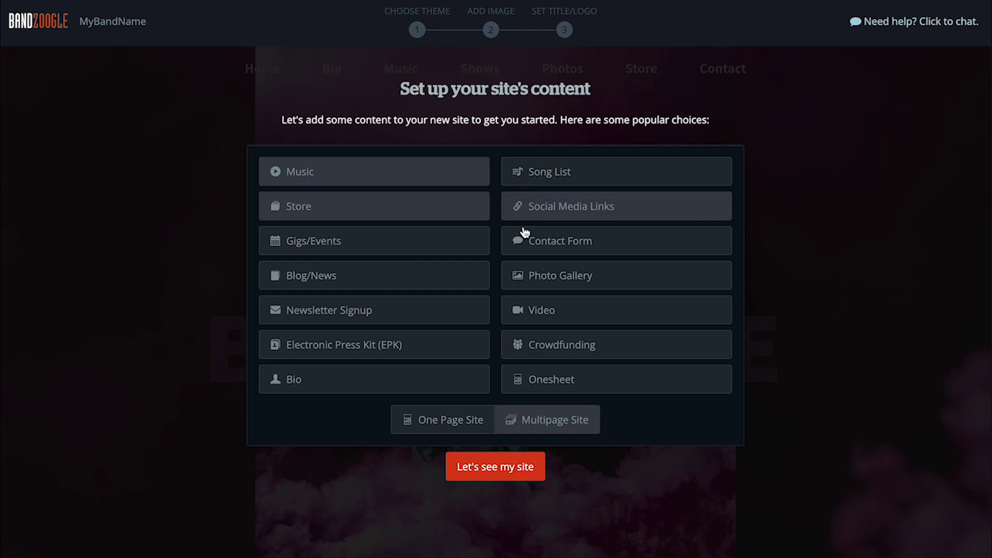
click(478, 244)
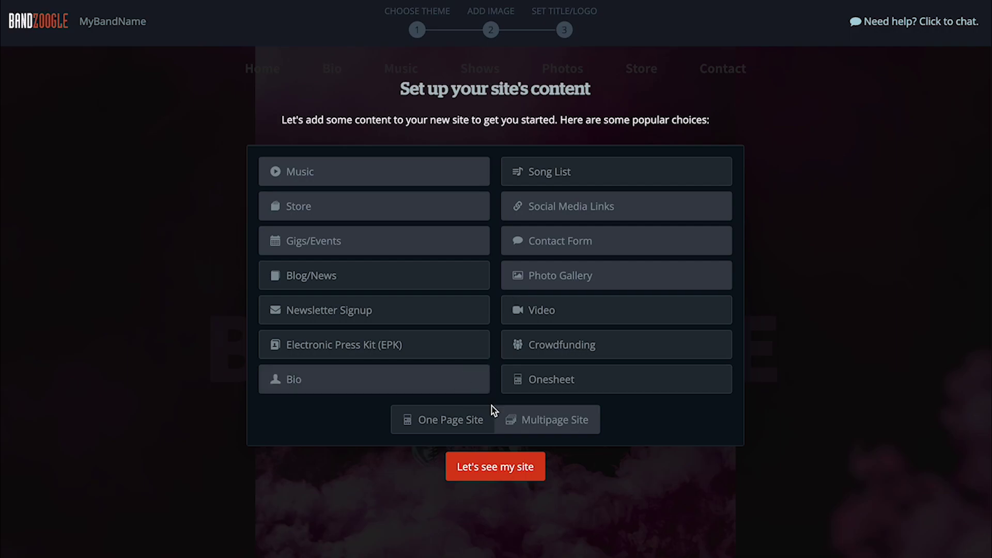
Create the site, then review the Account Details and Mailing List pages.
click(542, 477)
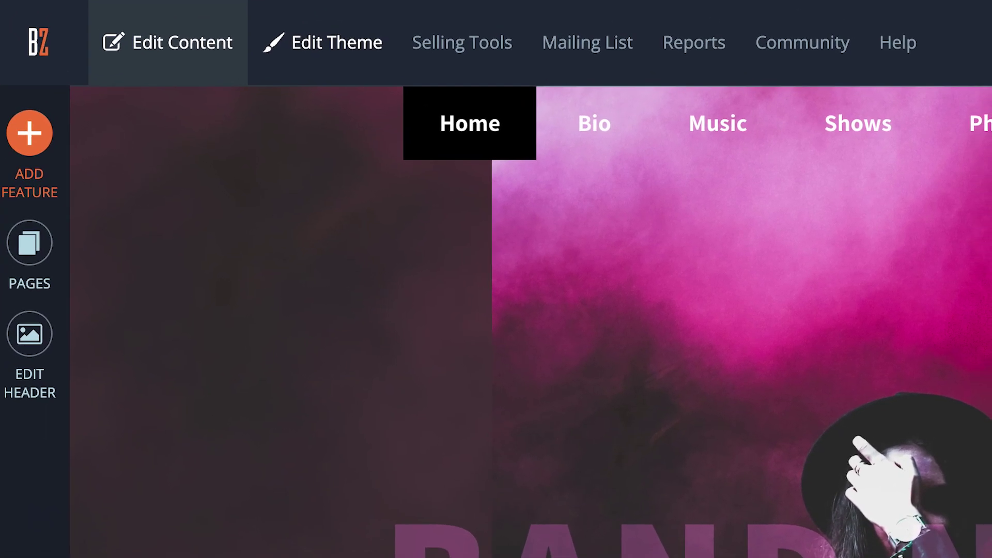
click(842, 26)
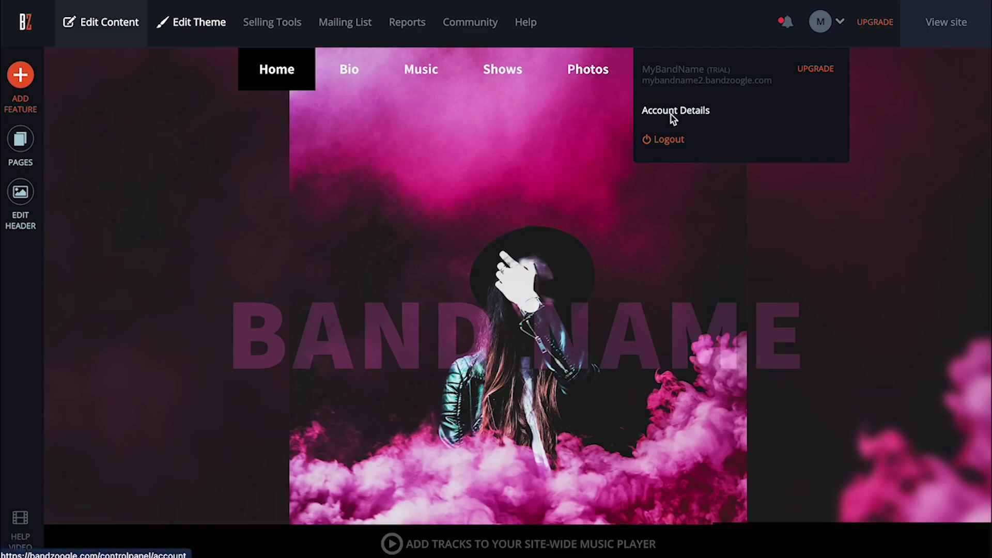
click(673, 111)
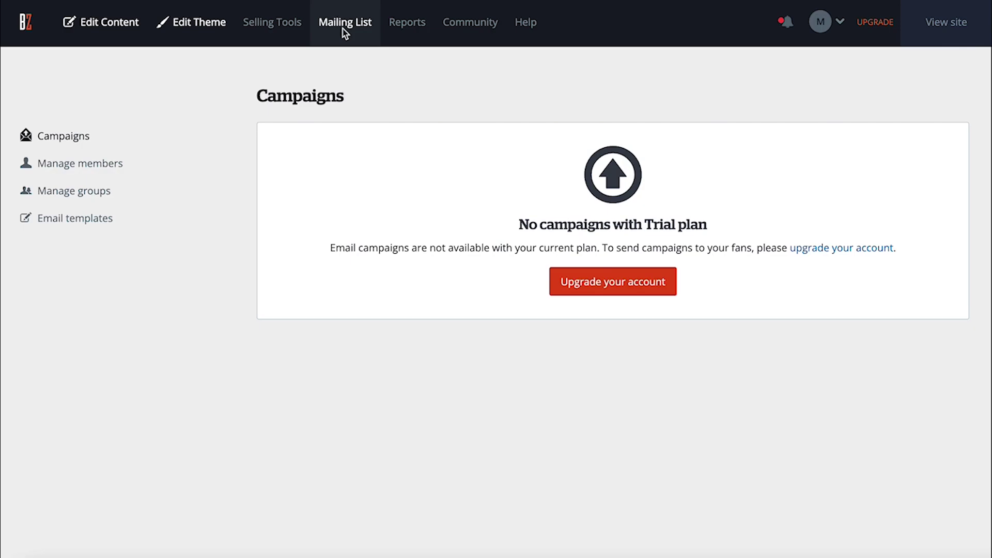
click(294, 35)
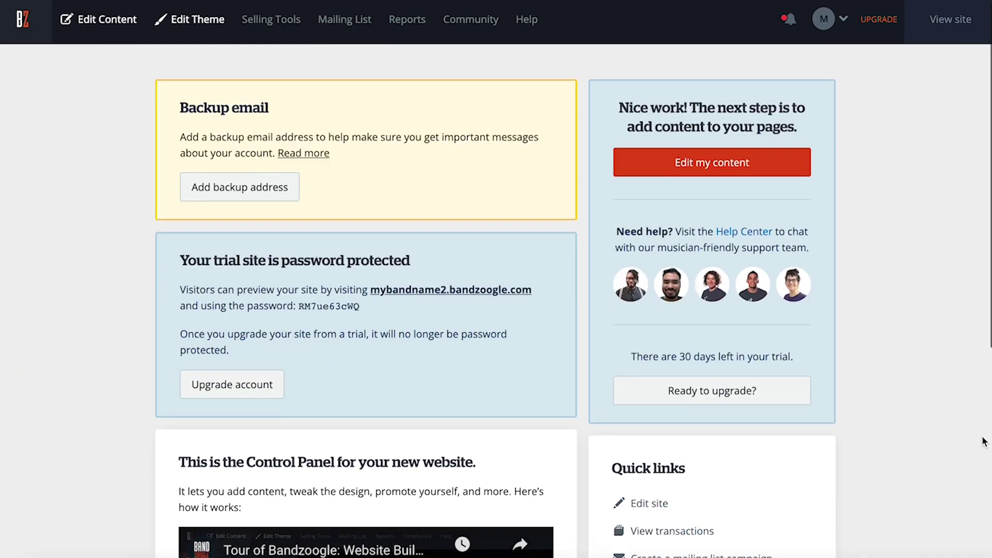
scroll(984, 440, down, 3)
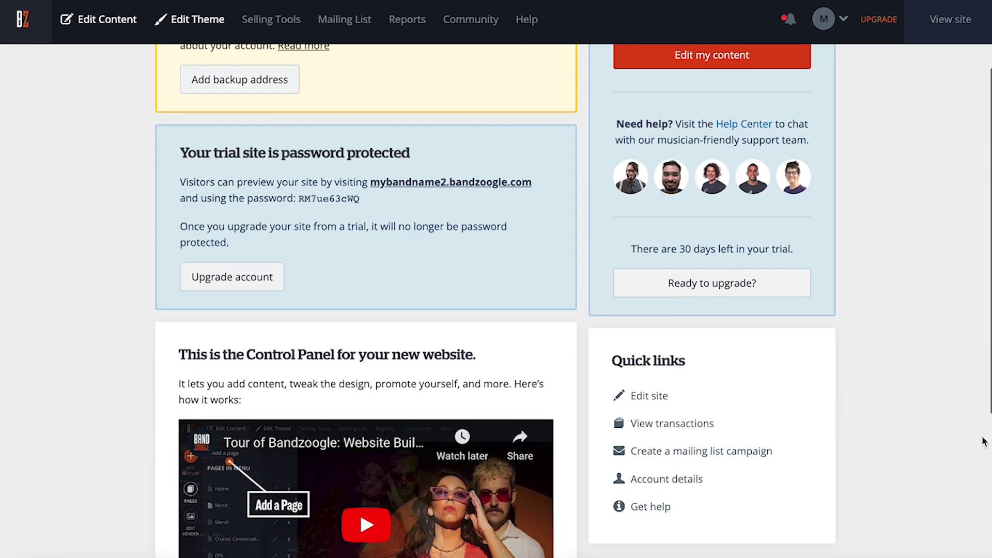
scroll(984, 441, down, 4)
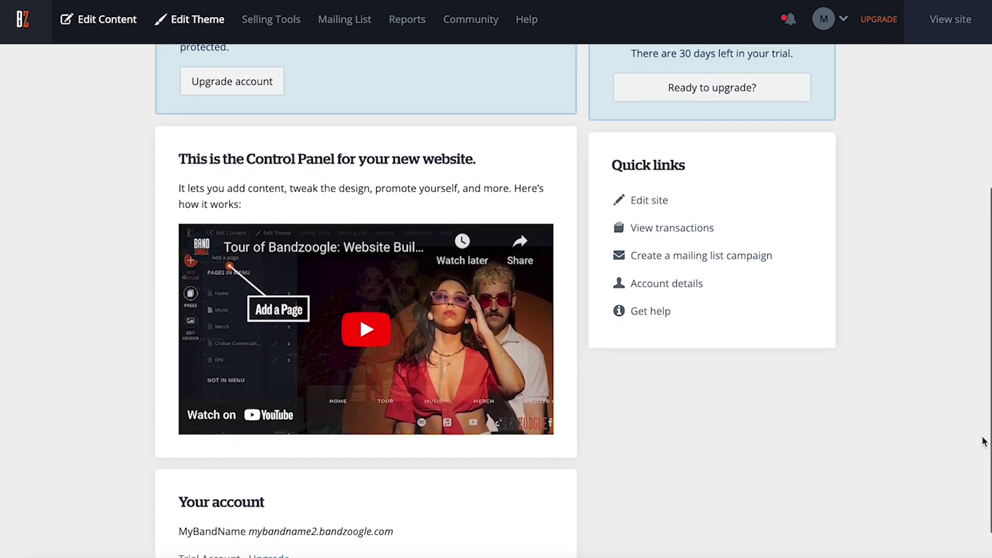
scroll(984, 440, down, 1)
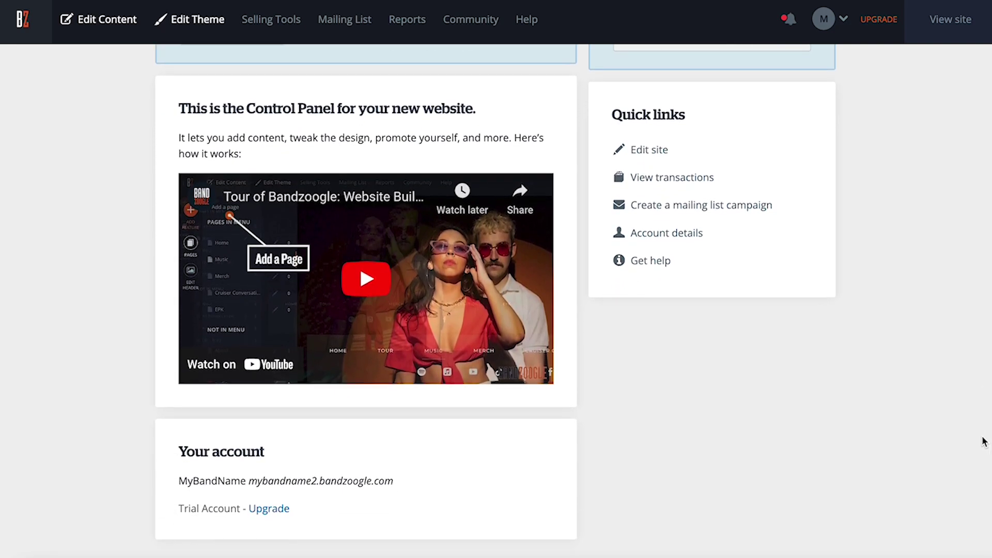
scroll(984, 441, up, 1)
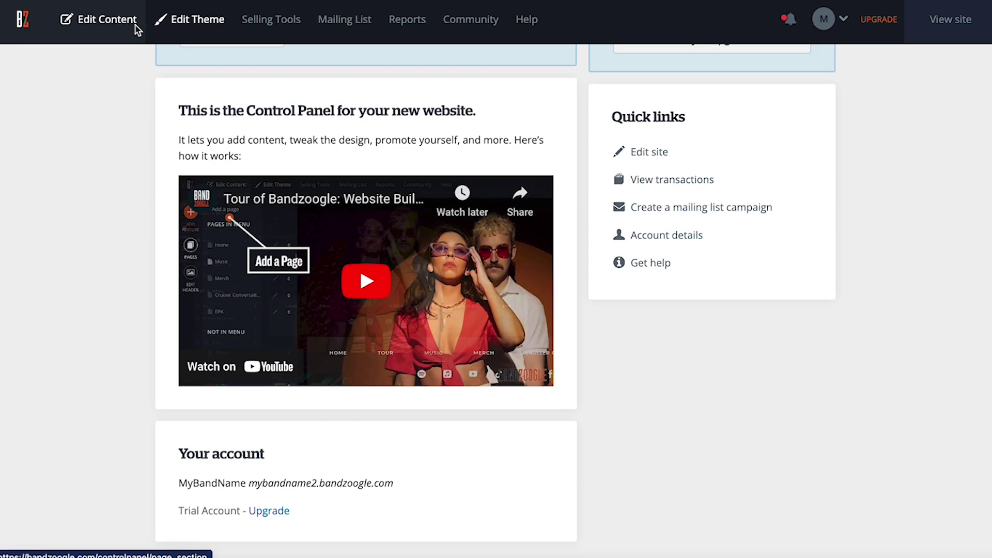
Return to Edit Content, dismiss the overview video and open the Home page's options.
click(137, 30)
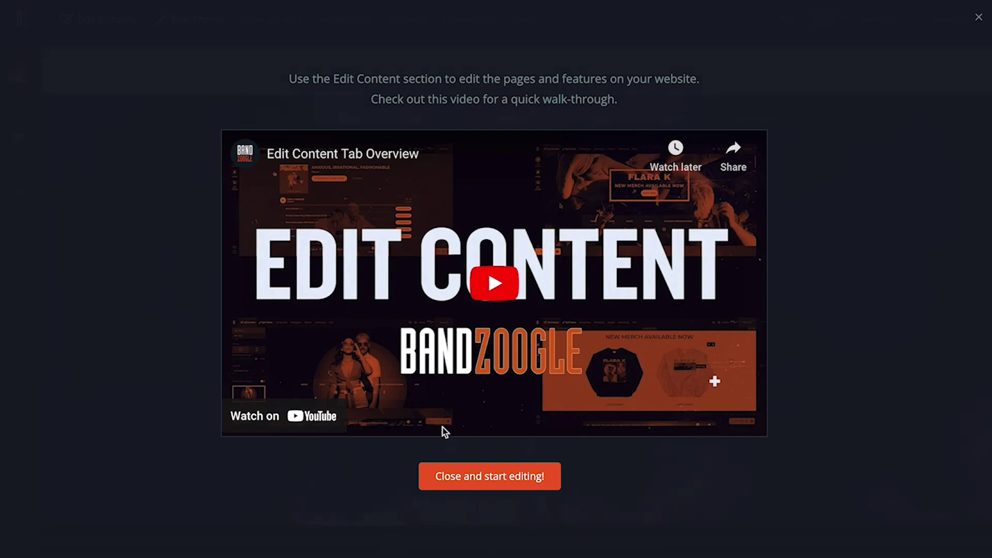
click(470, 476)
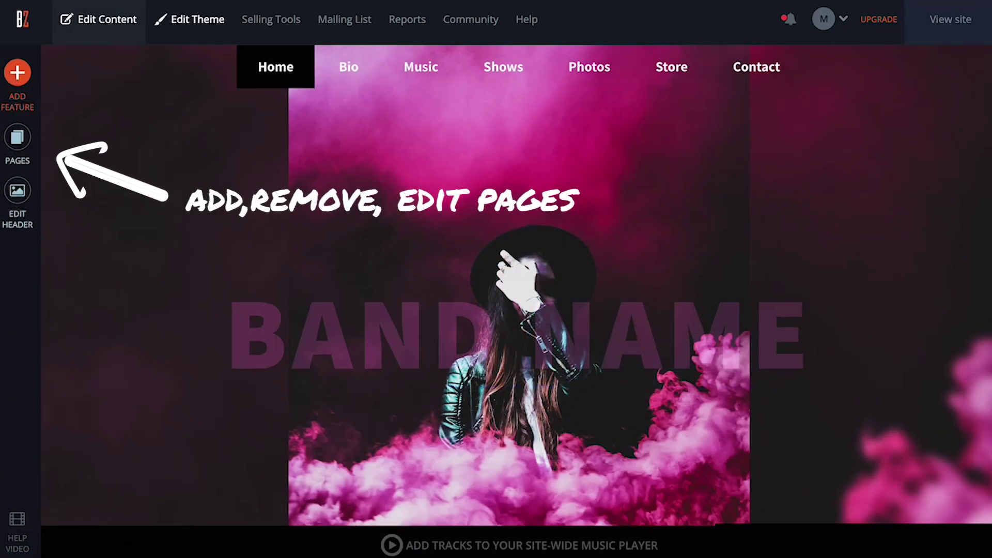
click(32, 143)
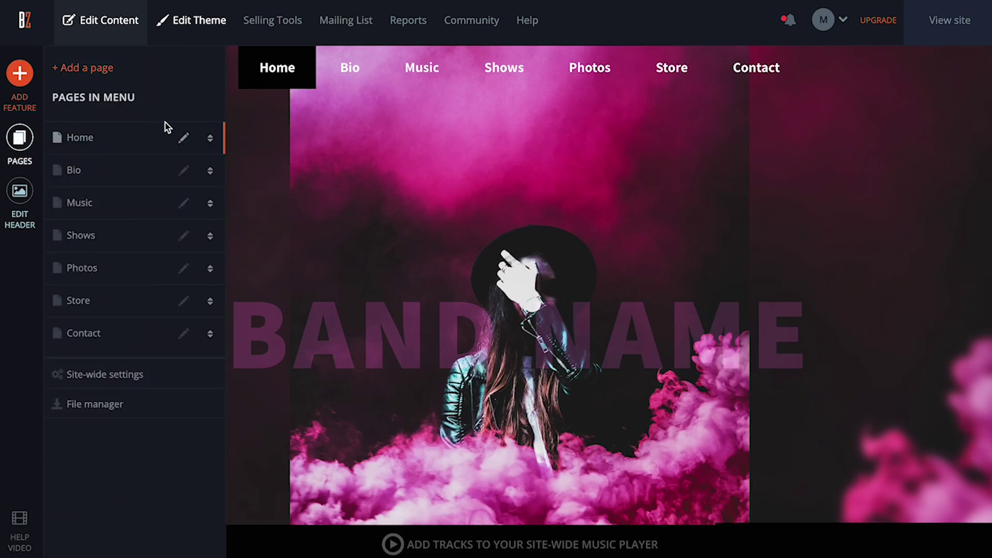
click(185, 140)
scroll(196, 175, down, 1)
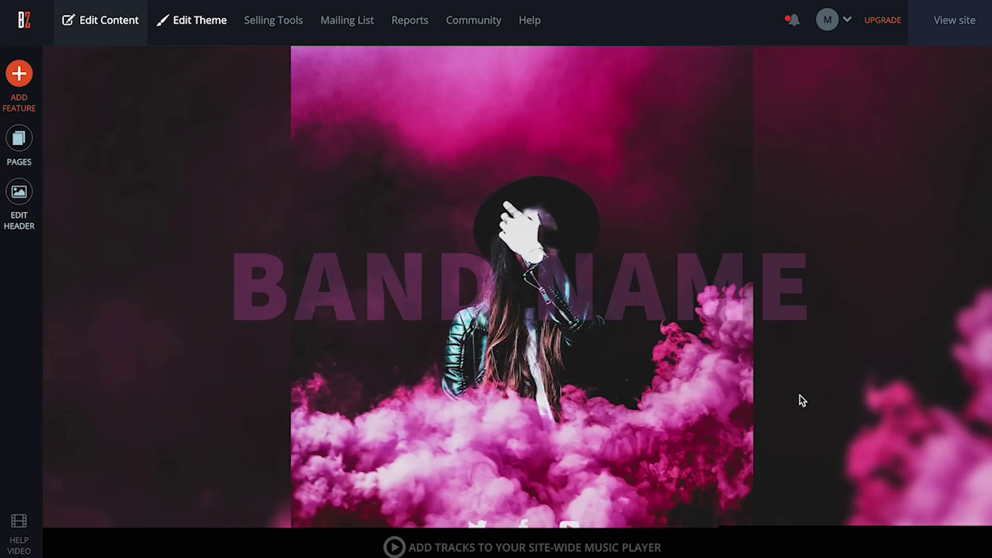
Insert the uploaded Filling Dreams cover image into the album block.
scroll(800, 401, down, 4)
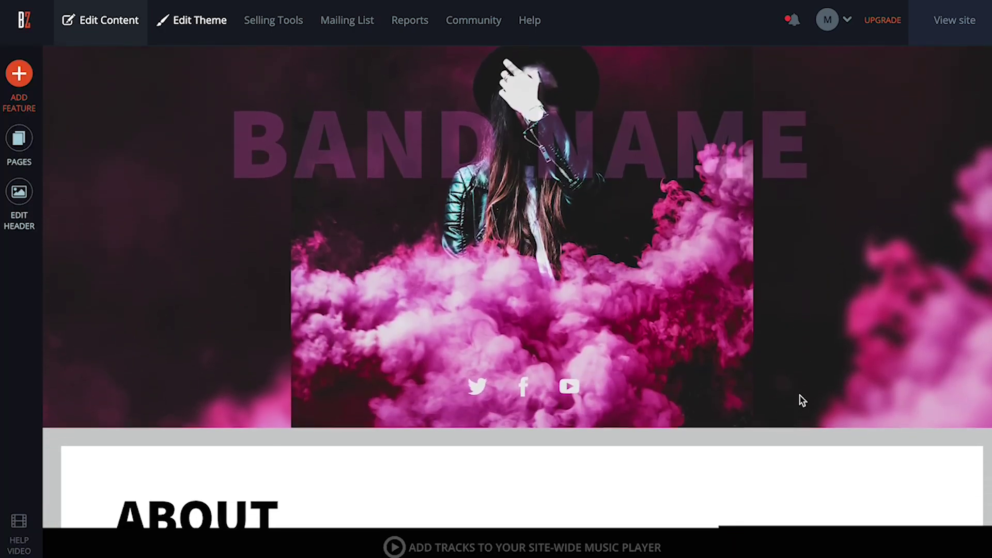
scroll(800, 397, down, 3)
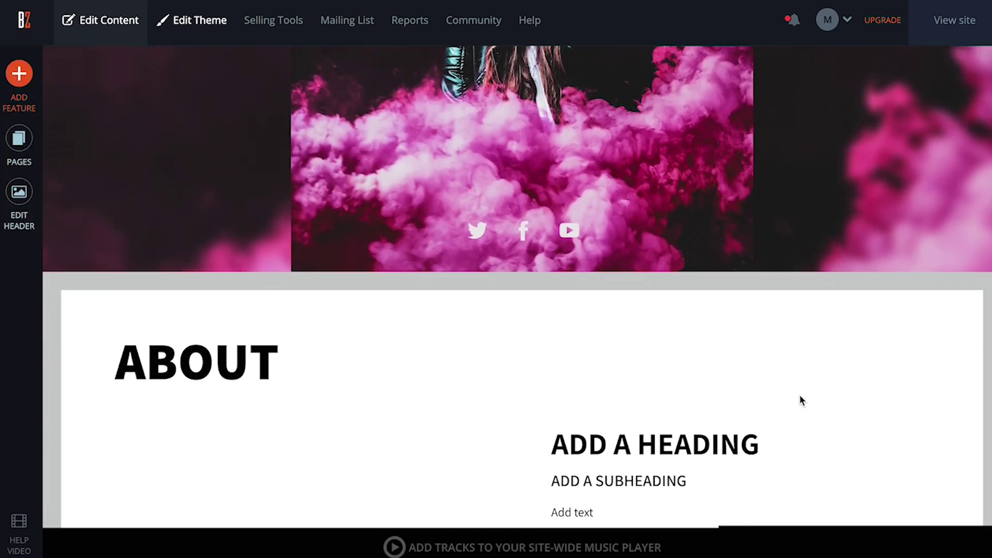
scroll(800, 395, down, 3)
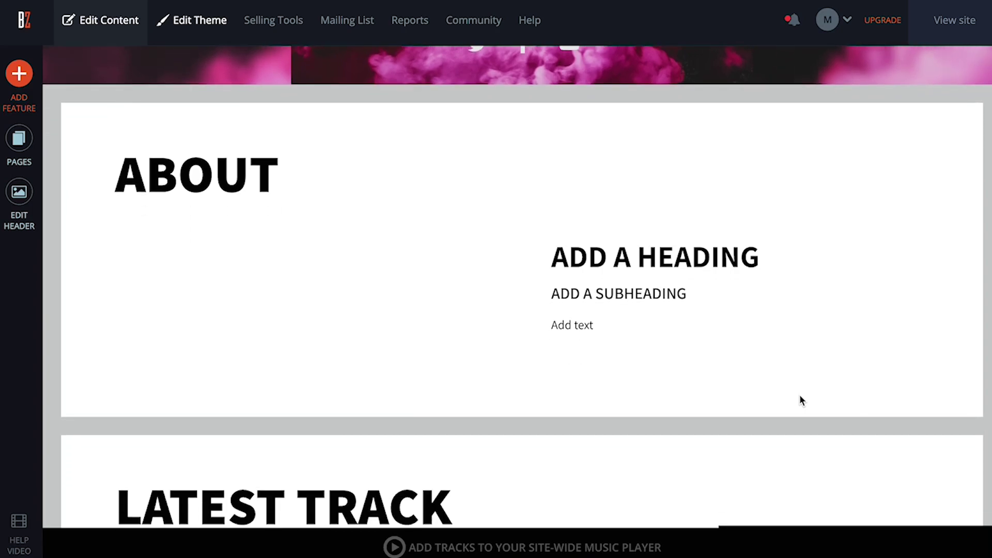
scroll(799, 396, down, 1)
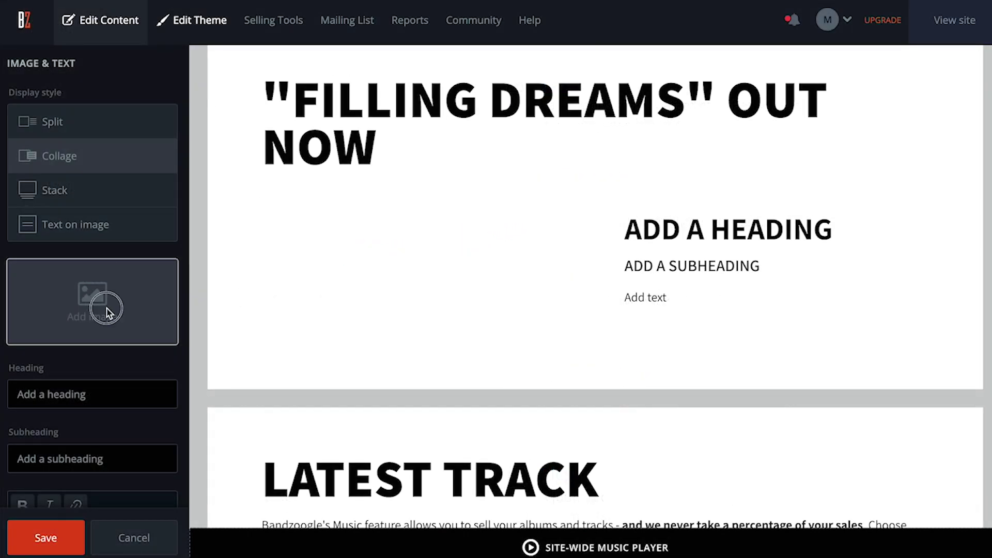
click(106, 309)
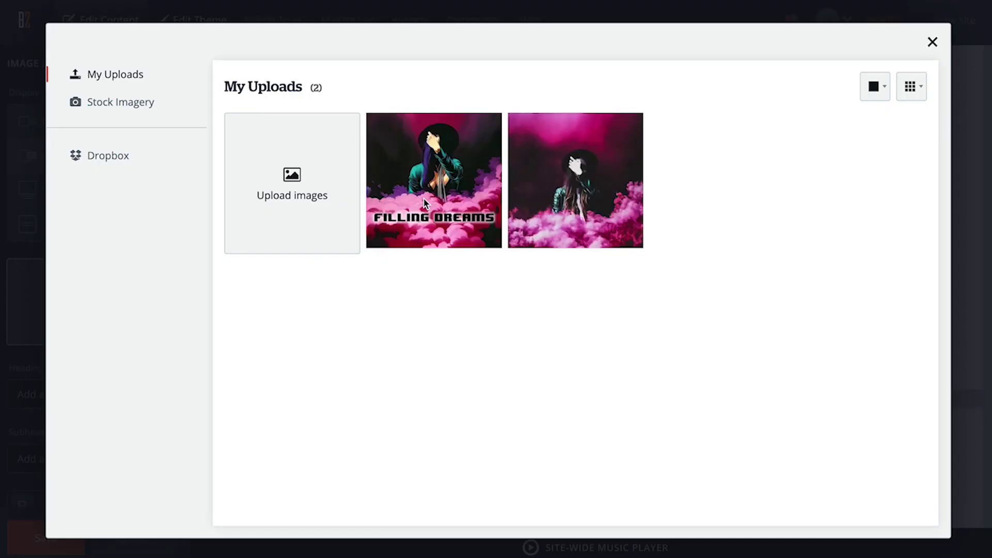
click(424, 202)
click(895, 102)
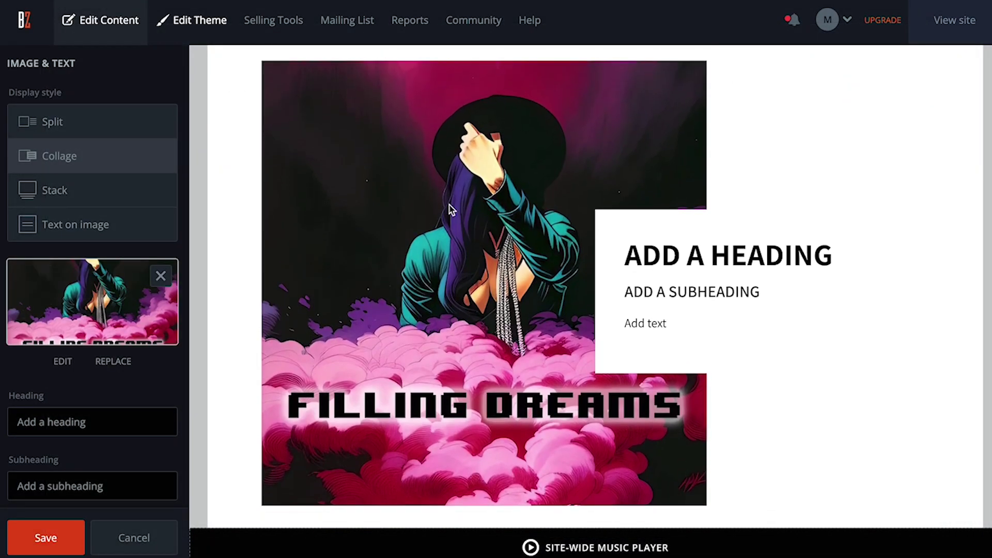
Edit the new-album heading and description, and switch the block to Split style.
click(712, 263)
scroll(98, 401, down, 1)
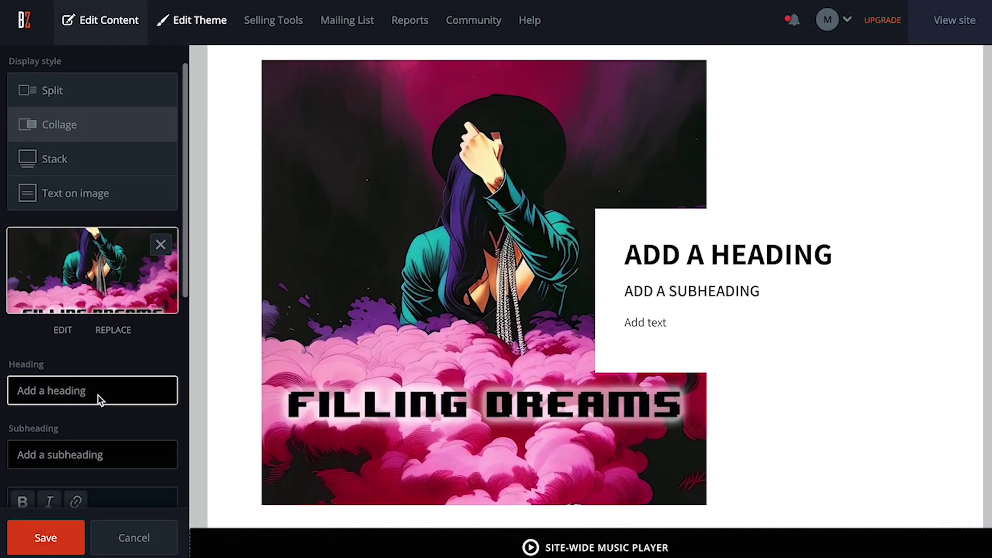
triple_click(98, 394)
text(new album)
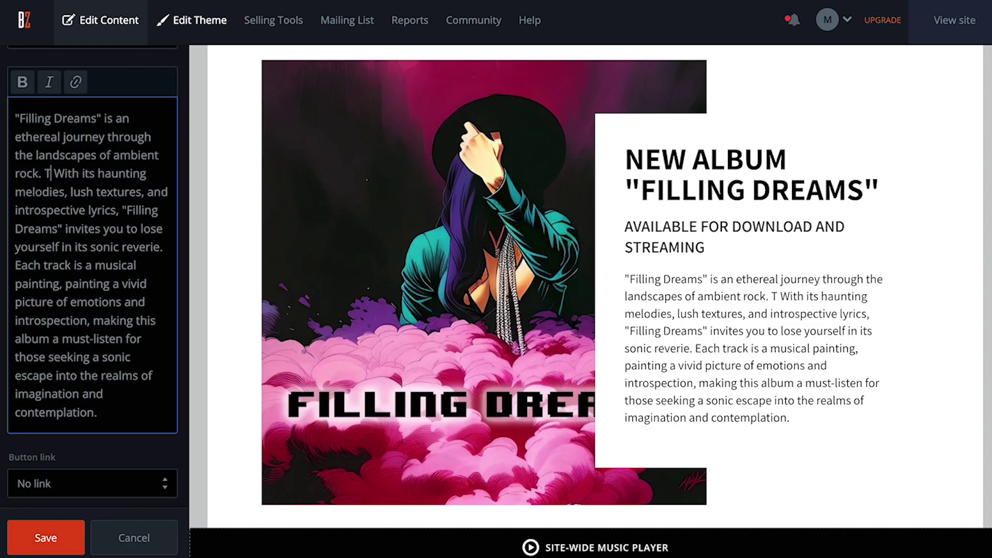
key(BackSpace)
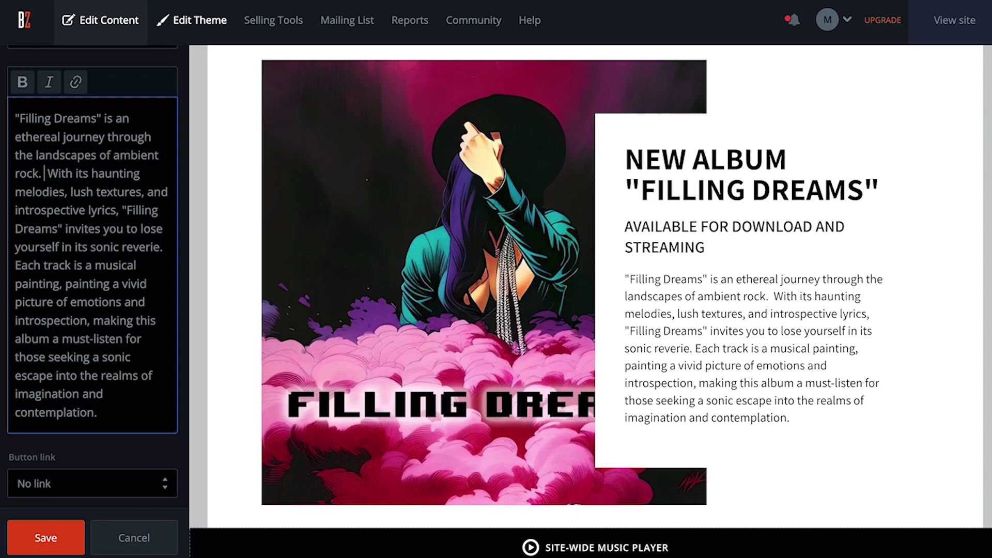
key(BackSpace)
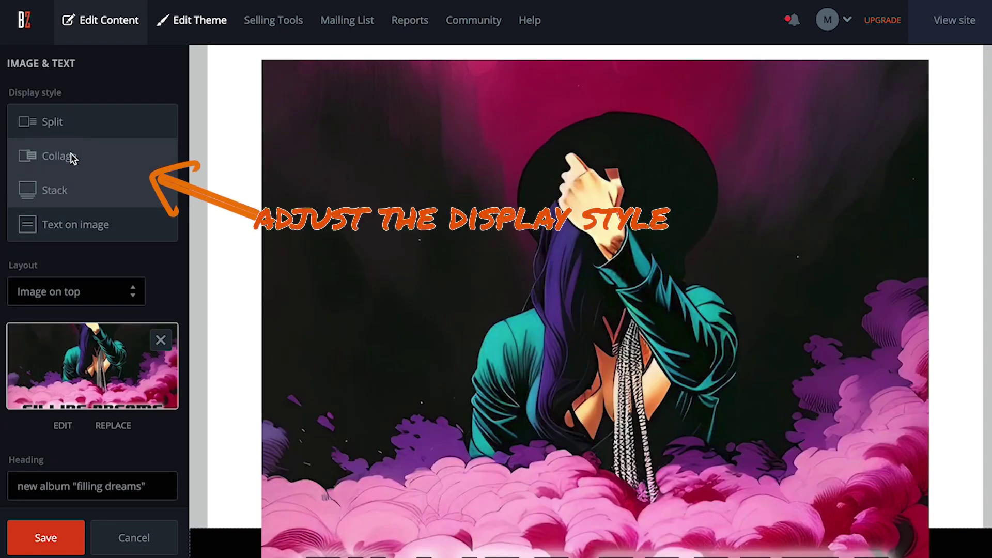
click(62, 124)
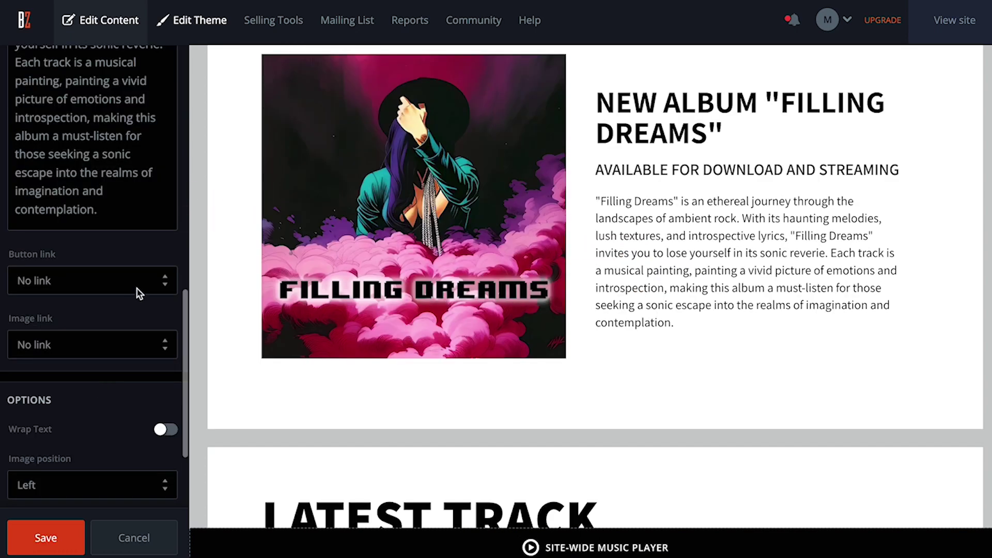
Link the block's button to the Music page and label it 'Buy'.
click(138, 290)
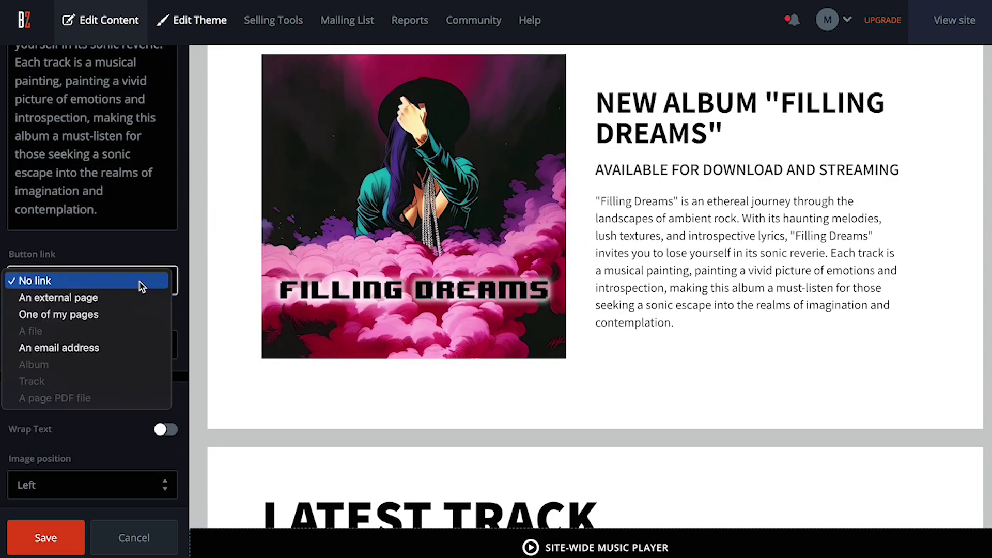
click(110, 317)
click(106, 319)
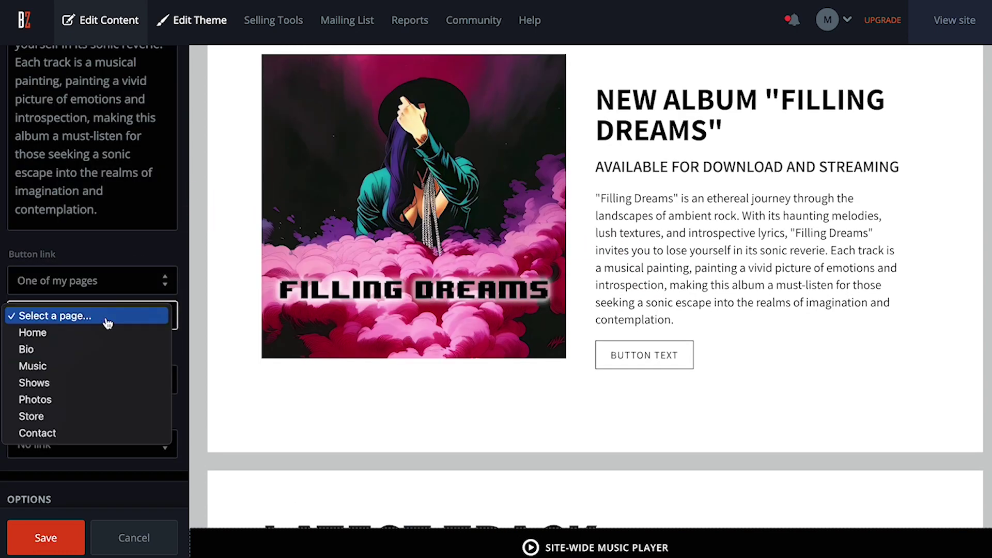
click(78, 368)
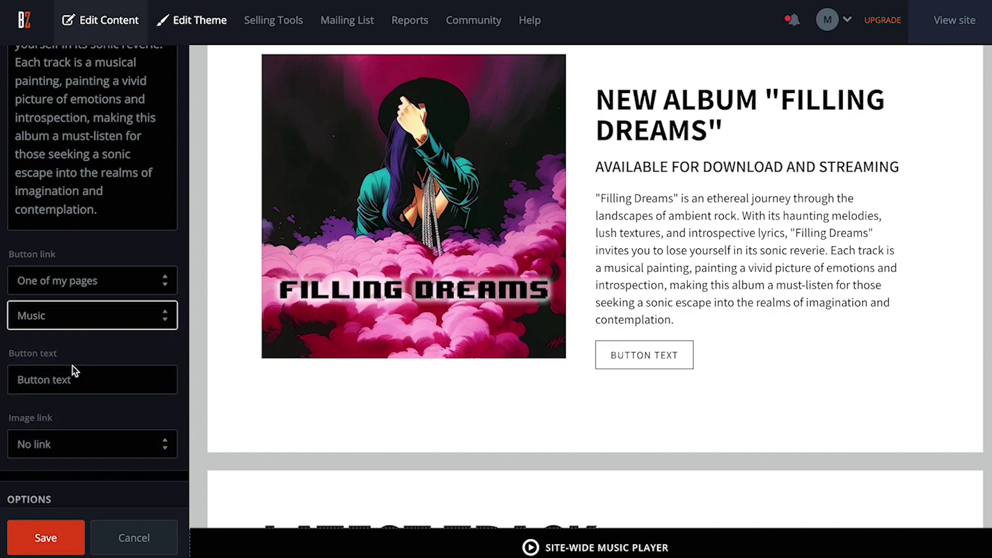
scroll(115, 406, down, 3)
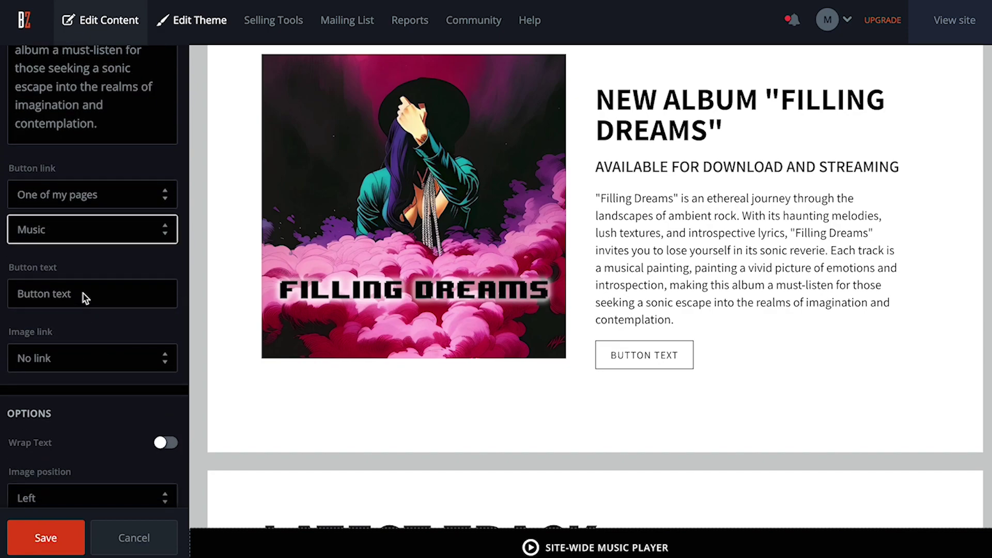
click(85, 298)
text(Buy)
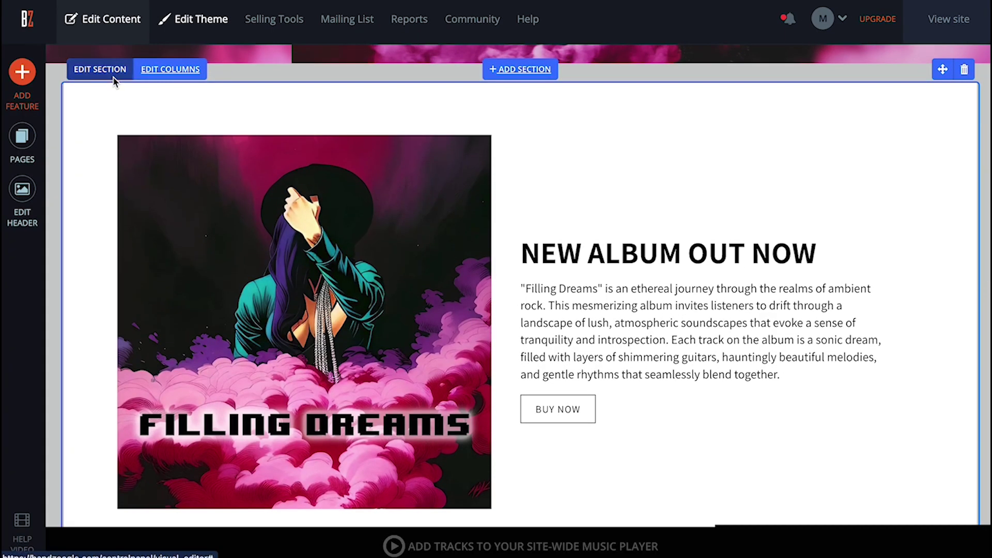
Set the Filling Dreams image as the album section background, zoomed to 87% and 21% transparent, and save.
click(99, 69)
click(168, 259)
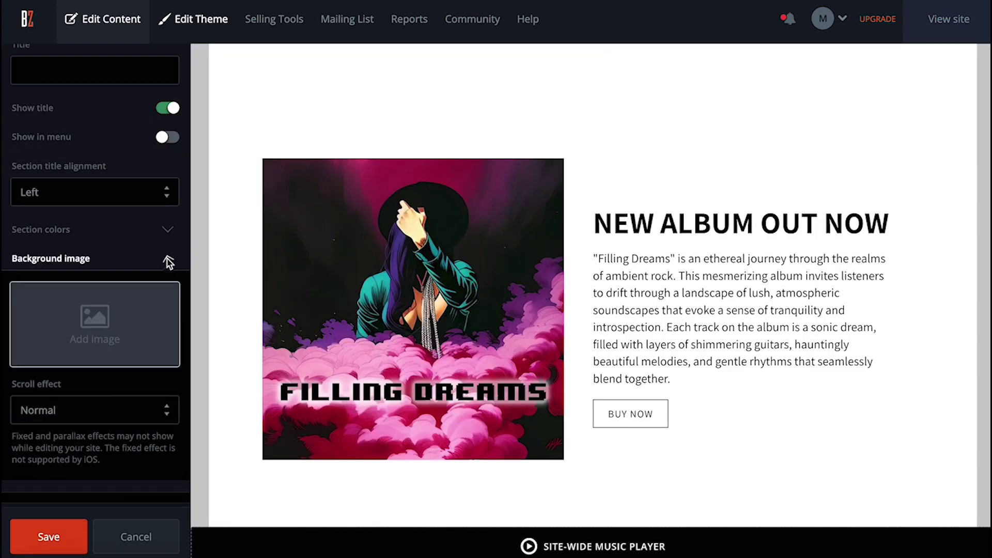
scroll(166, 260, down, 1)
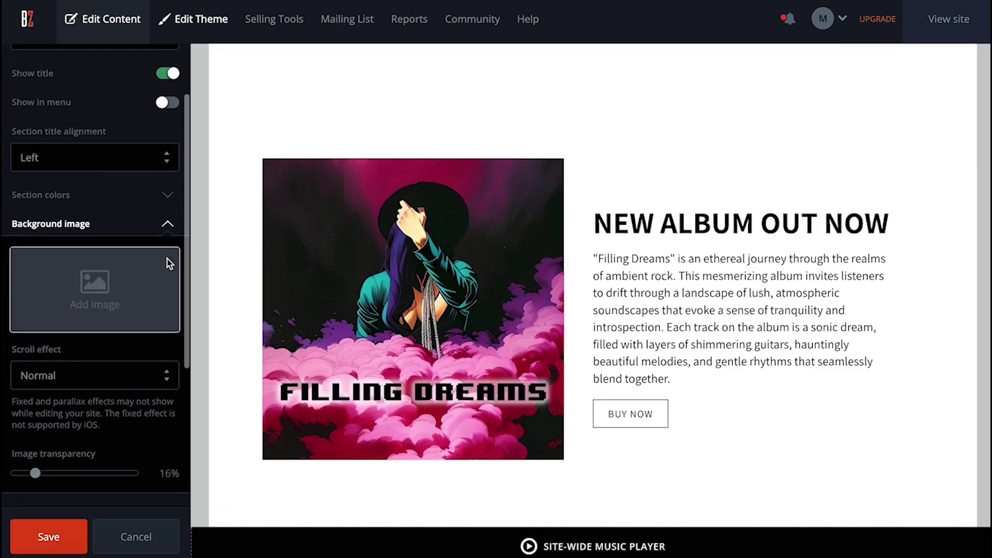
click(166, 298)
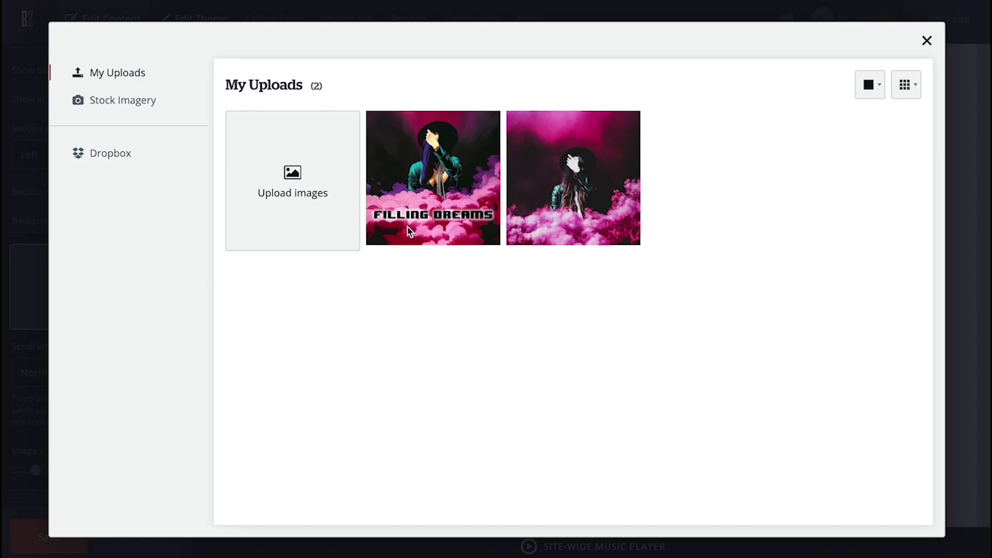
click(414, 227)
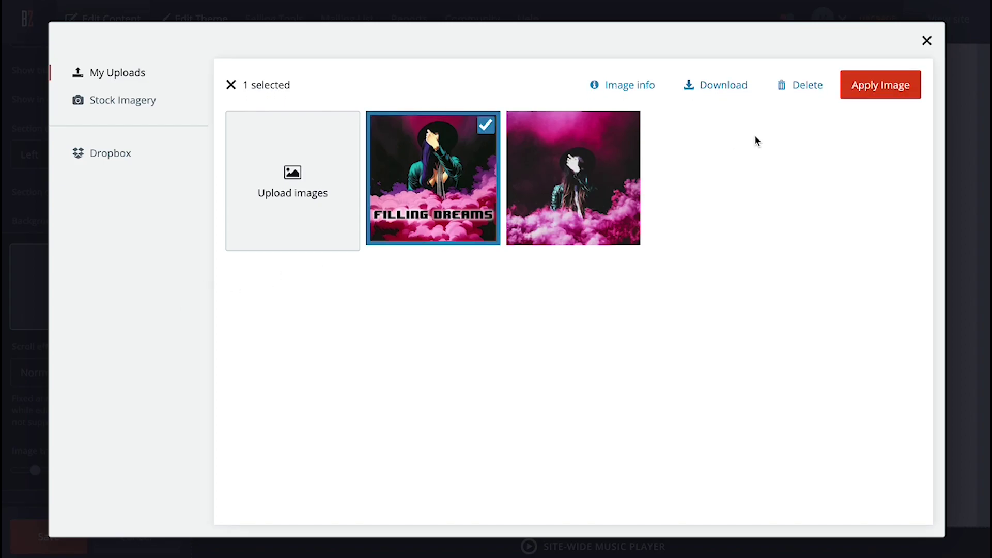
click(880, 85)
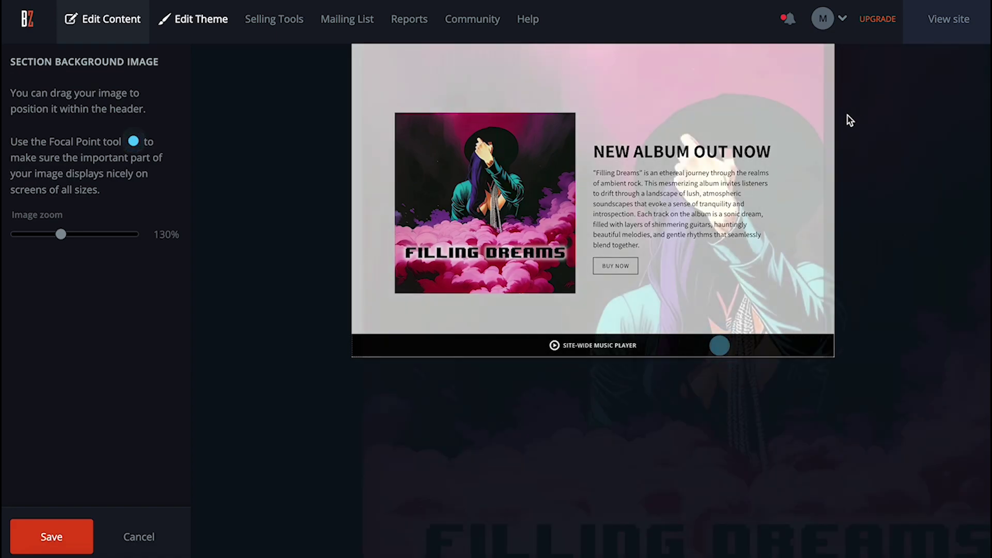
drag(61, 234, 6, 243)
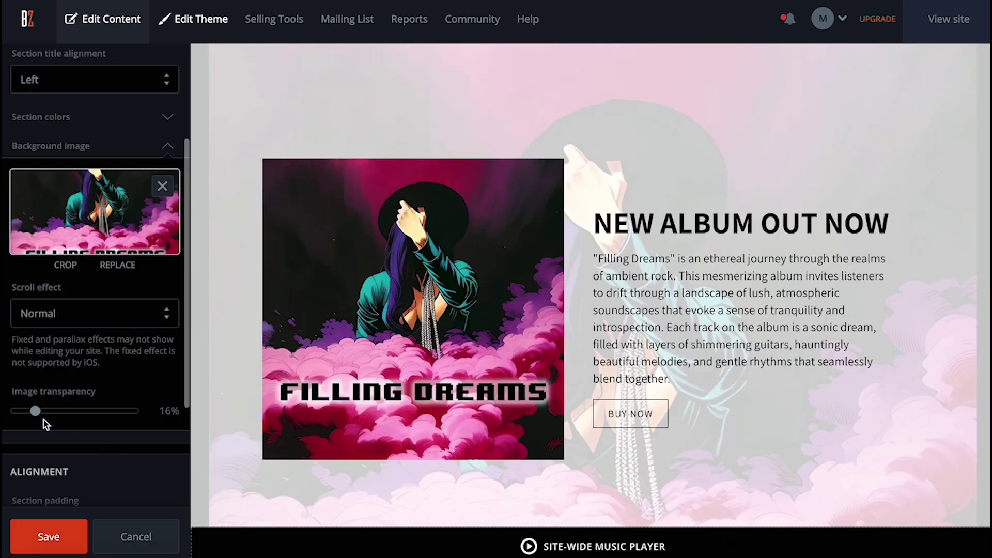
drag(33, 412, 38, 415)
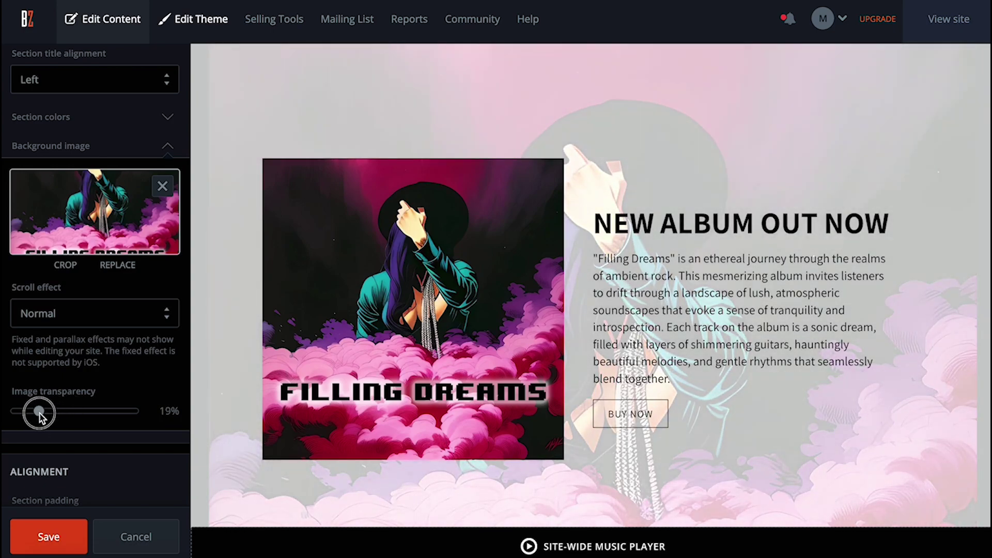
click(61, 539)
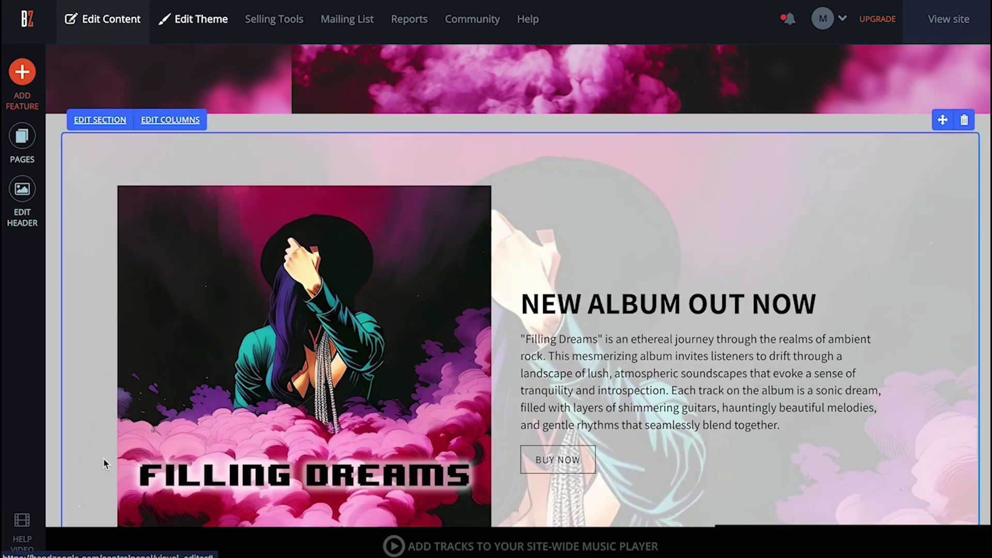
Split the Latest Track section into two columns.
scroll(103, 462, down, 2)
scroll(104, 464, down, 7)
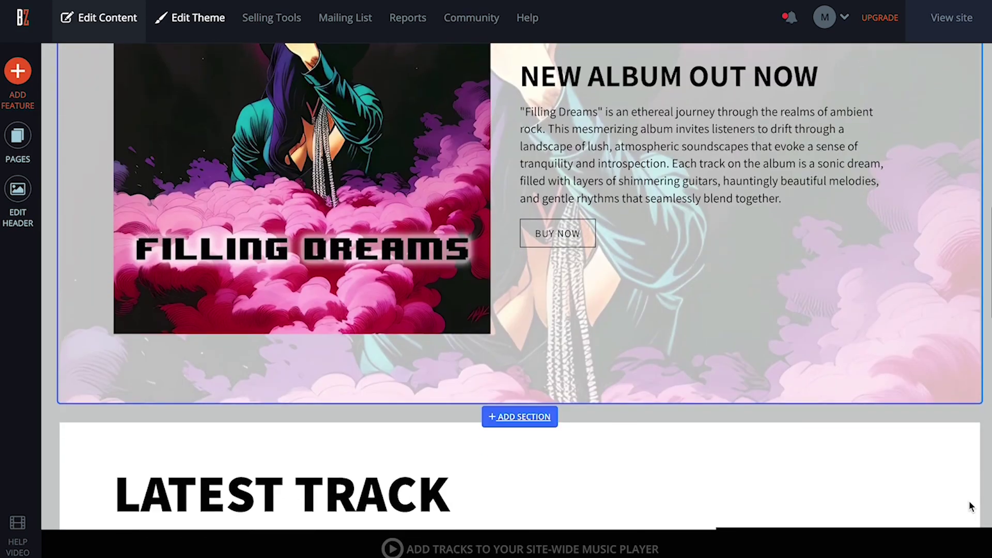
scroll(970, 507, down, 1)
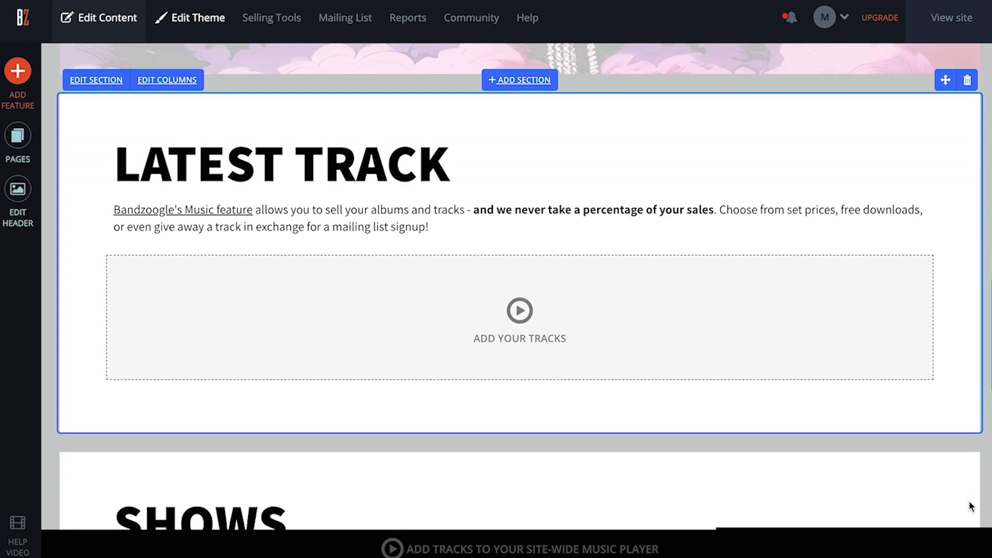
click(174, 68)
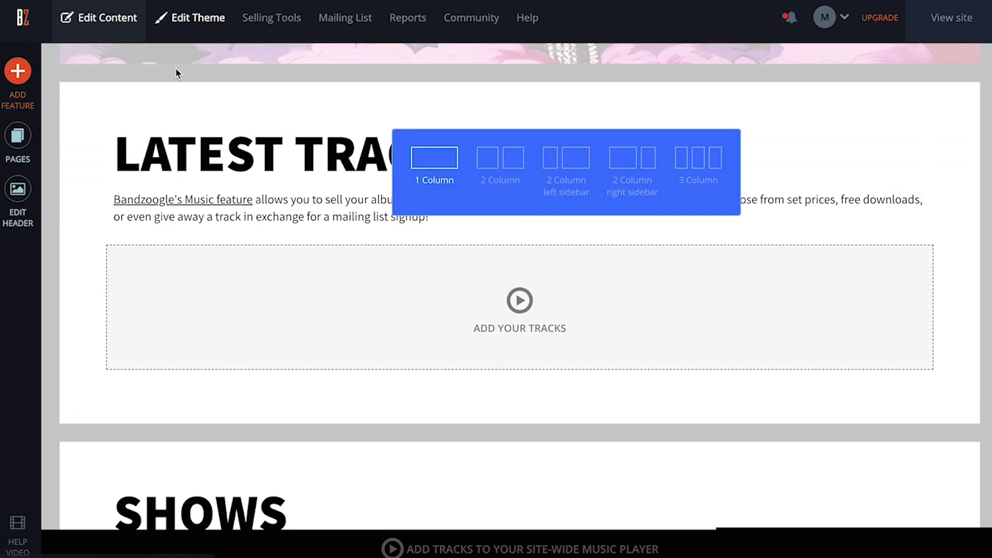
click(514, 164)
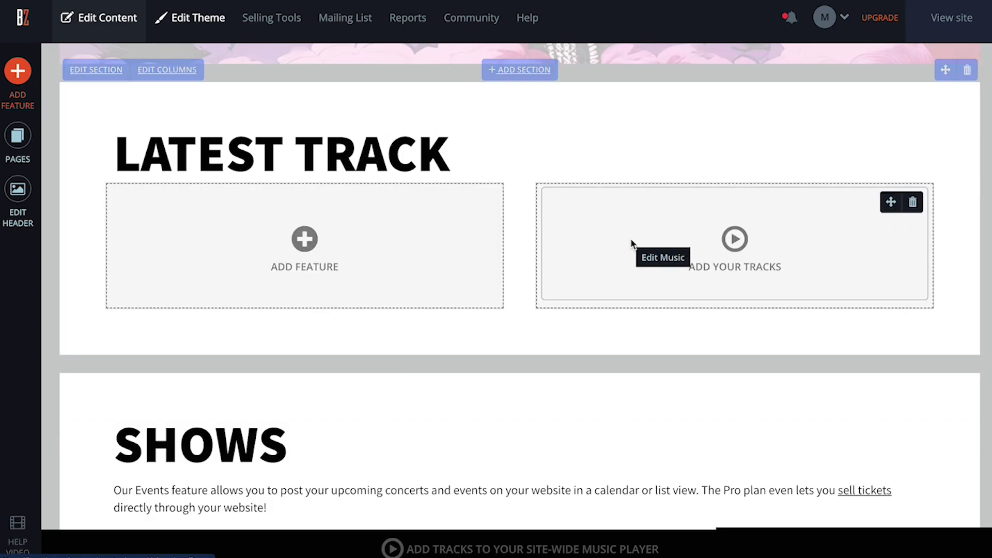
Add a text block in the left column with the pasted Echo Valley description and save it.
click(420, 248)
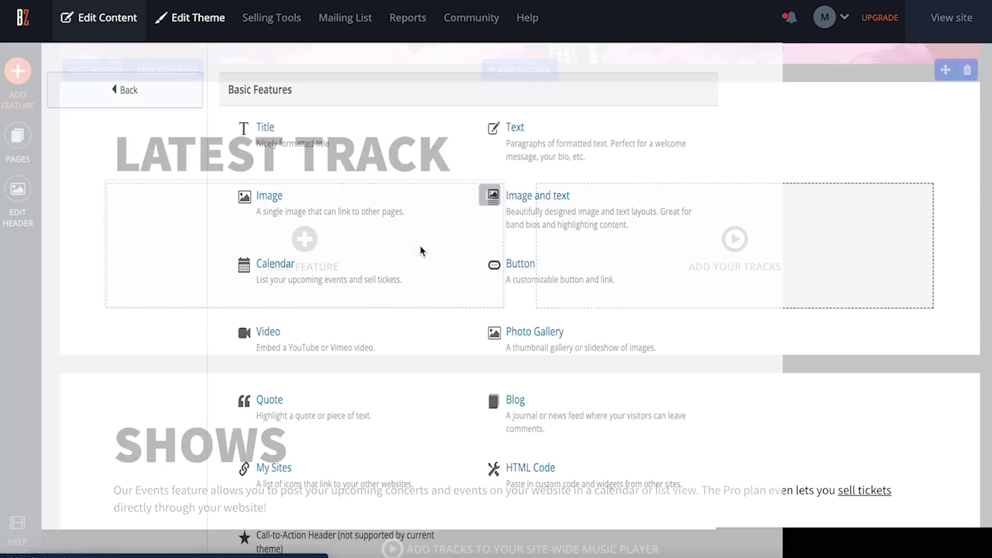
click(685, 142)
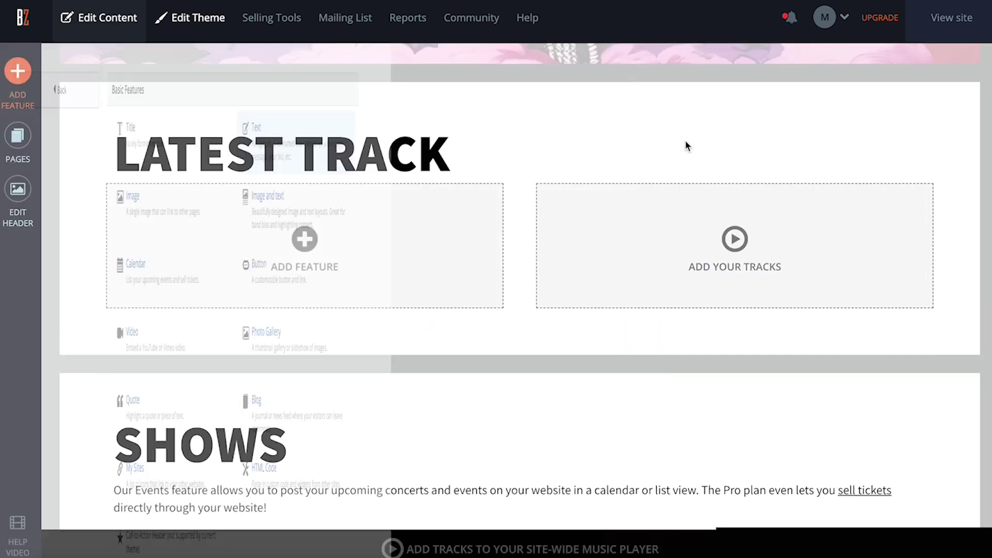
click(391, 200)
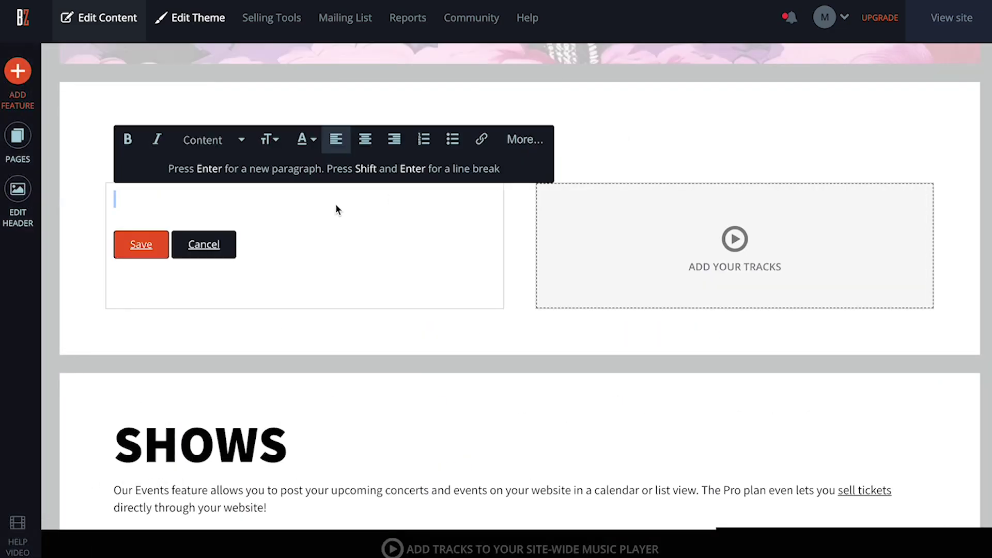
text(With dreamy, reverberating guitars, hauntingly melodic vocals, and a rhythm section that drives the music forward like a river cutting through a canyon, Echo Valley's sound is at once otherworldly and deeply rooted in the natural world. Their music paints vivid sonic landscapes that transport listeners to a place where time slows down, and the worries of the world fade away.)
click(153, 309)
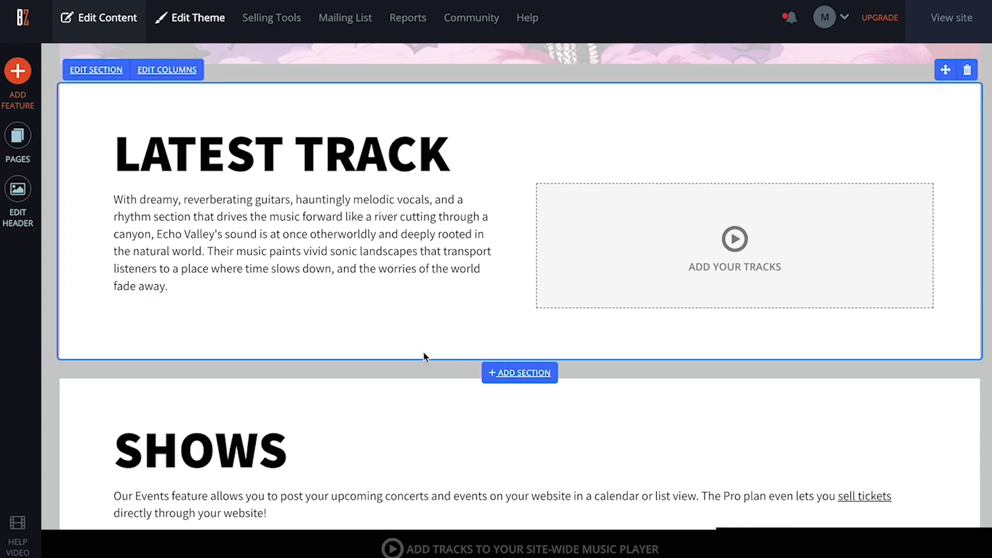
Add a single track to the right column using the compact player style.
click(718, 264)
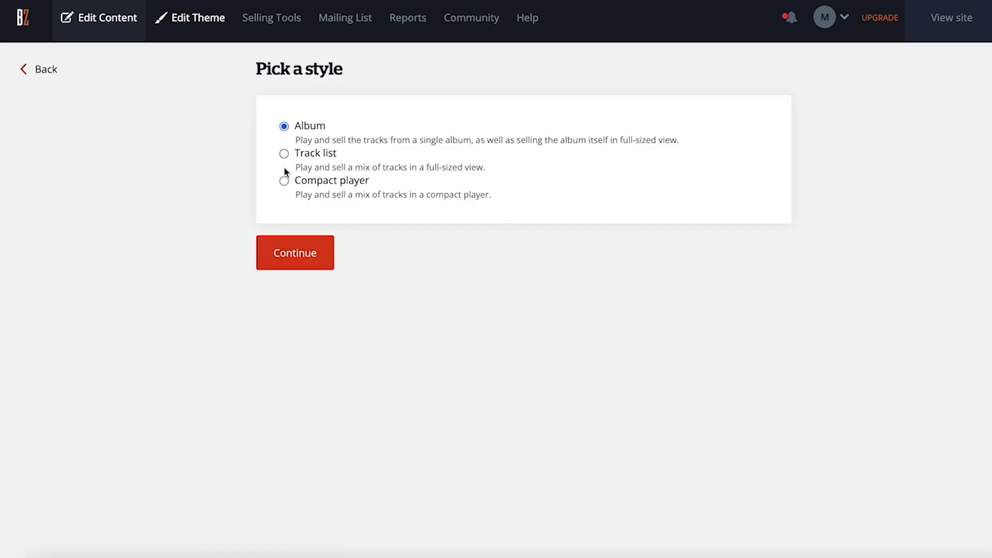
click(291, 253)
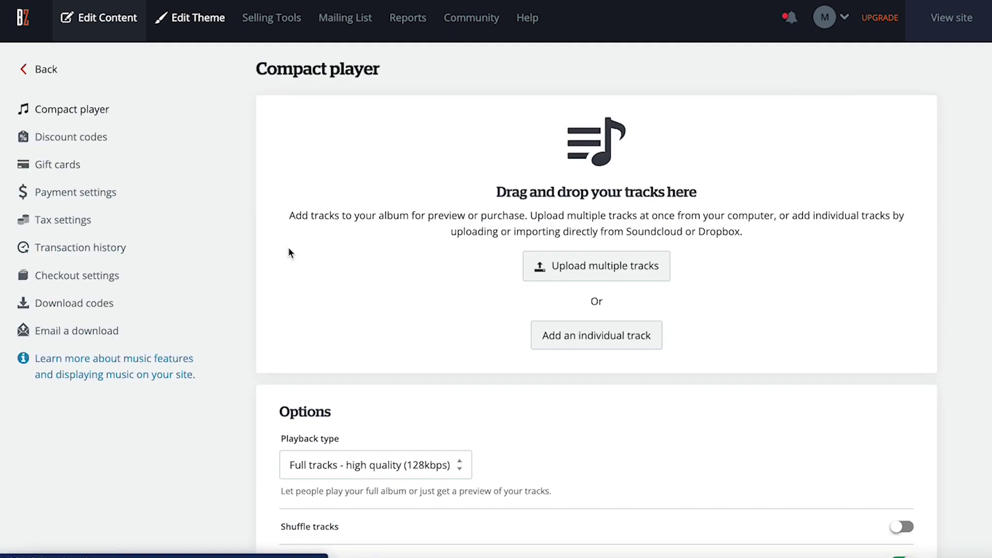
click(597, 333)
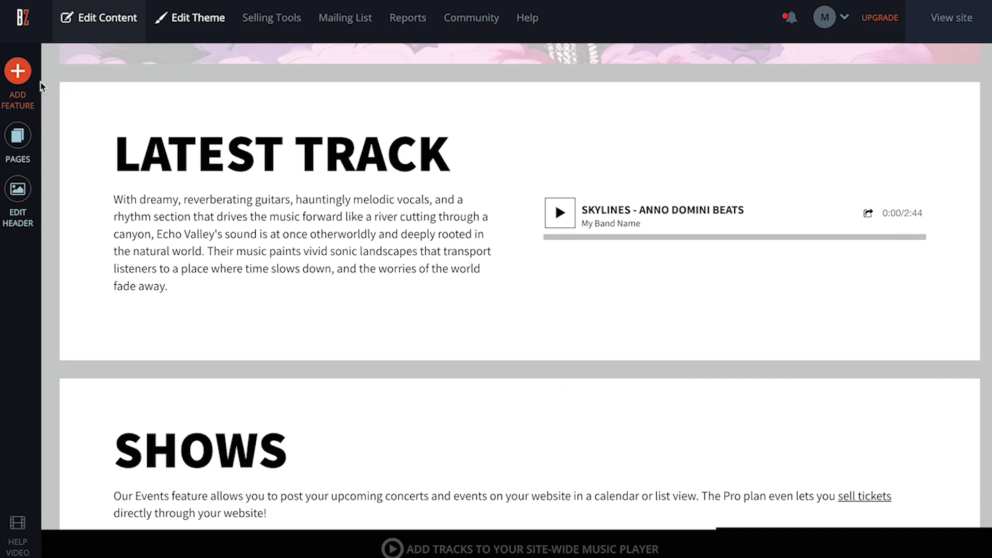
Add a text block under the player: 'Stream and download the full album on our Music pa…'.
click(23, 80)
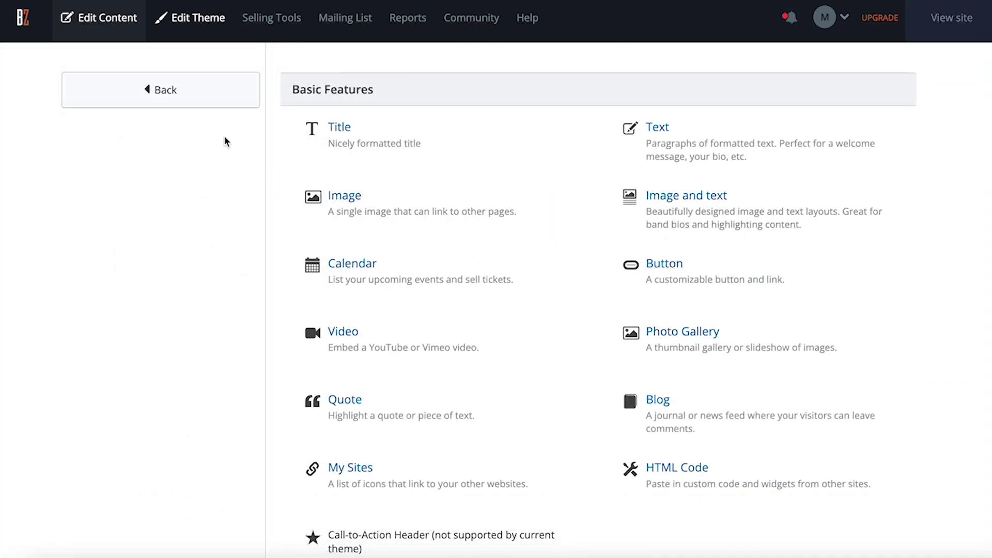
click(660, 136)
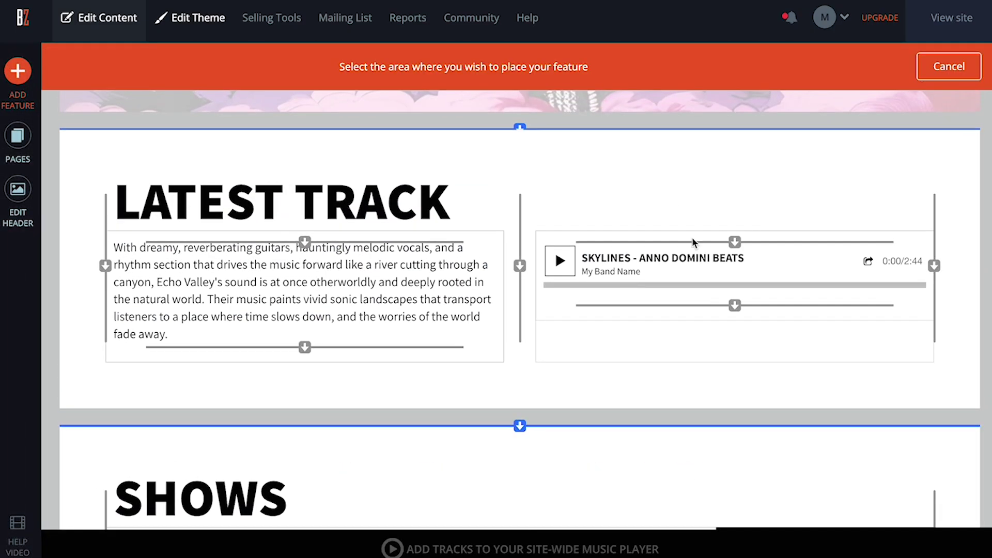
click(738, 308)
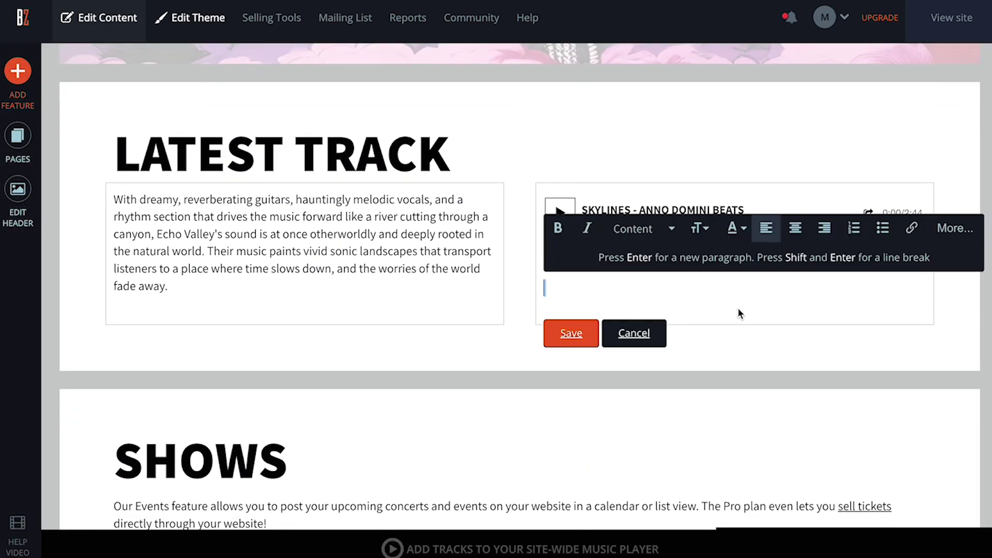
text(Stream and download the full album on our Music page.)
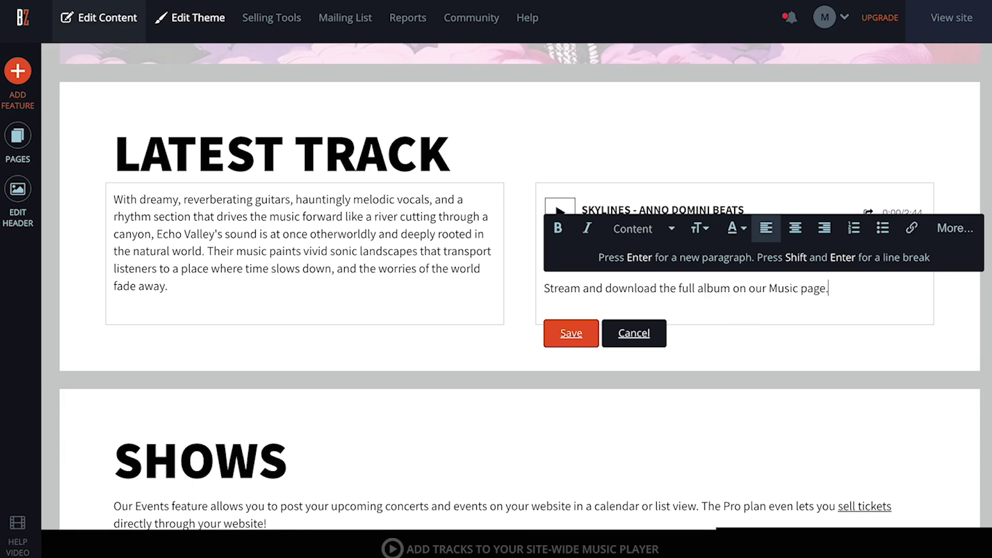
Link the word 'Music' to the site's Music page.
drag(772, 290, 785, 292)
click(914, 228)
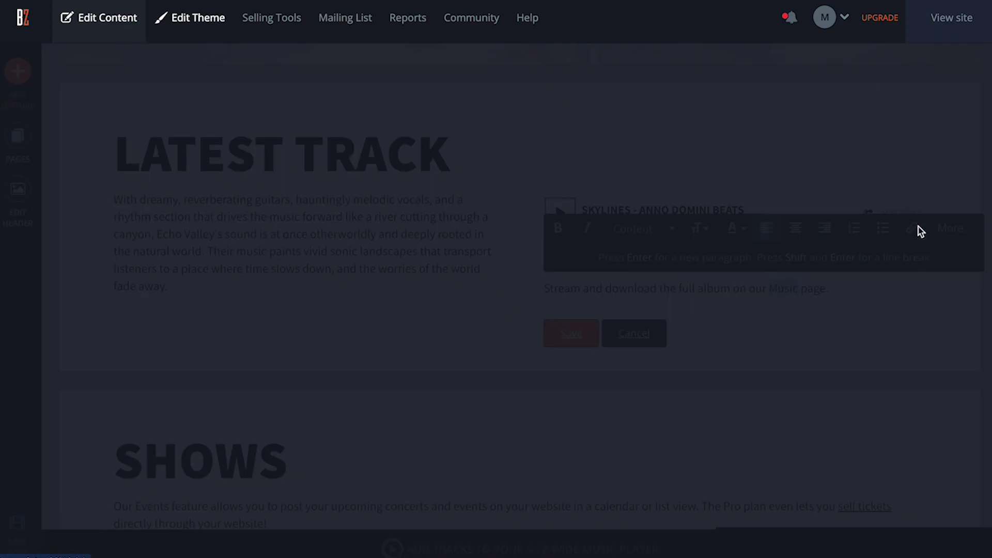
click(396, 231)
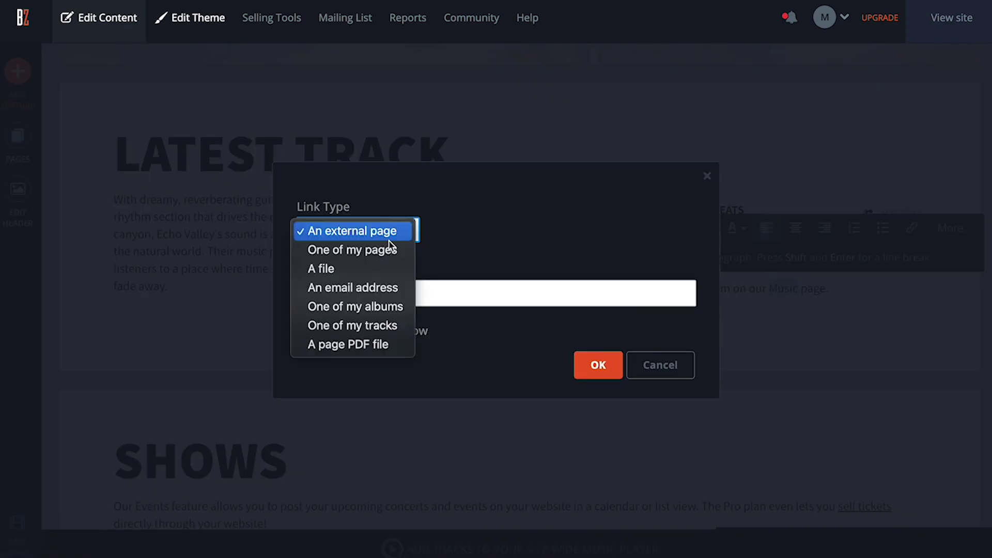
click(383, 250)
click(349, 295)
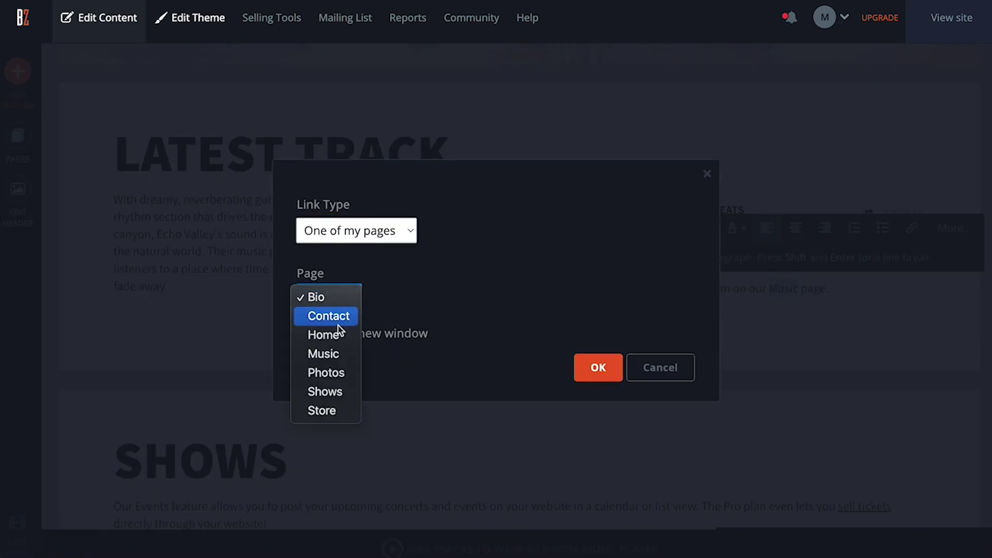
click(326, 353)
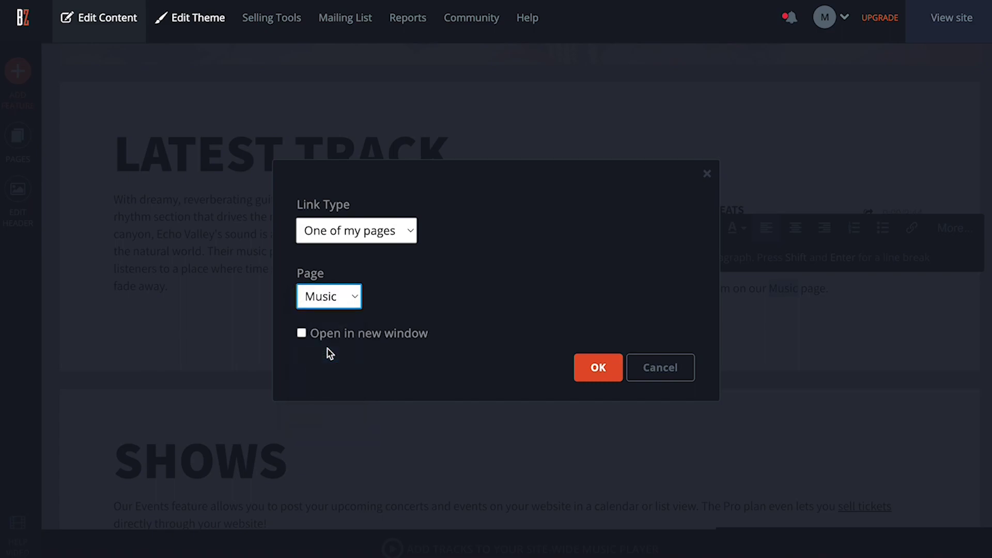
click(597, 366)
Save the text block and add a mailing list signup form in a new section.
click(581, 335)
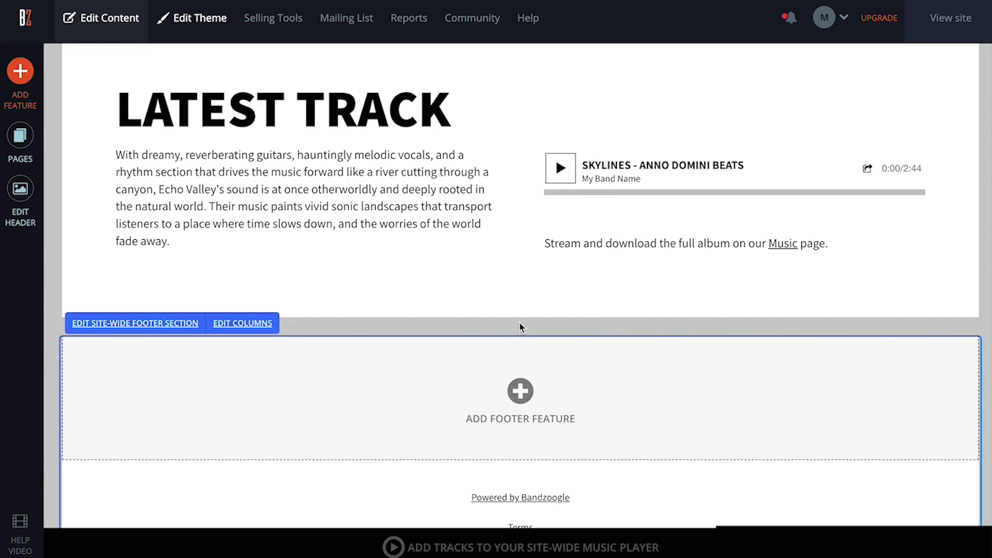
click(23, 81)
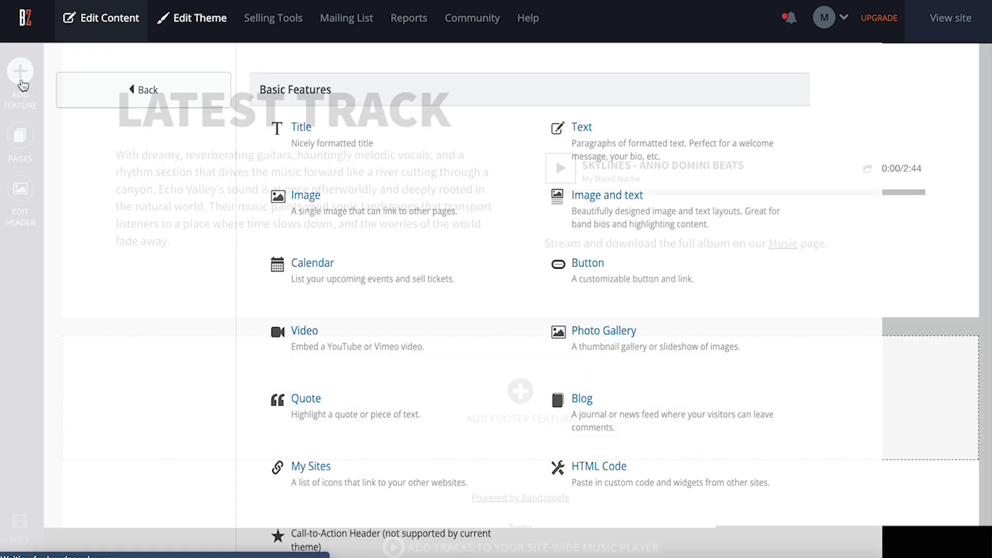
scroll(331, 300, down, 1)
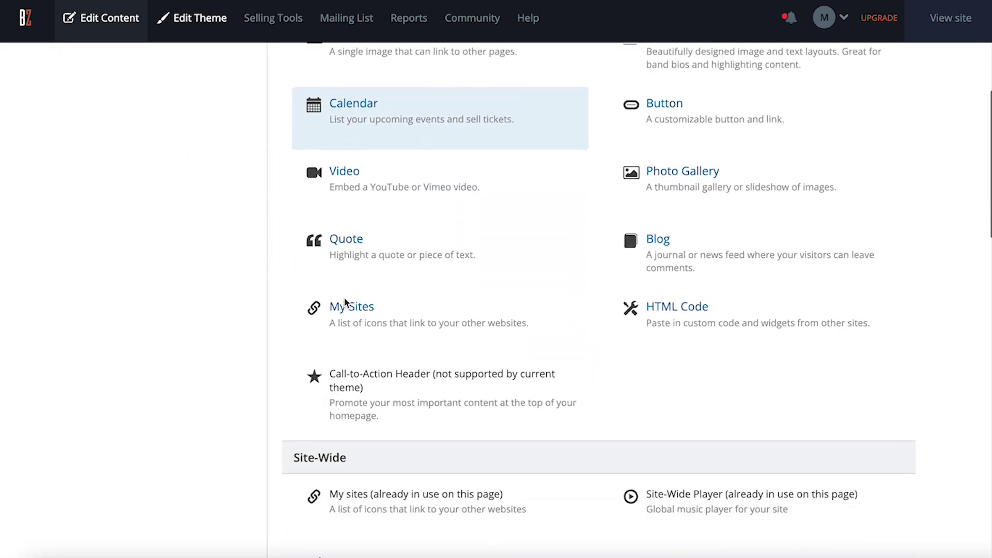
scroll(432, 441, down, 10)
click(464, 449)
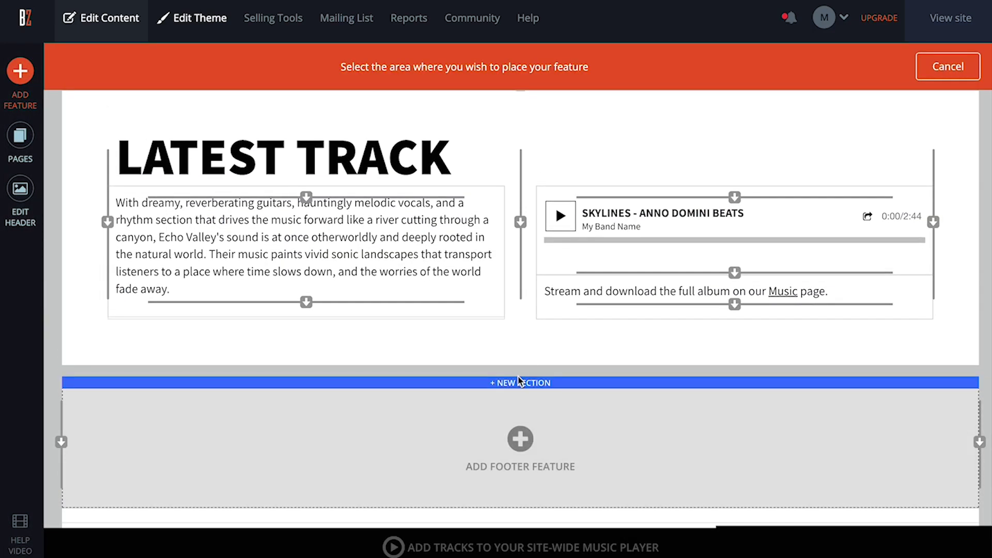
click(520, 384)
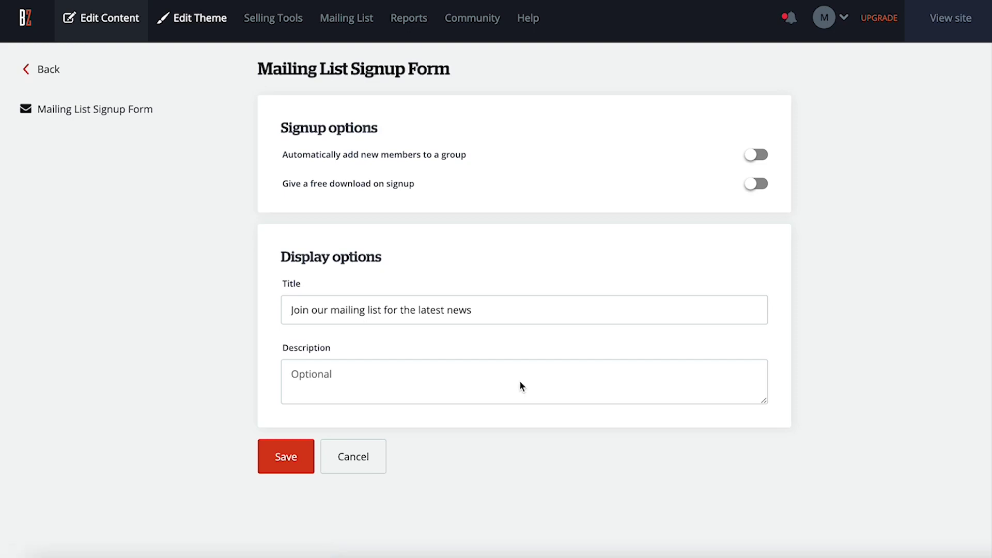
Offer the Skylines track as a free signup download, describe it, and save the form.
click(520, 385)
text(Get a free download of our latest single)
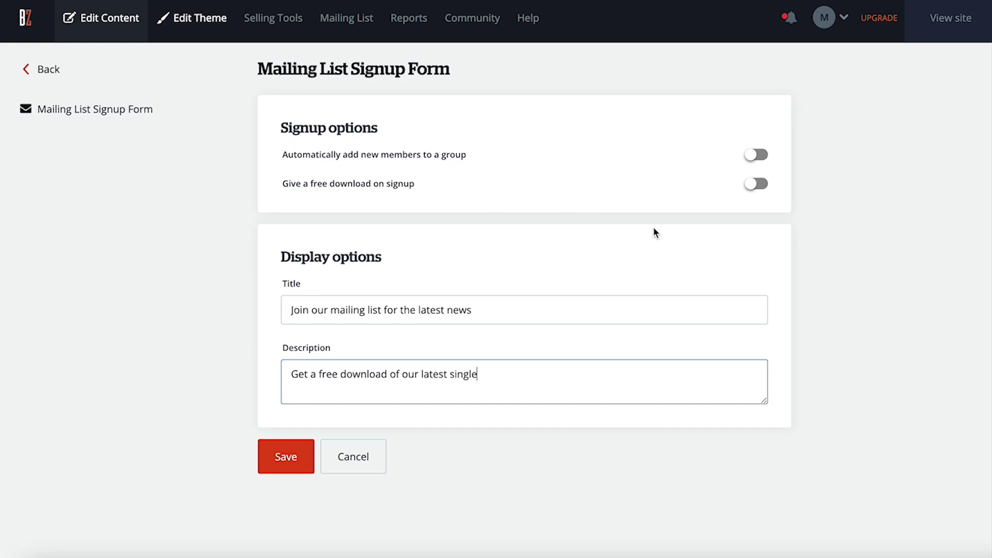
click(756, 185)
click(419, 210)
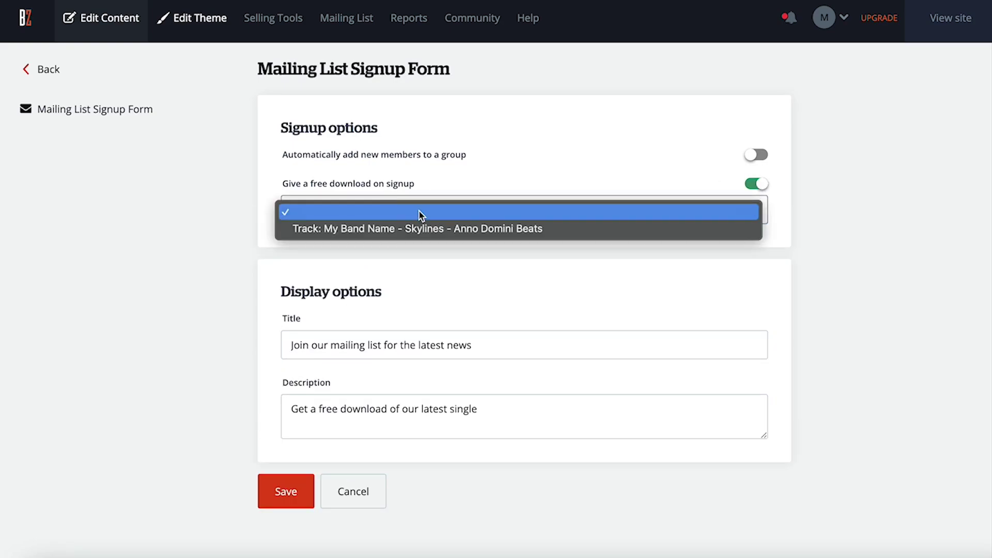
click(408, 228)
click(489, 414)
text("Skylines" when signing up)
click(300, 502)
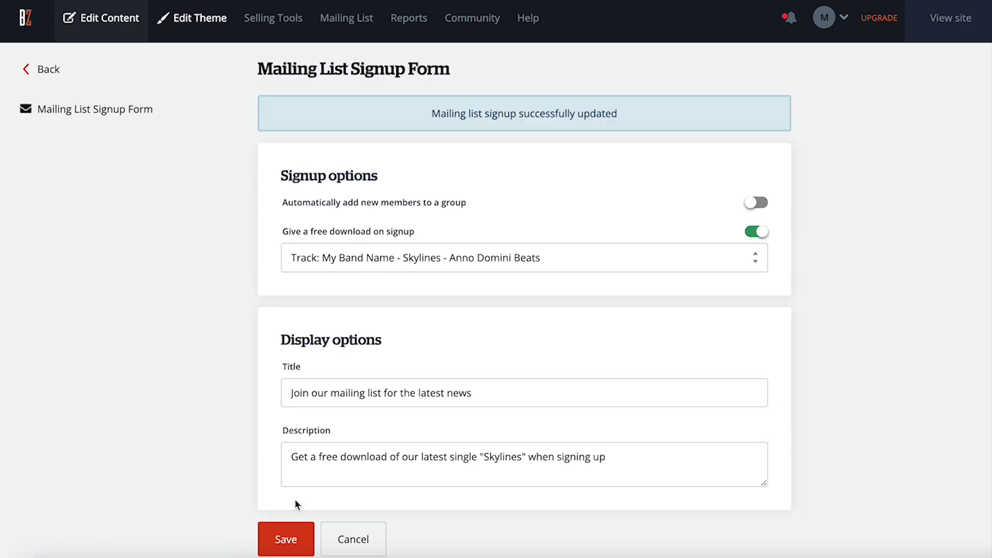
click(48, 73)
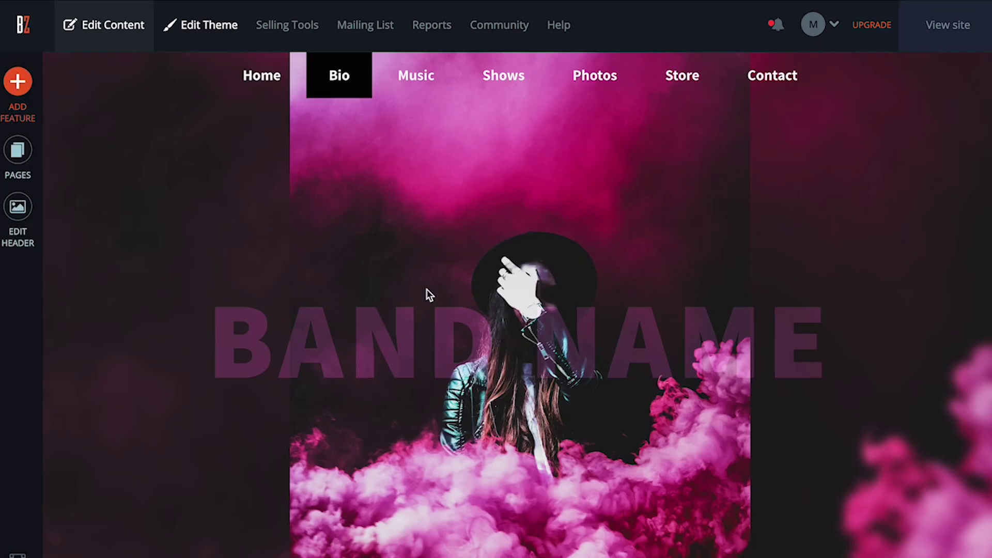
Add the concert photo to the Bio section and switch its layout to Collage.
scroll(426, 289, down, 8)
click(388, 315)
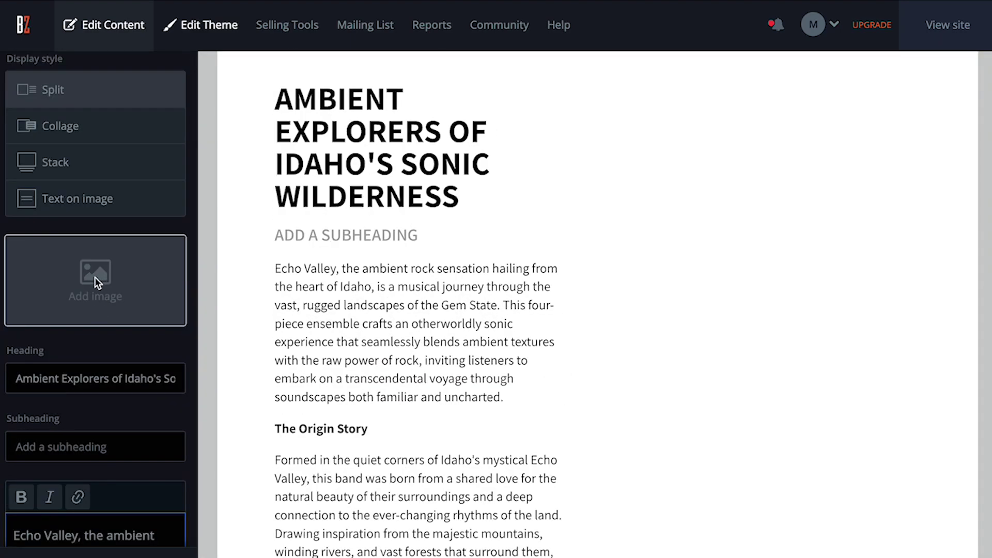
click(95, 277)
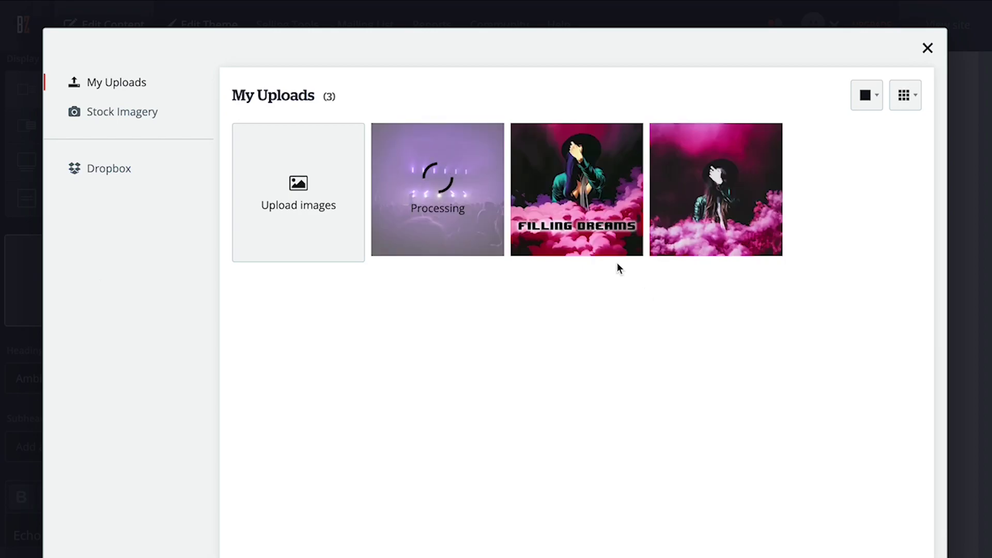
click(859, 101)
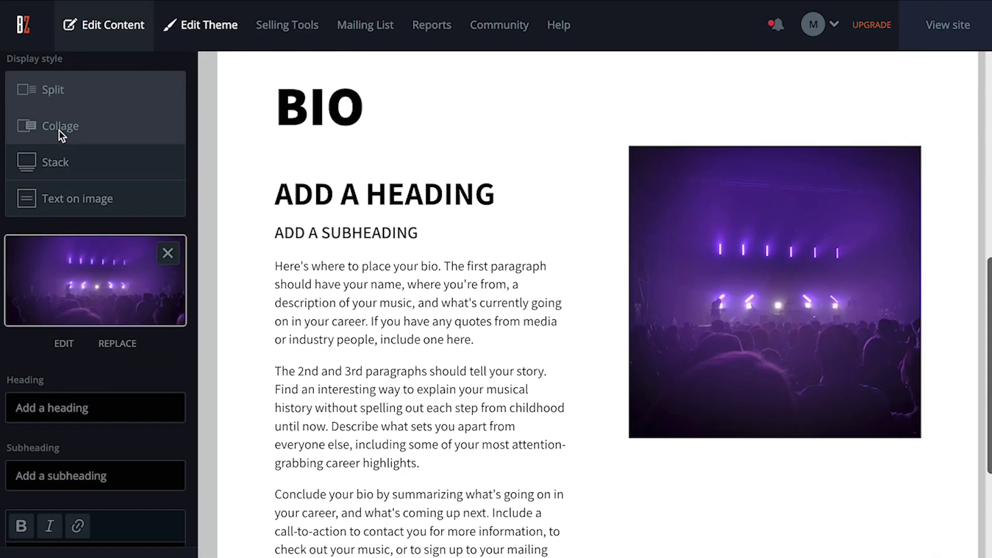
click(58, 129)
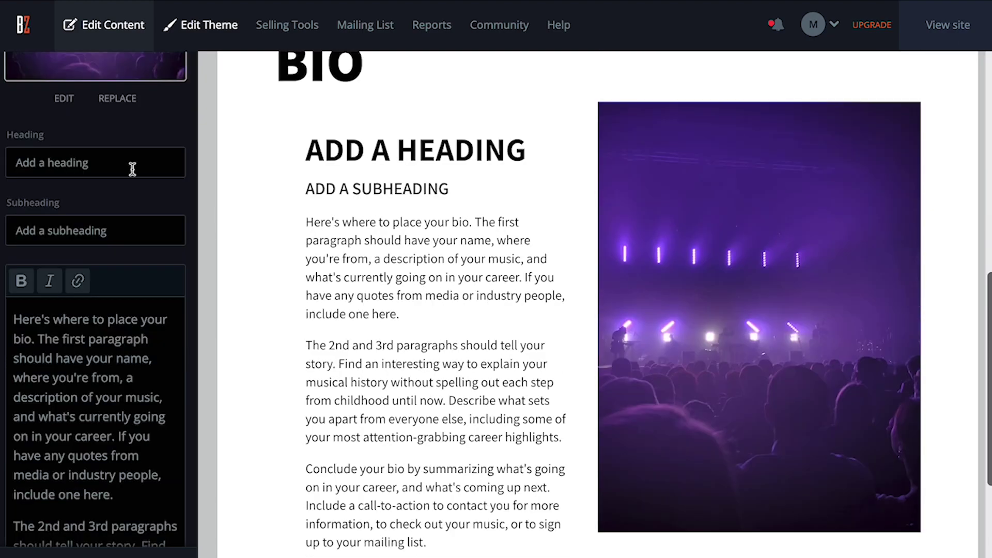
Paste heading 'Ambient Explorers of Idaho's Sonic Wilderness', clear the subheading, and paste the bio text.
click(114, 169)
key(ctrl+a)
text(Ambient Explorers of Idaho's Sonic Wilderness)
double_click(117, 228)
key(ctrl+a)
key(BackSpace)
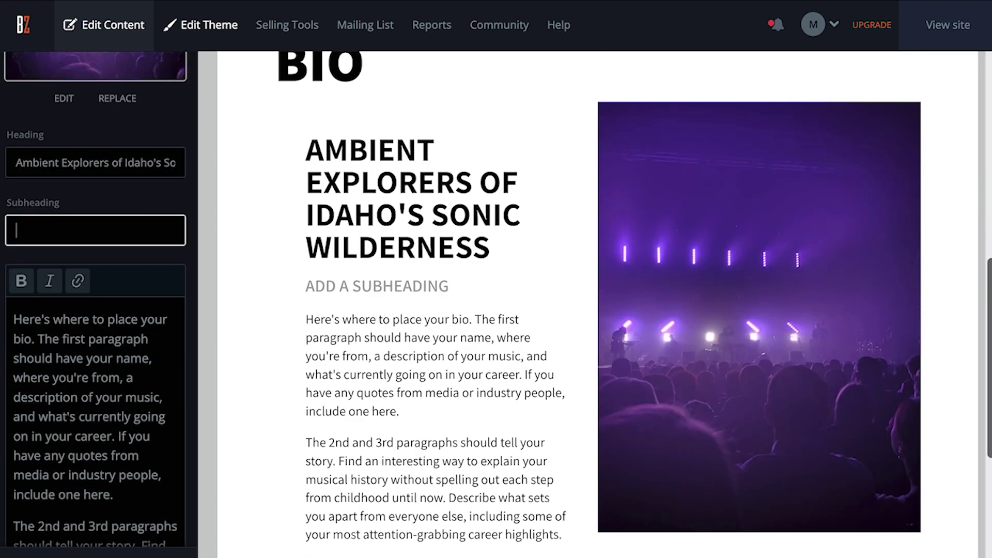
drag(15, 317, 124, 211)
key(ctrl+a)
key(BackSpace)
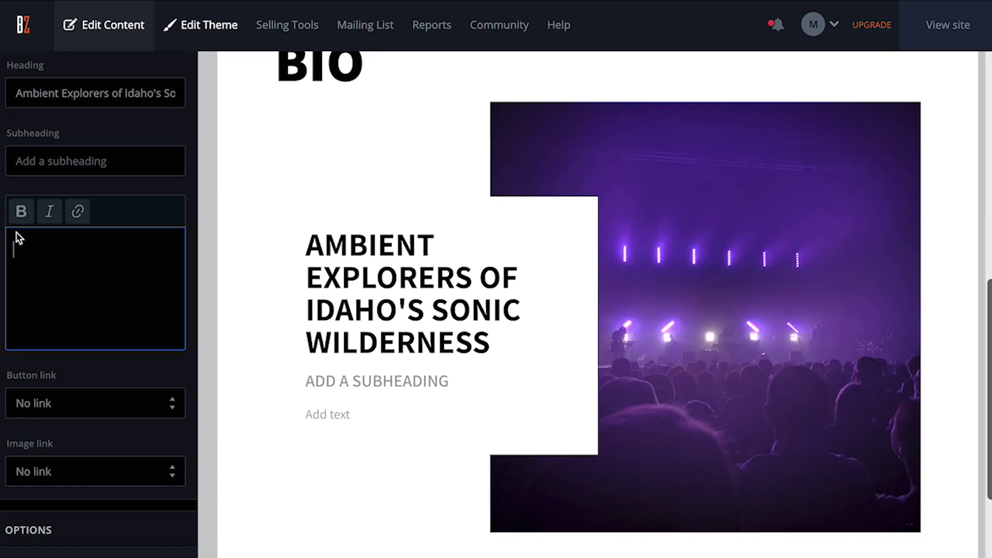
key(ctrl+v)
scroll(385, 320, down, 5)
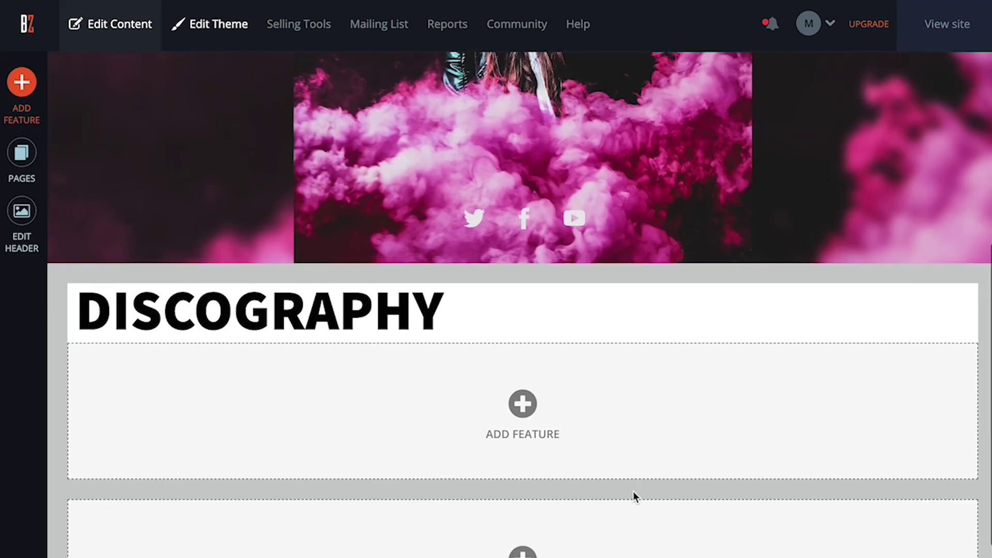
Split the Discography section into two columns and add an album feature on the left.
scroll(633, 491, down, 3)
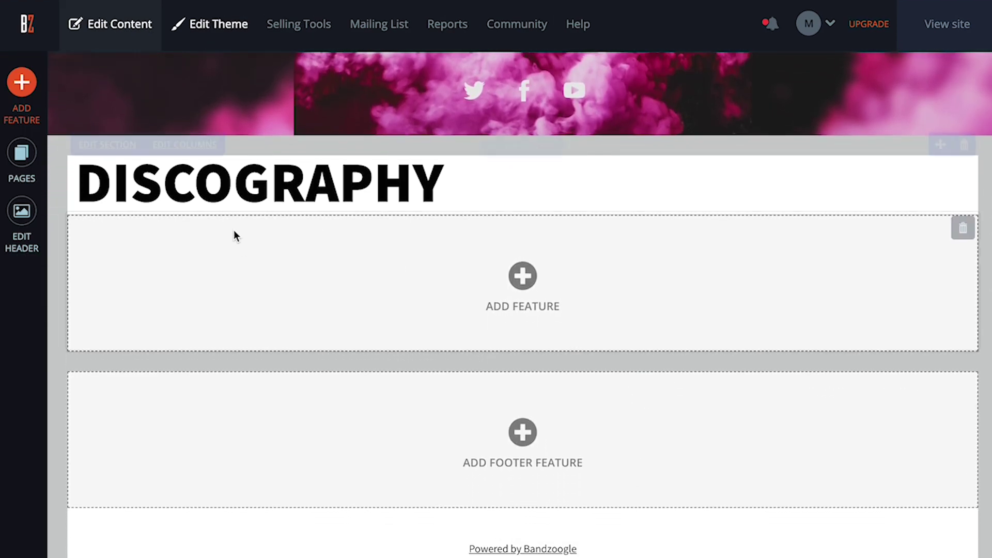
click(187, 140)
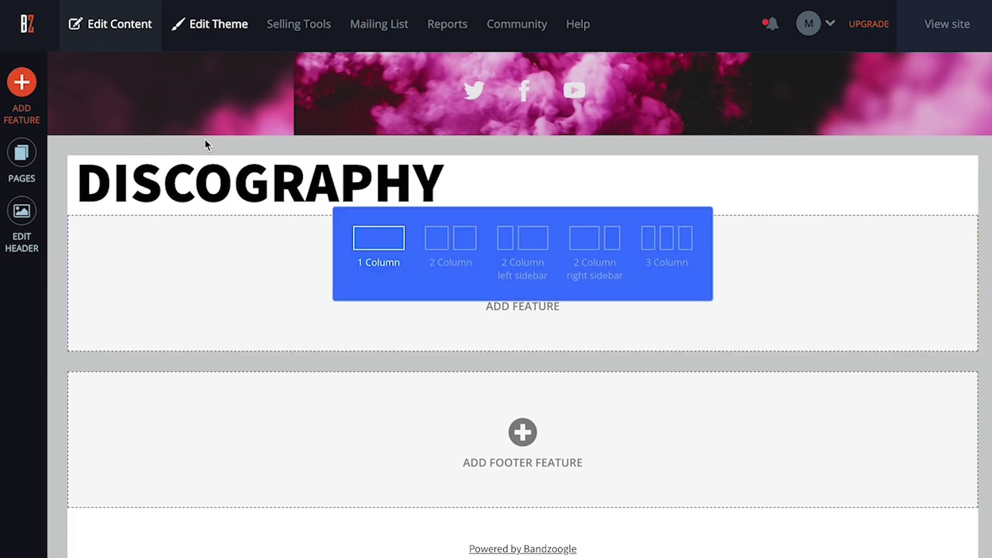
click(450, 238)
click(360, 285)
scroll(448, 369, down, 10)
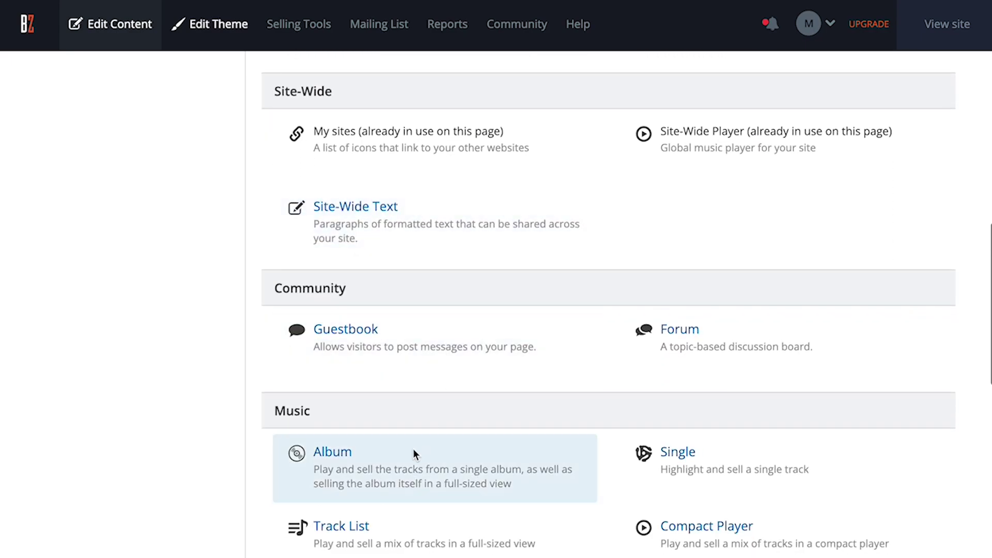
click(405, 468)
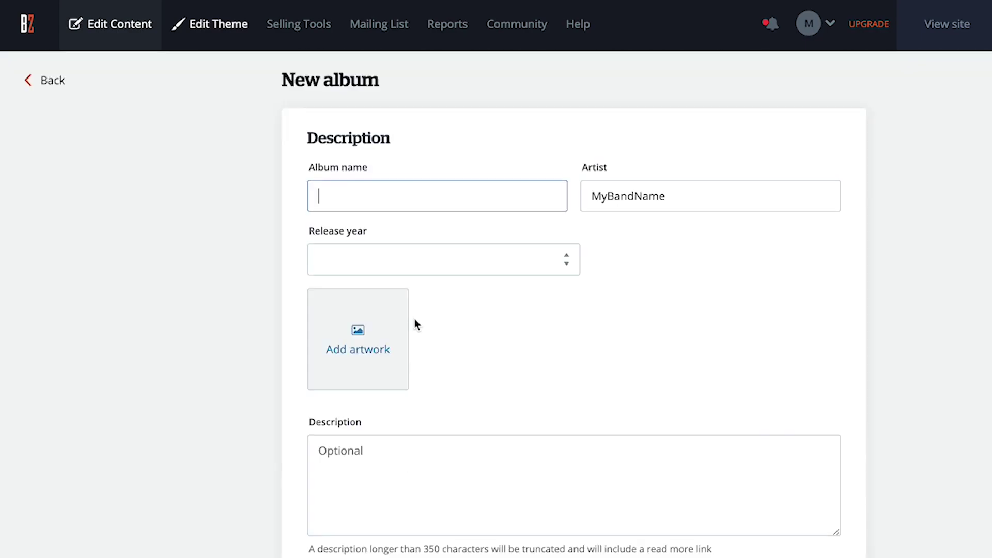
Name the album Filling Dreams, year 2023, with its cover artwork and pasted description.
text(Filling Dreams)
click(406, 282)
click(395, 298)
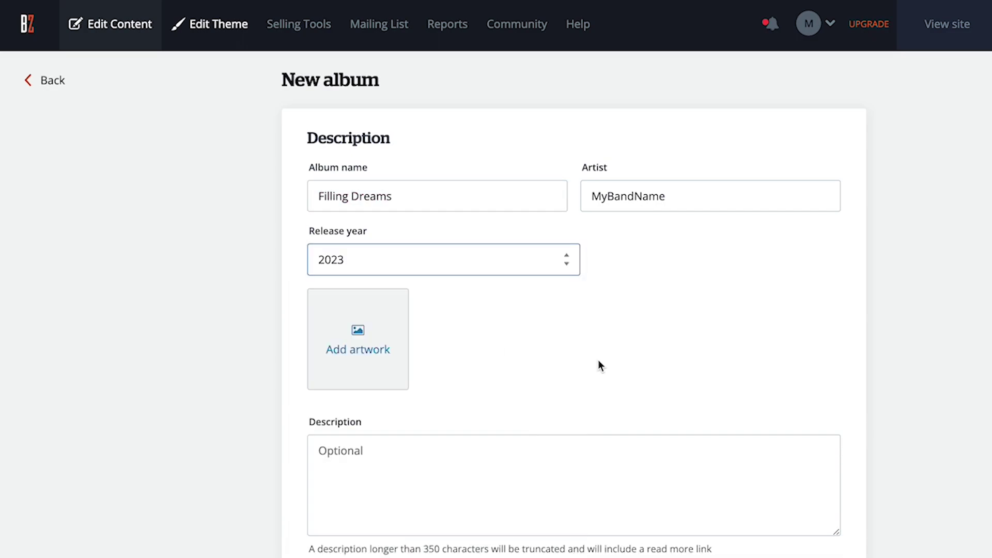
click(380, 332)
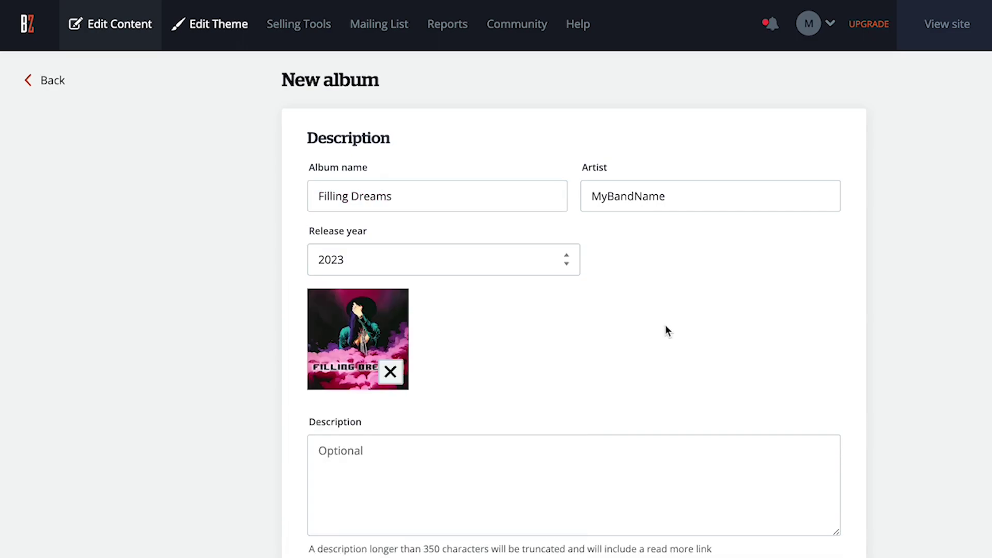
scroll(516, 361, down, 2)
click(352, 396)
text("Filling Dreams" is an ethereal journey through the realms of ambient rock. This mesmerizing album invites listeners to drift through a landscape of lush, atmospheric soundscapes that evoke a sense of tranquility and introspection. Each track on the album is a sonic dream, filled with layers of shimmering guitars, hauntingly beautiful melodies, and gentle rhythms that seamlessly blend together.)
scroll(353, 396, down, 4)
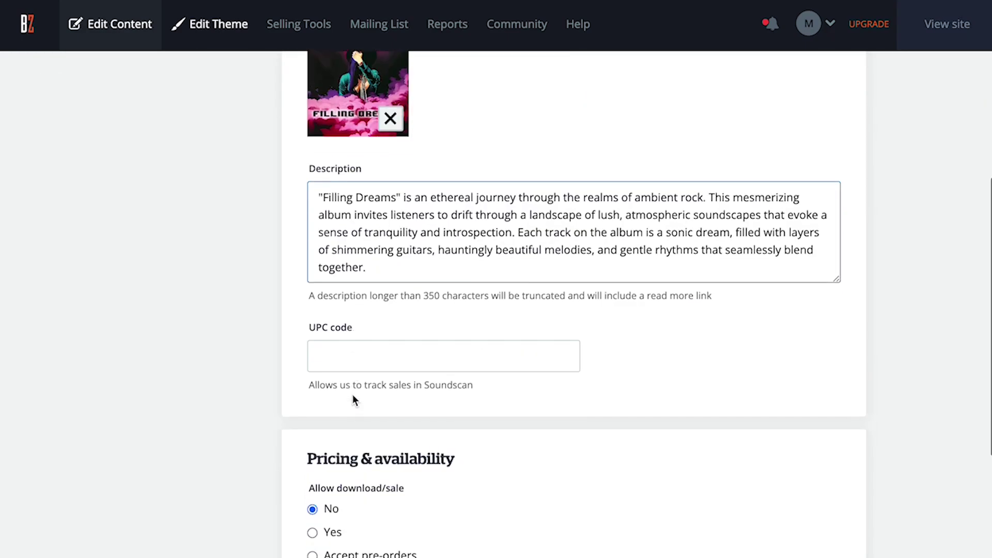
scroll(352, 395, down, 3)
Make the Filling Dreams album sellable at a fixed price of $14.99.
click(312, 392)
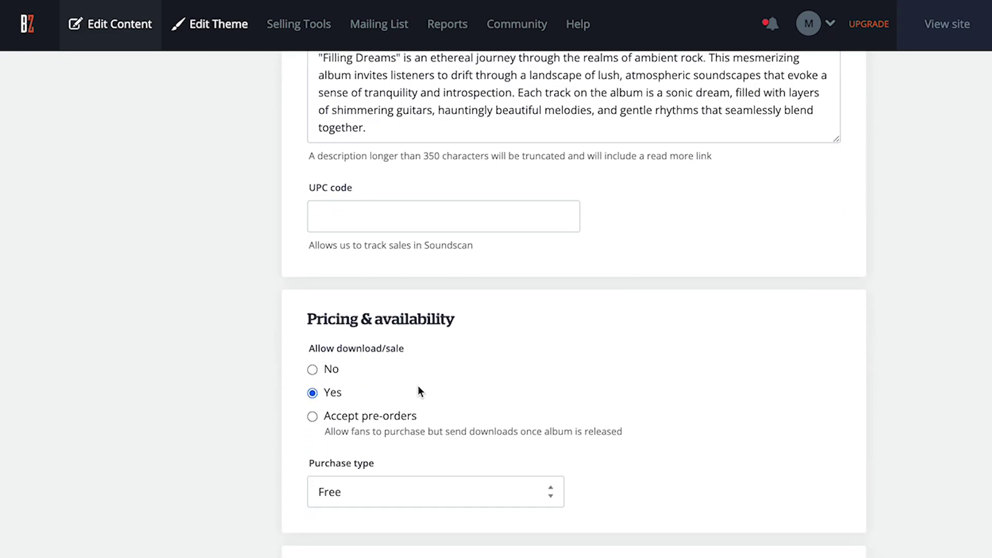
scroll(418, 391, down, 2)
click(408, 391)
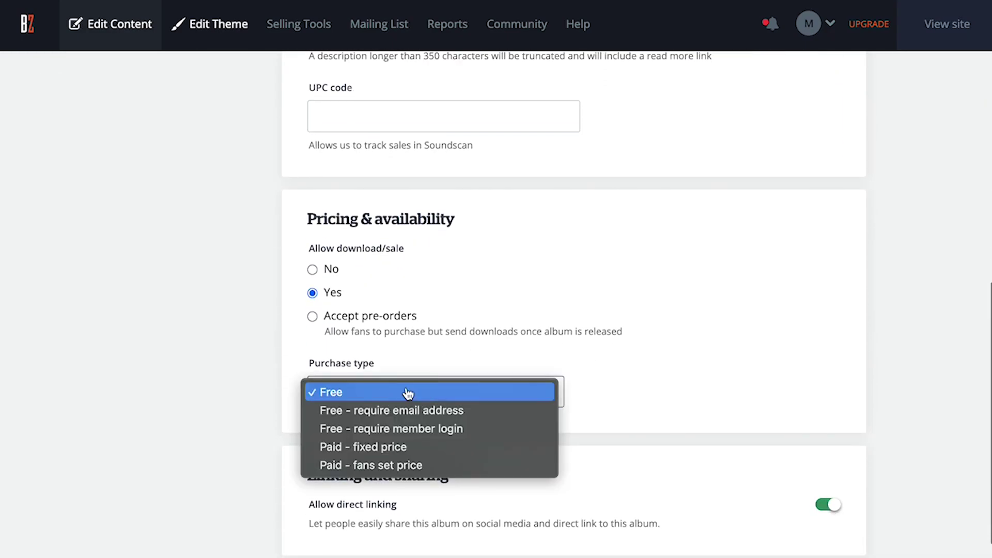
click(385, 447)
scroll(389, 380, down, 2)
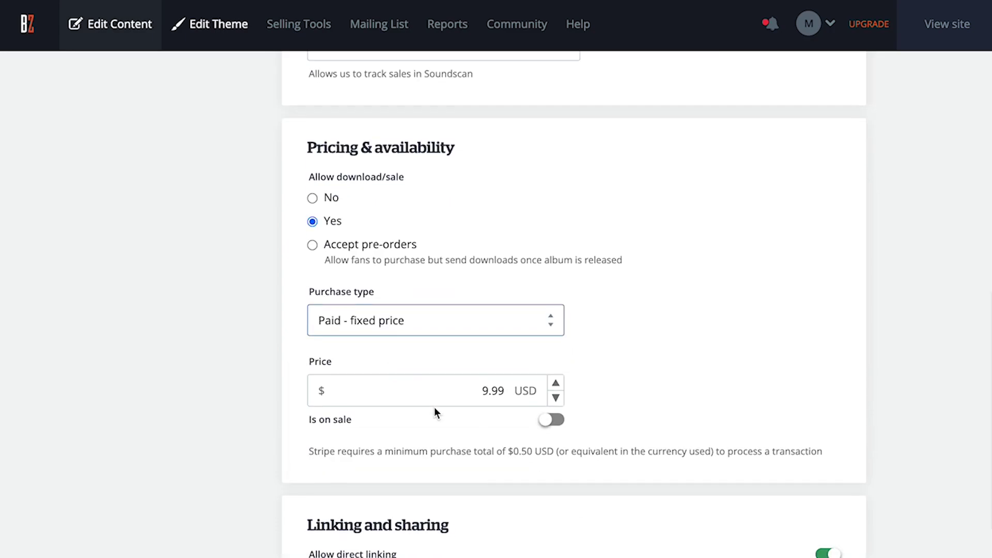
drag(505, 391, 470, 392)
text(14)
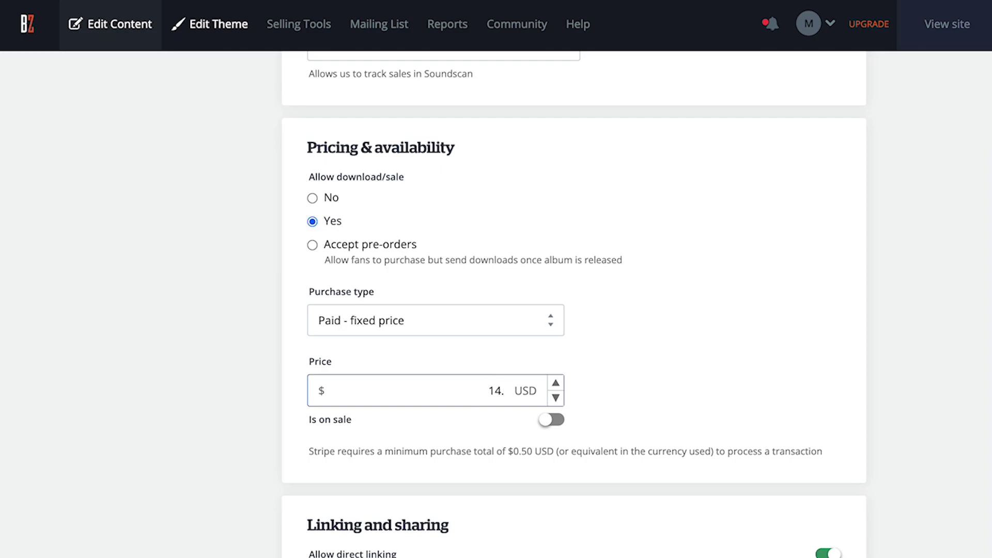
text(.99)
click(594, 381)
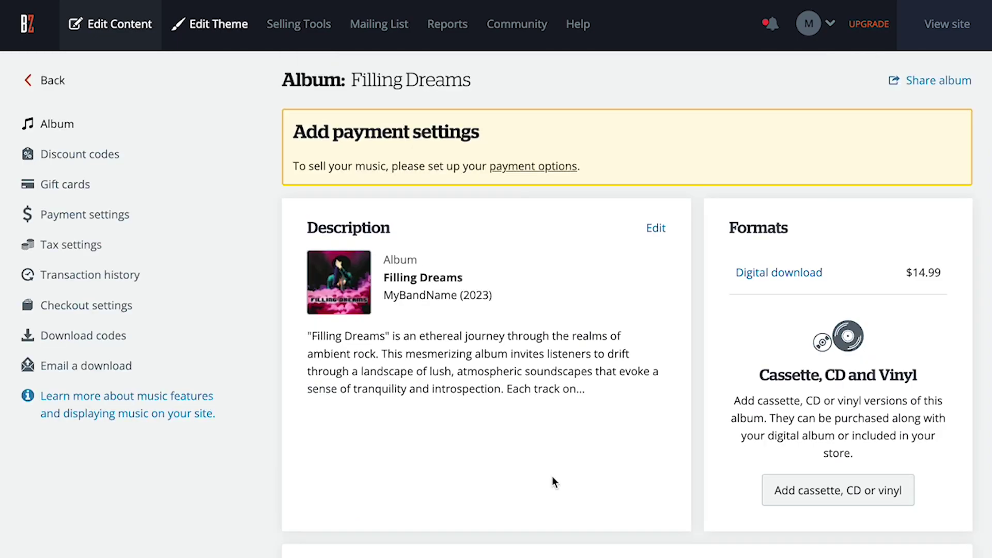
scroll(552, 476, down, 5)
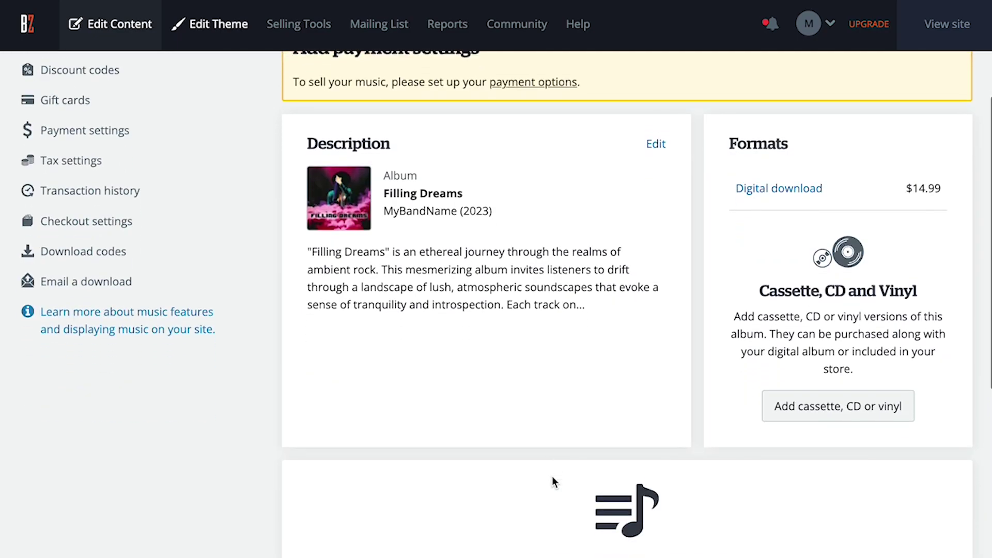
scroll(552, 480, down, 3)
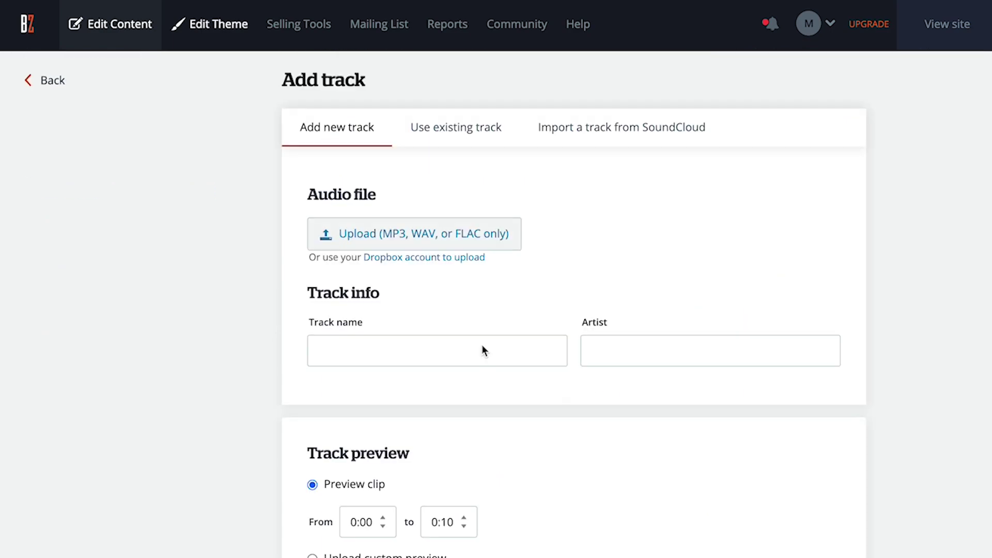
Make the Cold Frosty Chillwave track sellable at a fixed price of $1.50.
click(412, 232)
scroll(634, 325, down, 6)
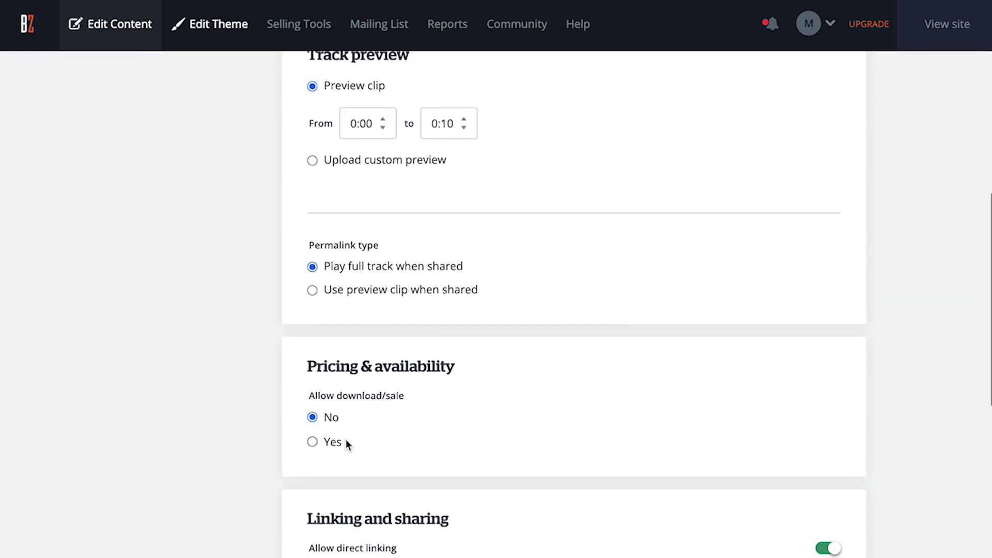
click(313, 442)
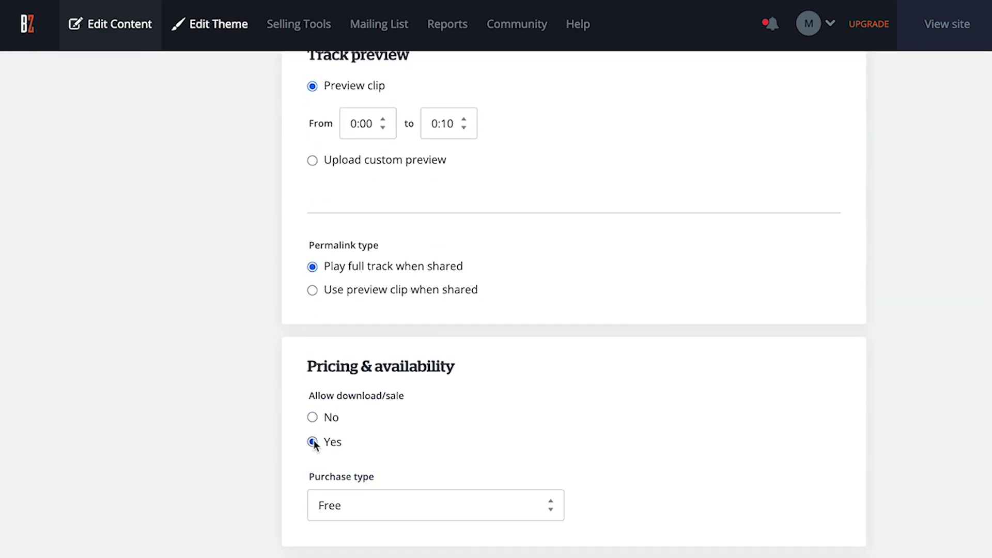
scroll(437, 423, down, 2)
click(437, 413)
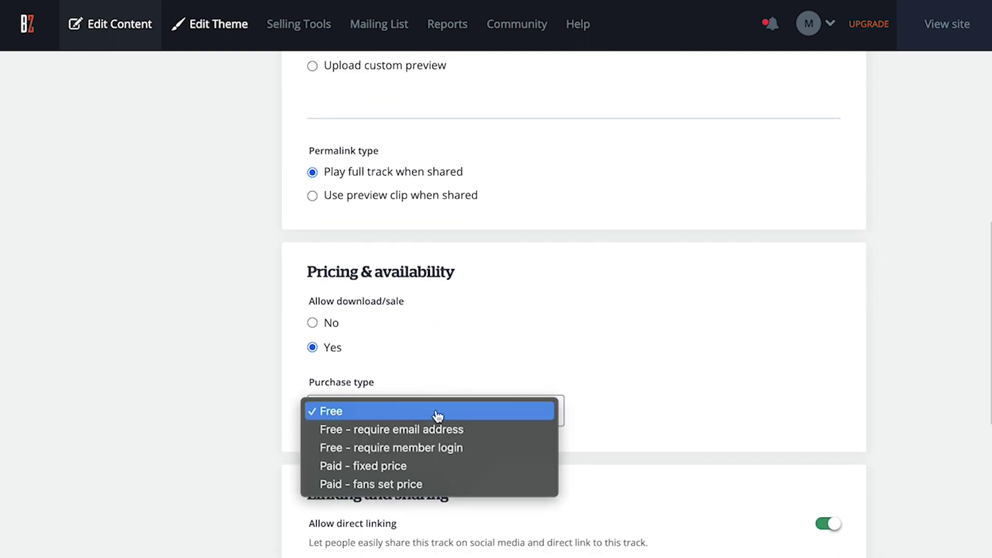
click(391, 467)
click(405, 481)
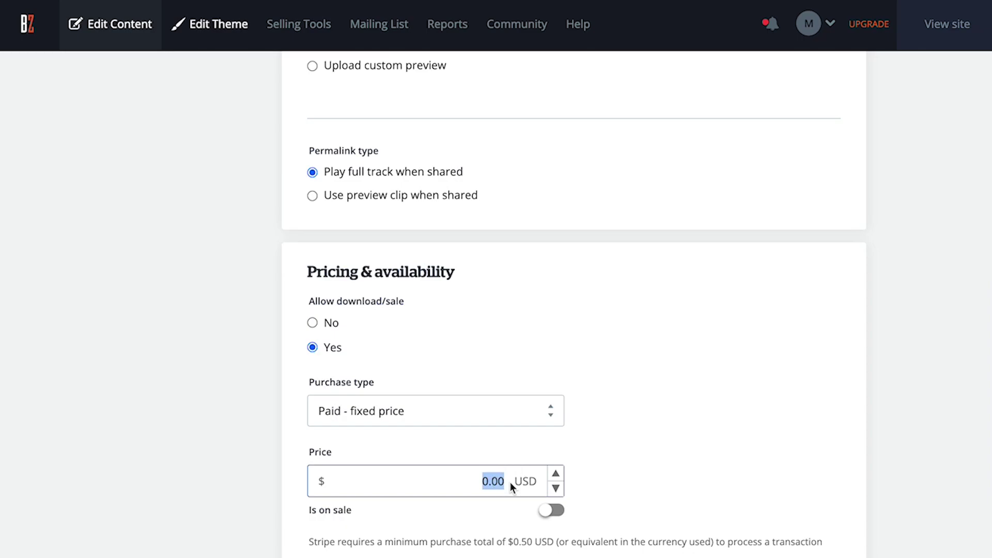
text(1.50)
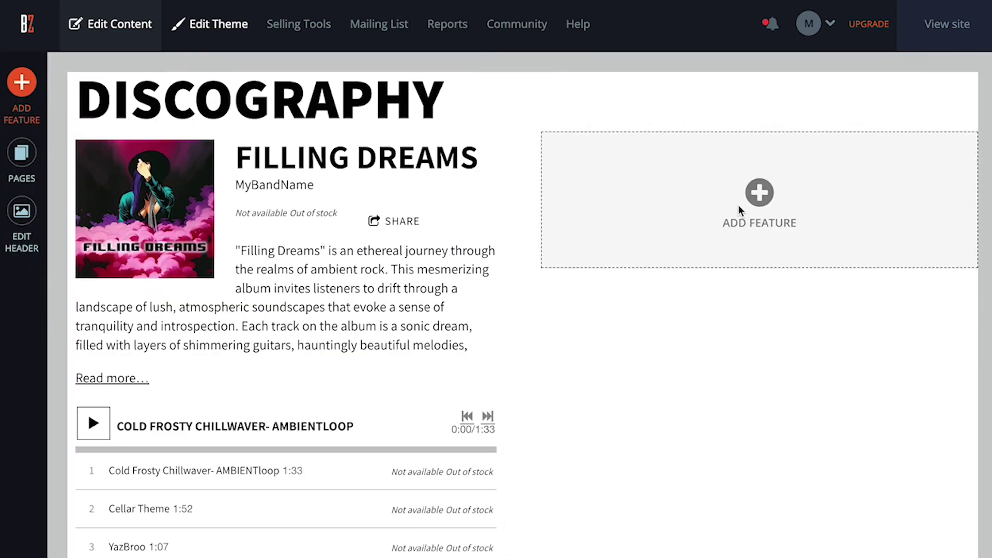
Add a new album feature beside Filling Dreams on the Discography page.
click(739, 209)
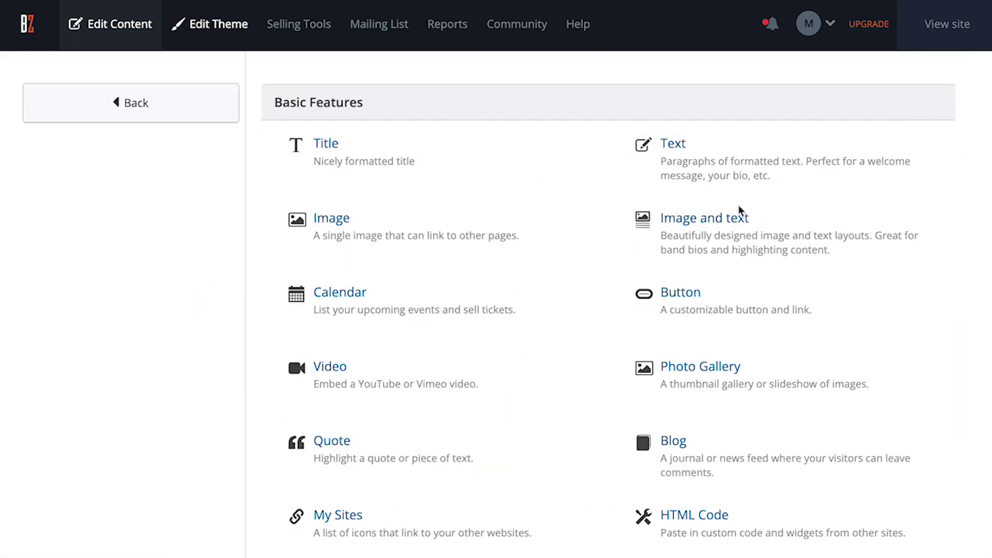
scroll(510, 200, down, 10)
scroll(510, 193, down, 3)
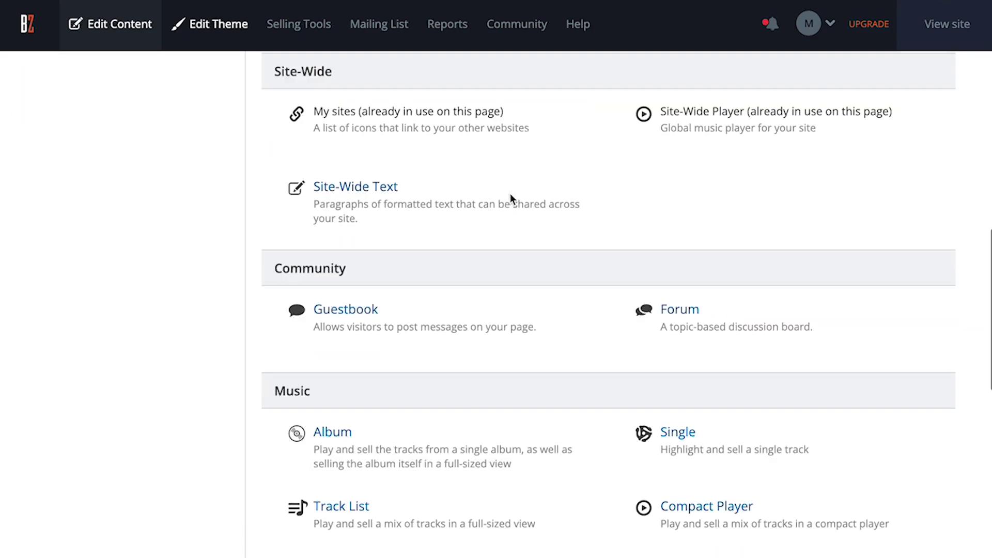
click(383, 369)
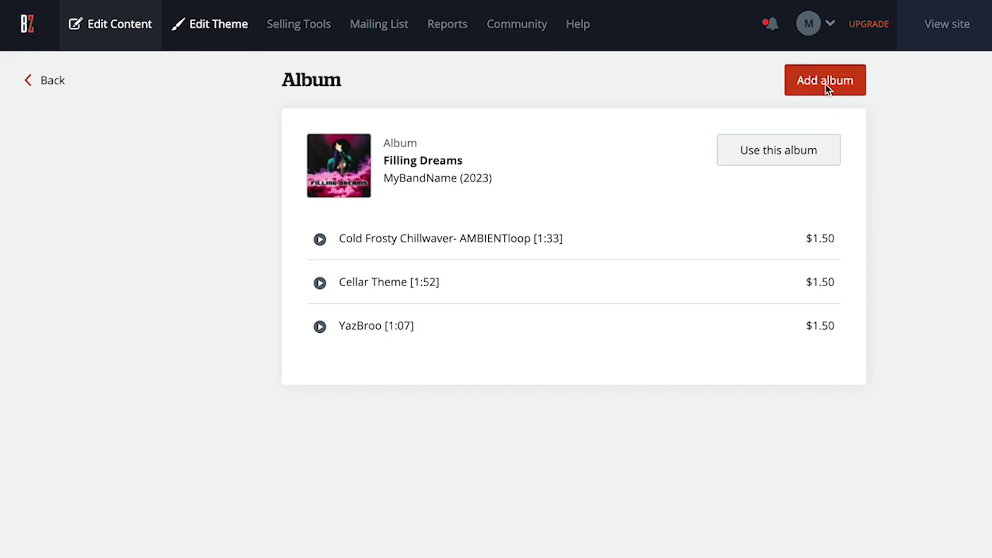
click(825, 83)
Name the album Mindscapes, set release year 2020, and paste its description.
text(Mindscapes)
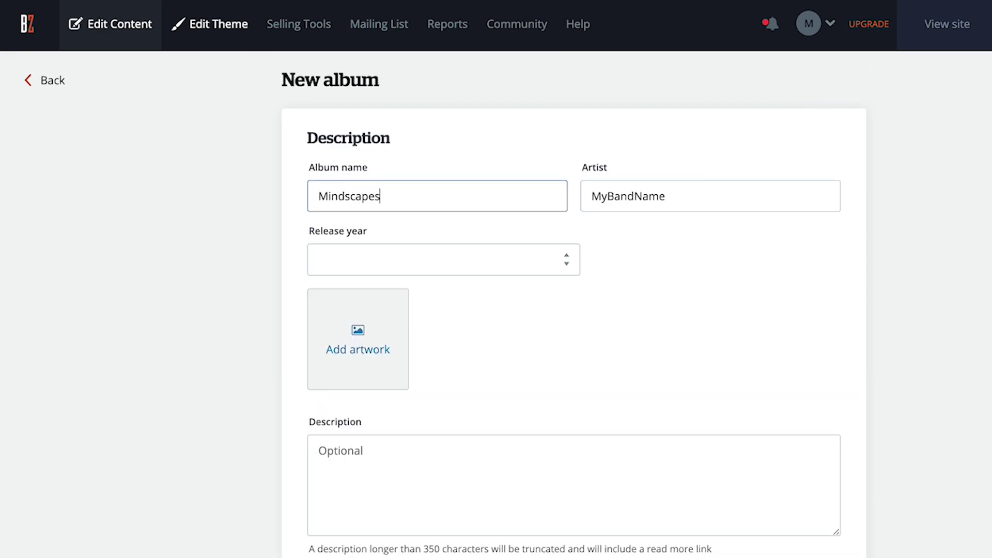
click(383, 250)
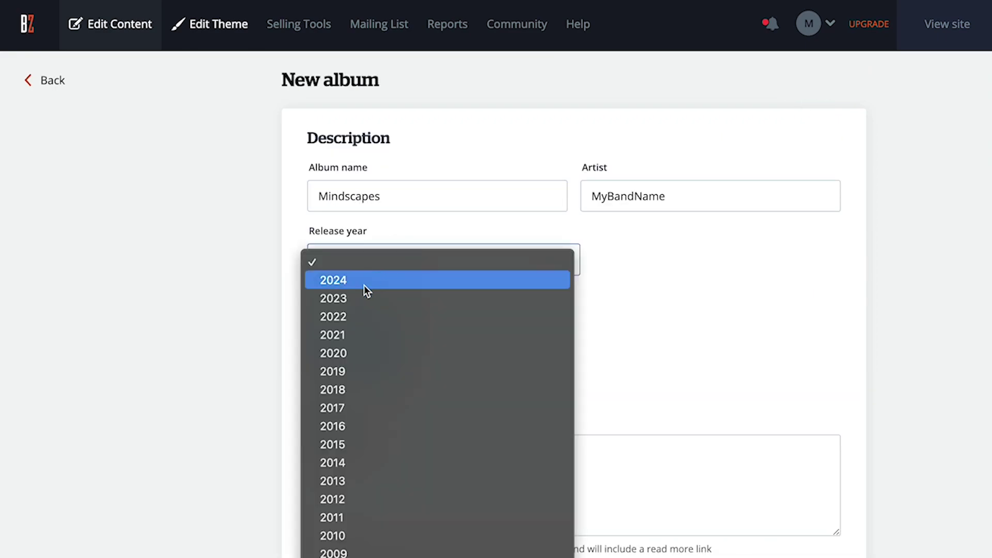
click(348, 354)
scroll(524, 356, down, 1)
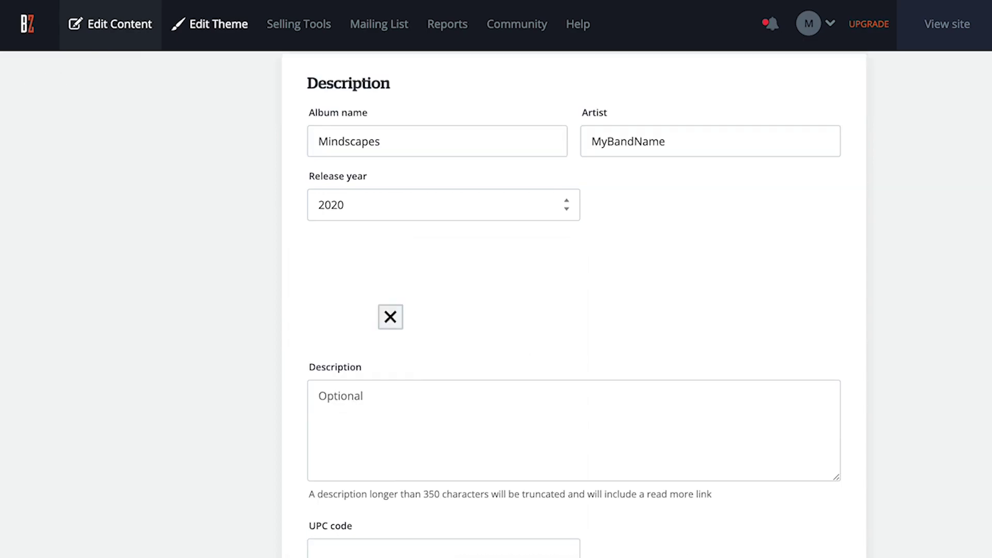
click(383, 395)
key(ctrl+v)
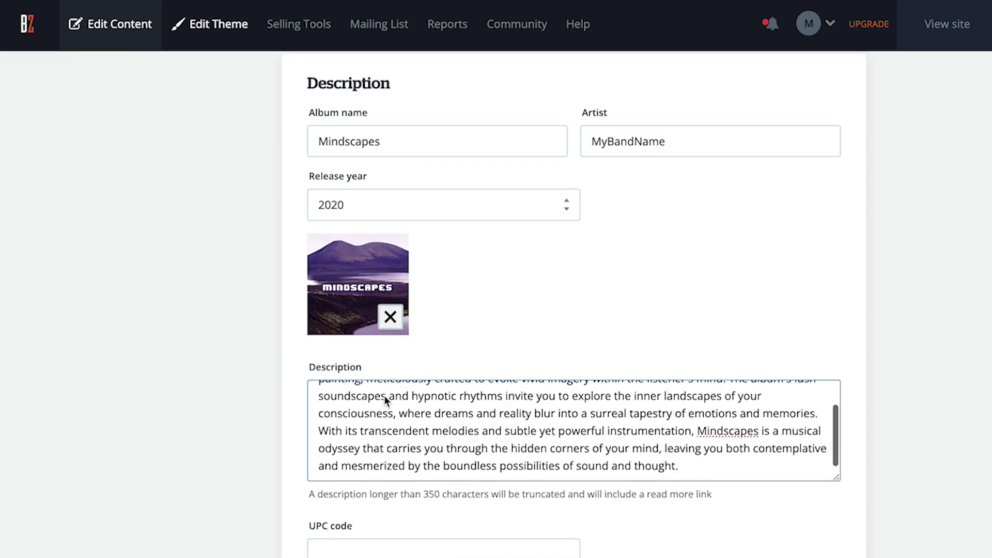
Make the Mindscapes album sellable as a paid fixed-price purchase.
scroll(384, 396, down, 6)
click(312, 381)
scroll(432, 425, down, 1)
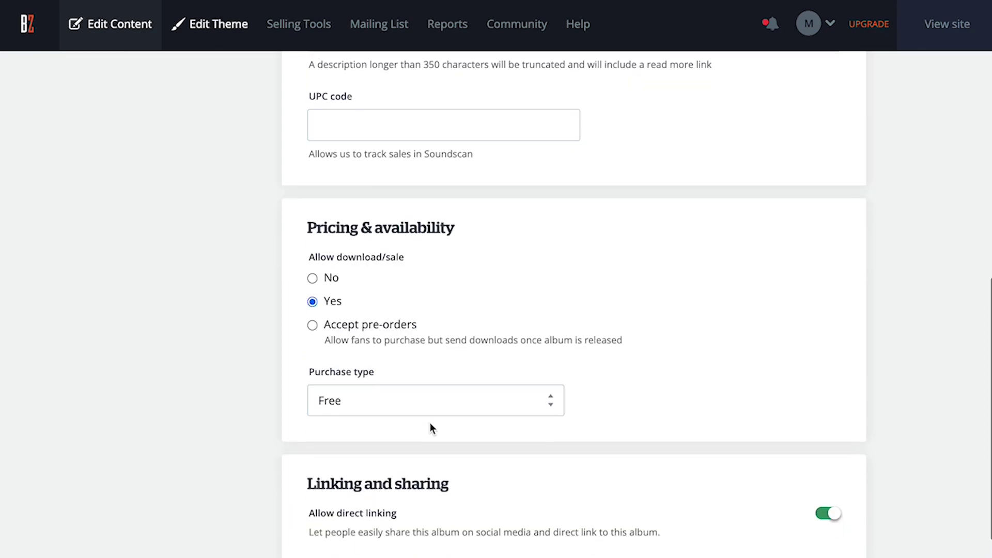
click(434, 402)
click(413, 455)
scroll(690, 385, down, 5)
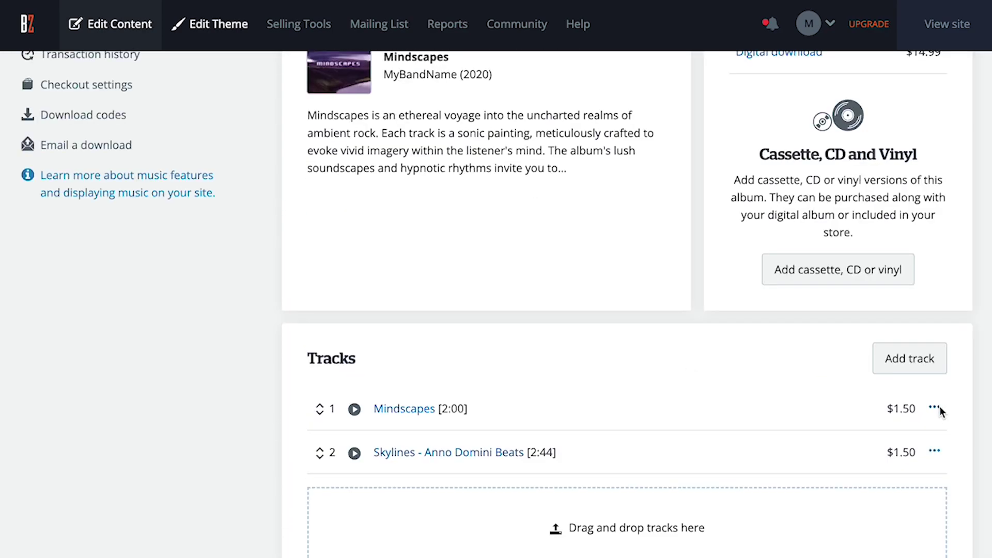
End the Mindscapes track preview at 0:30 and insert a new section above Discography.
click(938, 407)
click(899, 437)
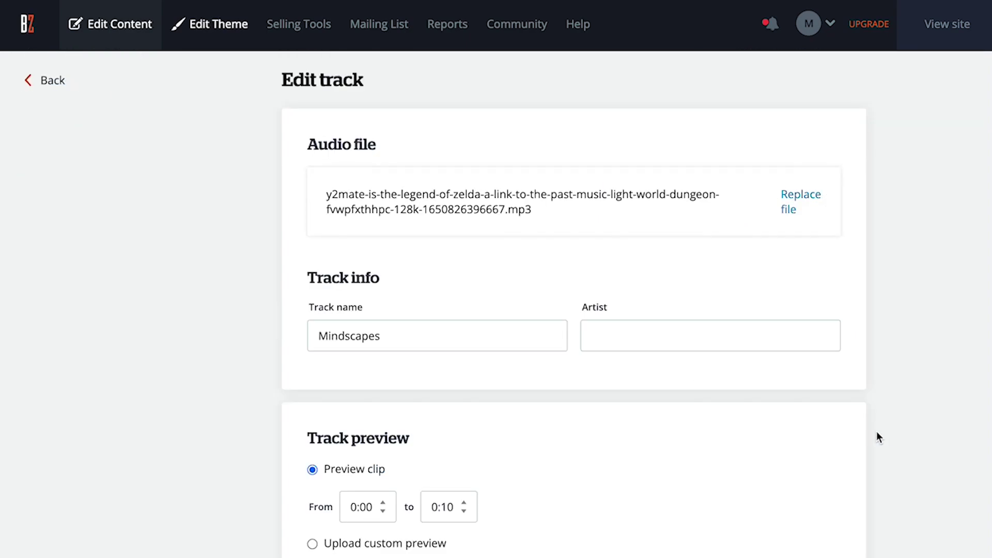
scroll(609, 366, down, 3)
click(464, 356)
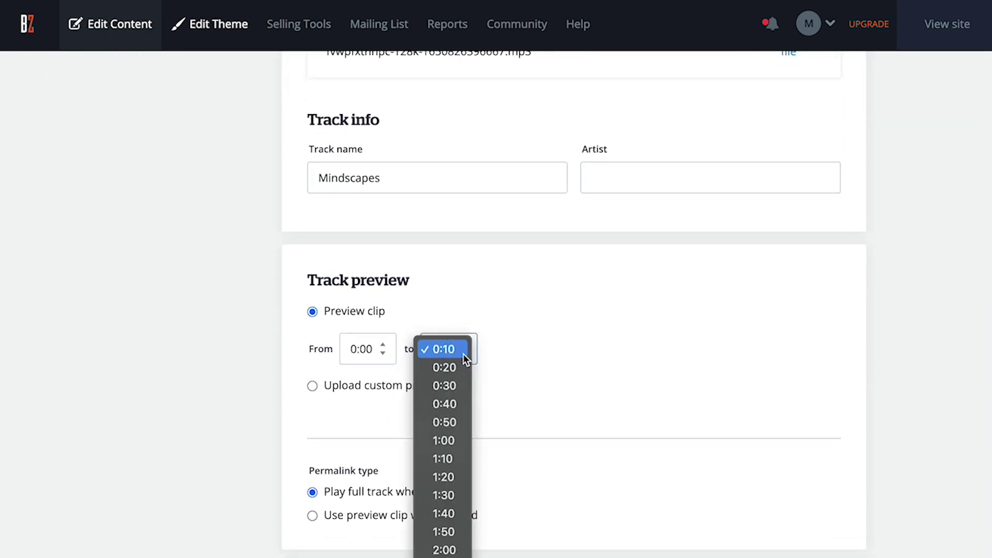
click(453, 385)
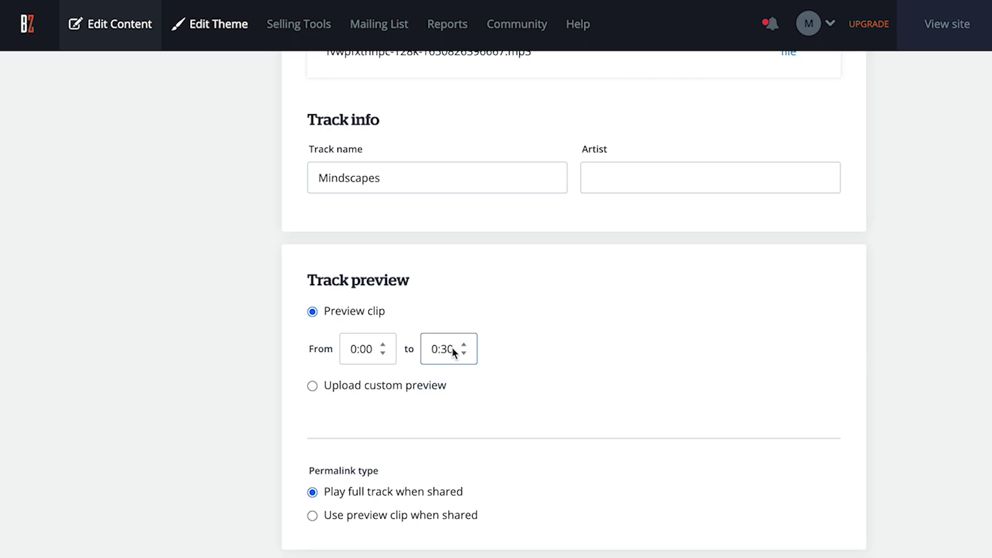
scroll(454, 348, down, 2)
scroll(451, 347, down, 2)
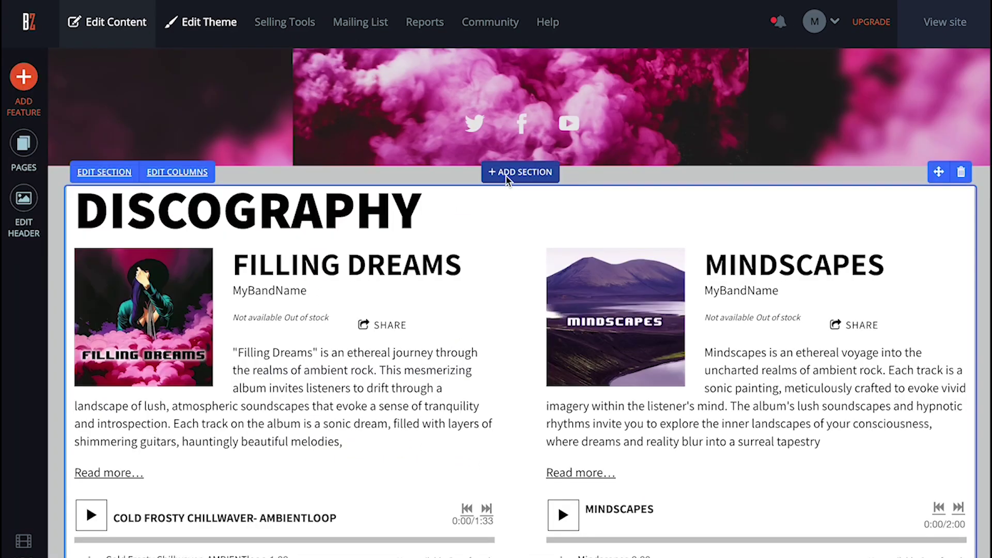
click(506, 176)
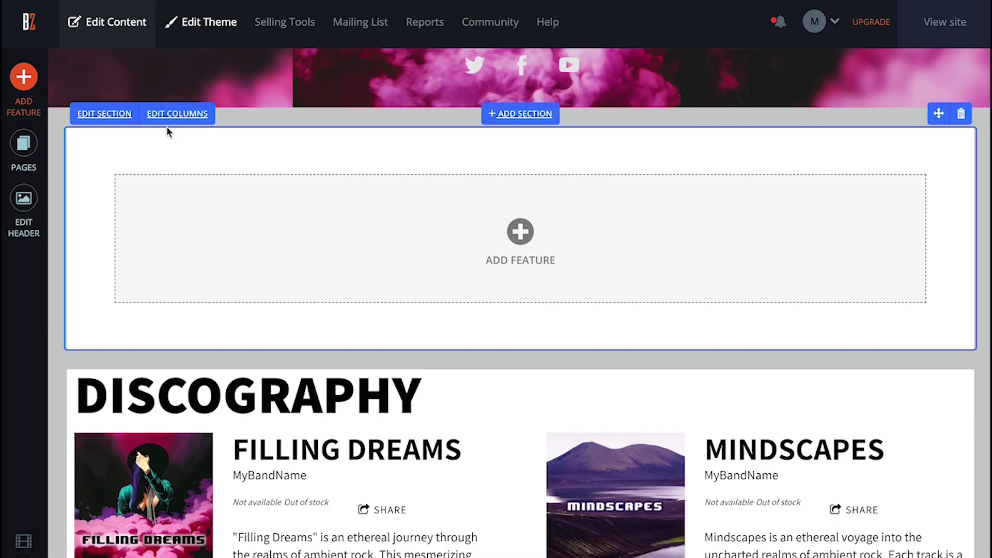
Split the new section into a main column and right sidebar with a links feature.
click(176, 115)
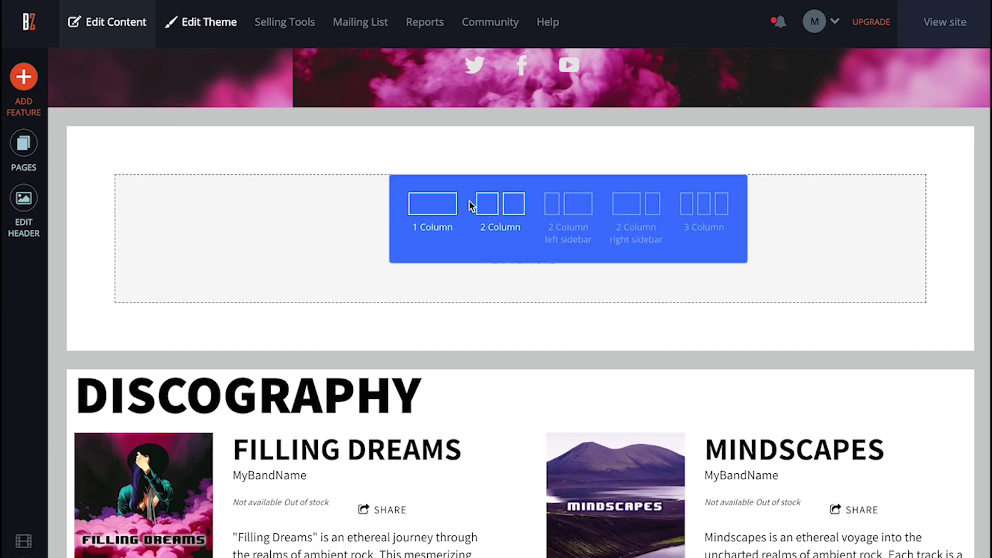
click(646, 209)
click(652, 210)
click(346, 484)
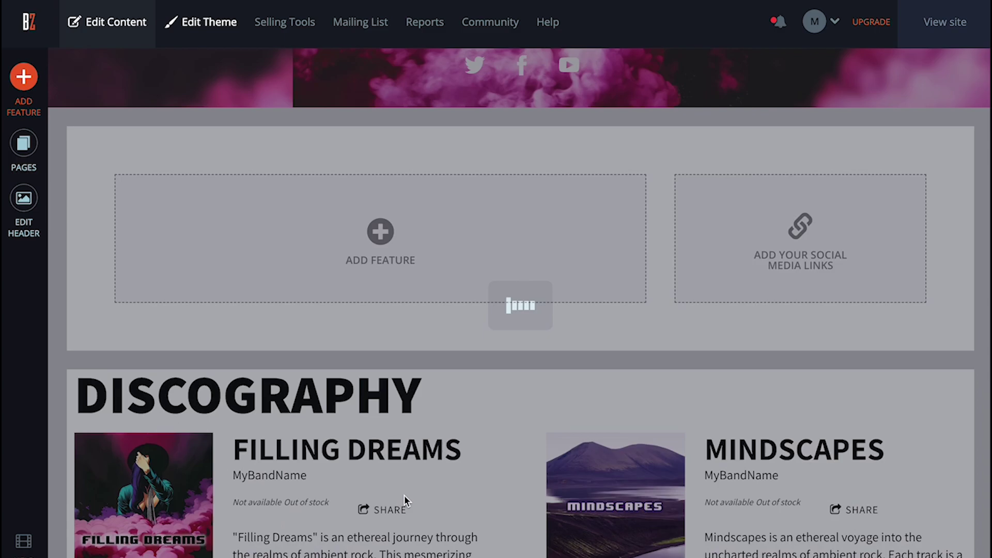
Add a Spotify link with a black 100px icon in the sidebar.
click(98, 123)
scroll(101, 133, down, 10)
click(105, 135)
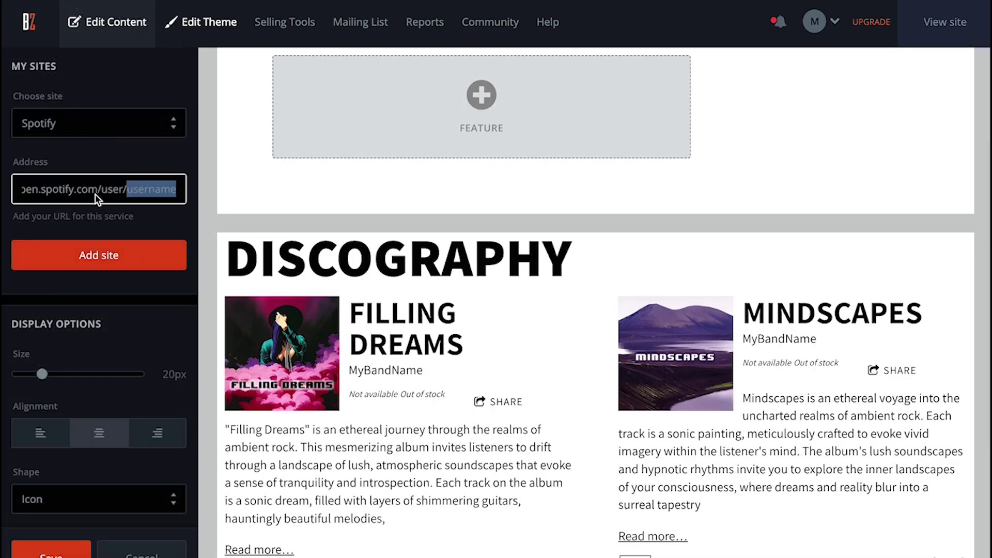
click(99, 255)
drag(41, 417, 138, 422)
scroll(104, 455, down, 3)
click(88, 494)
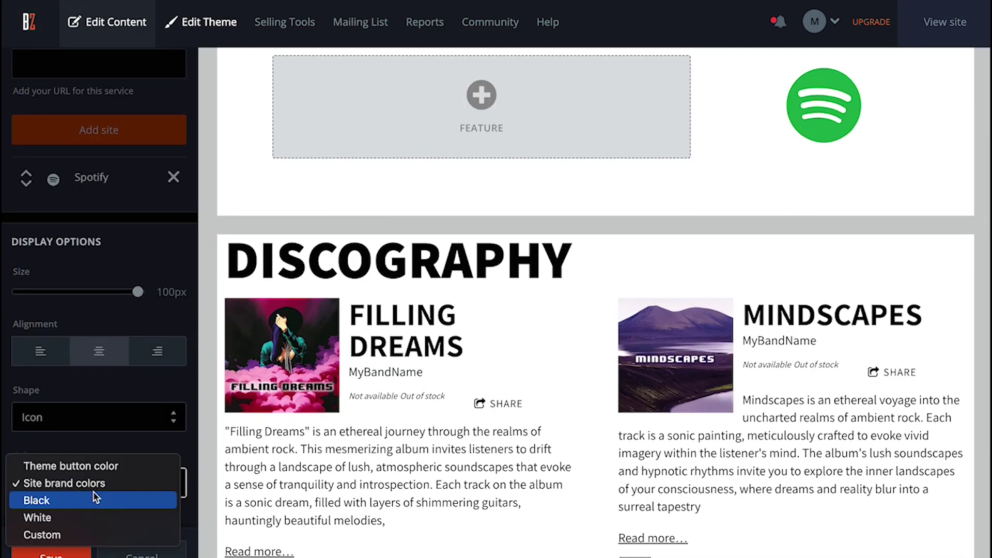
click(80, 467)
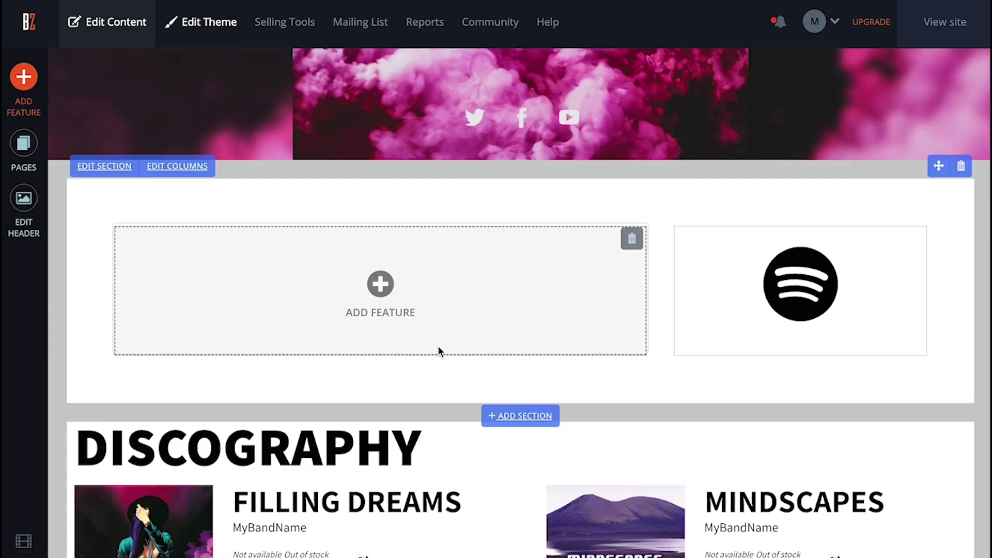
Add a 'Stream full tracks on Spotify' text block in the main column, styled Heading 1.
click(444, 320)
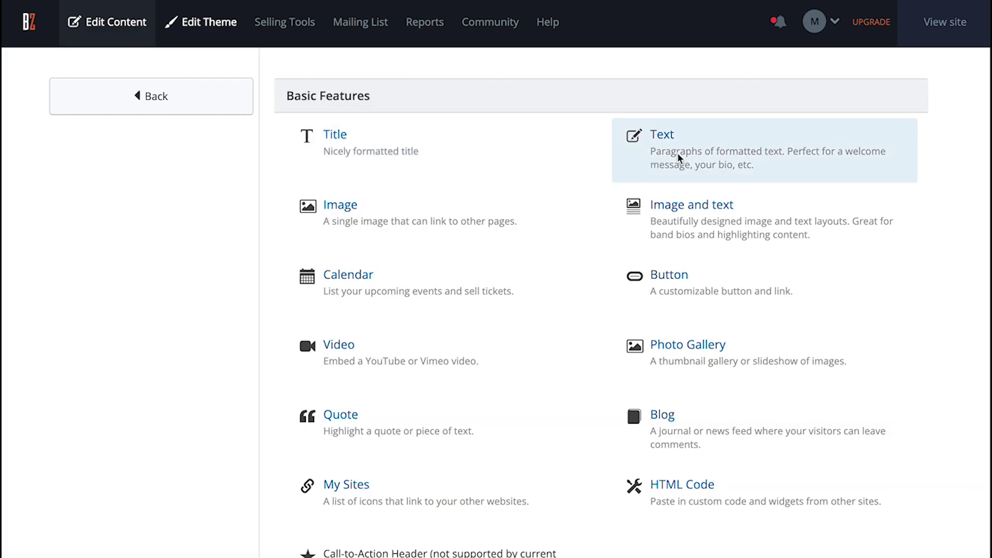
click(677, 152)
text(Stream full tracks on Spotify)
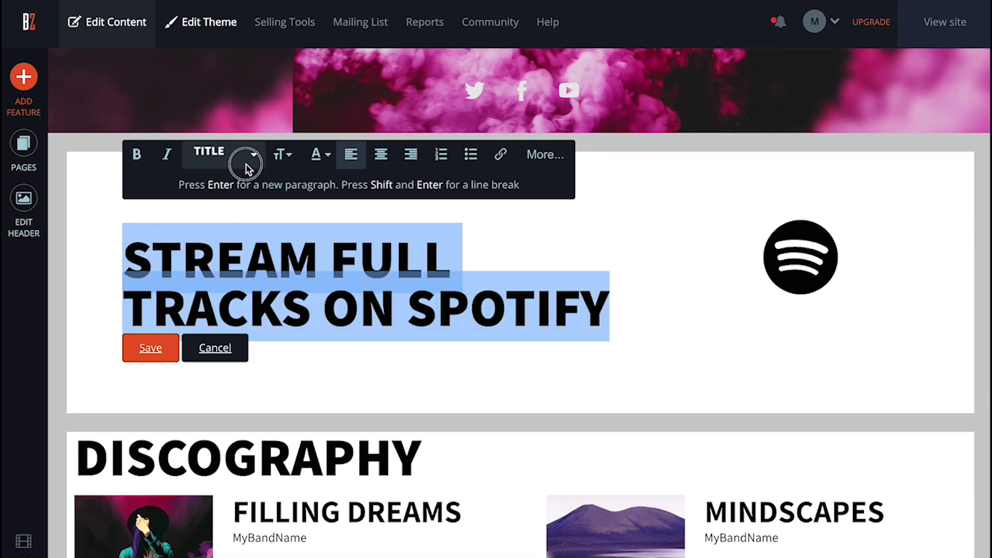
click(249, 155)
click(234, 235)
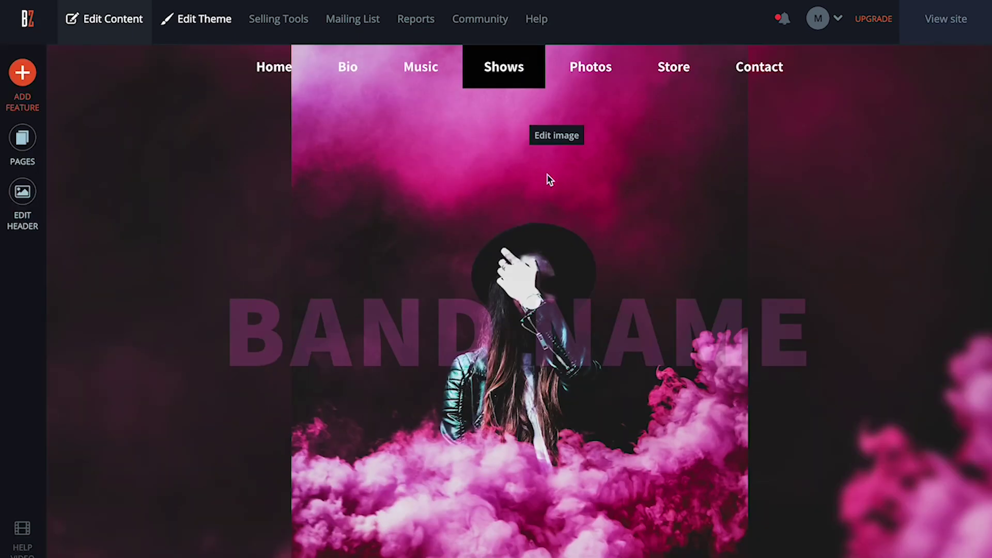
Open the Shows page's events calendar and start a new event.
scroll(586, 281, down, 5)
scroll(586, 281, down, 3)
click(543, 305)
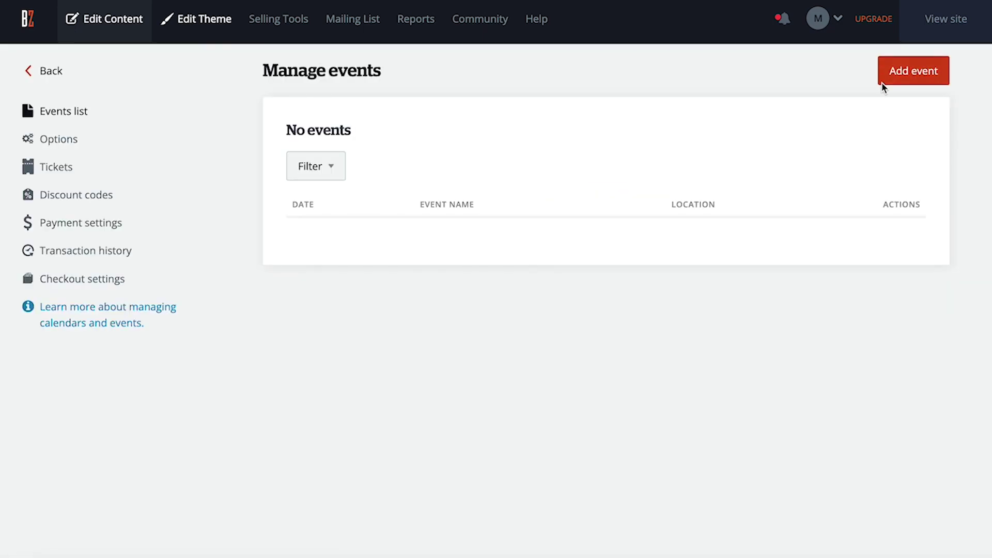
click(904, 77)
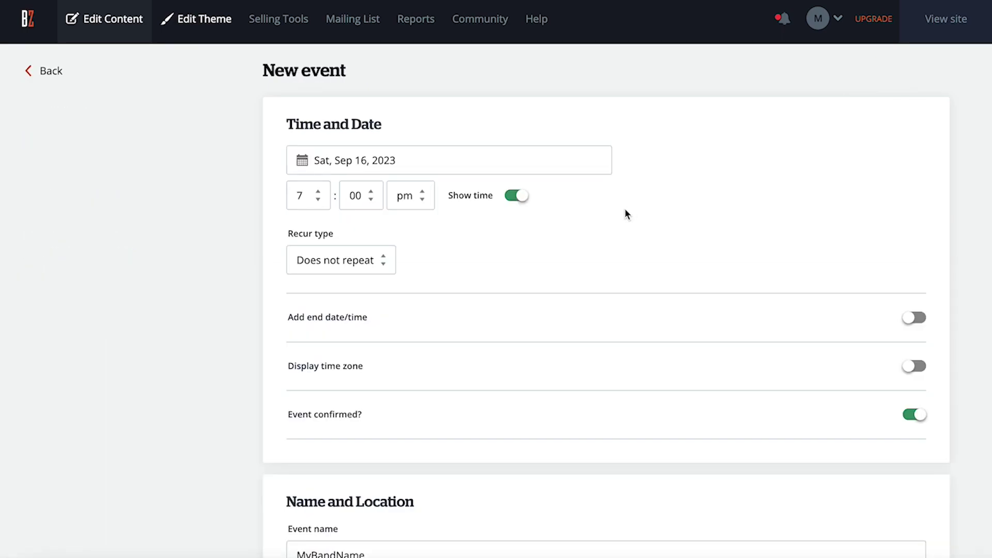
Date the event Sep 22, 2023 and begin entering Kansas City as the city.
scroll(624, 214, down, 1)
click(471, 144)
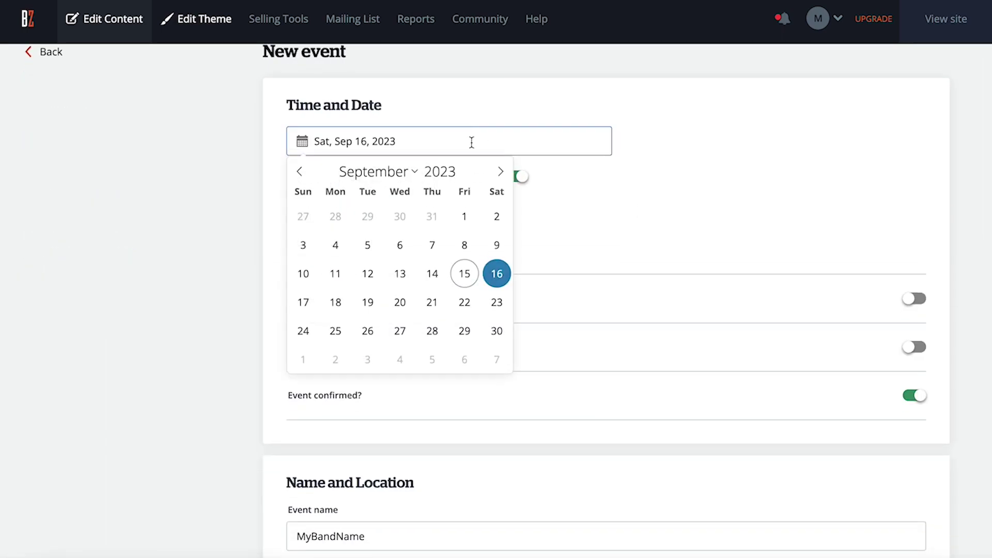
click(465, 305)
scroll(438, 251, down, 1)
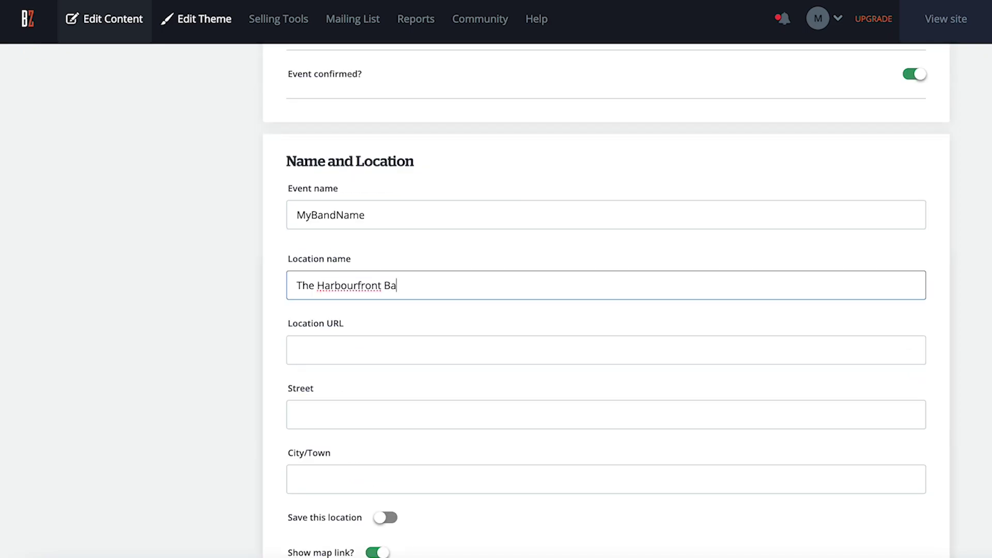
scroll(410, 324, down, 2)
key(Tab)
key(Tab)
key(Tab)
text(Kansa)
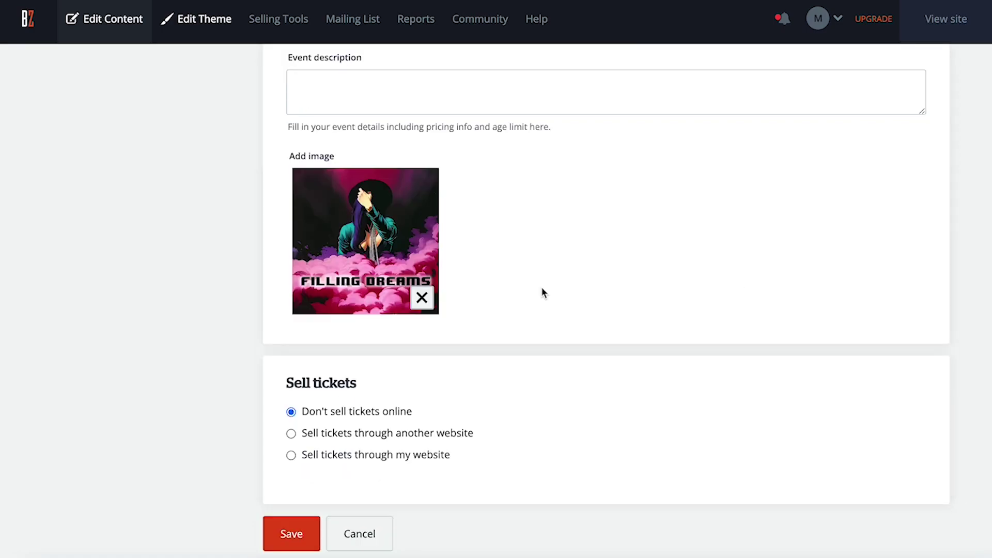
Sell the show's tickets through the site at a $10.00 price.
click(291, 455)
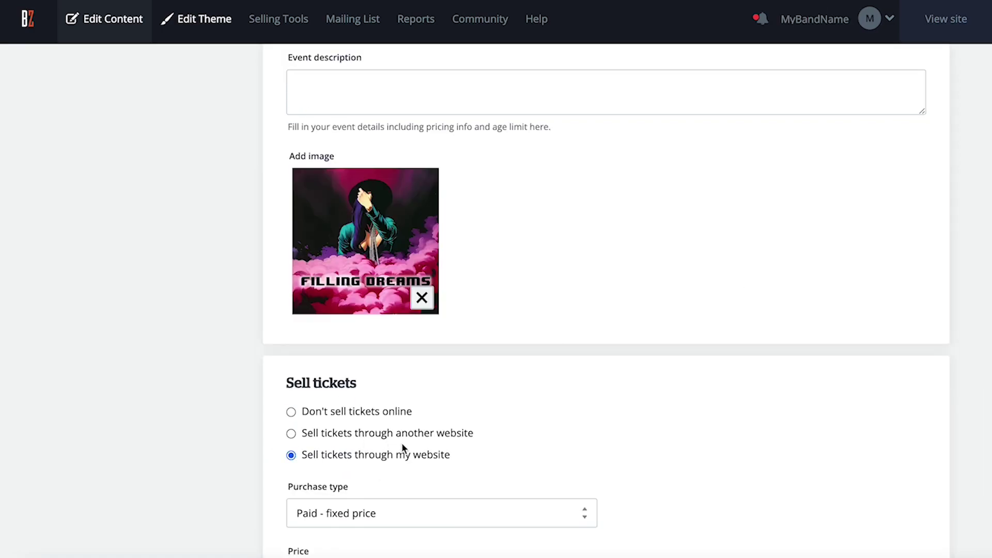
scroll(402, 443, down, 3)
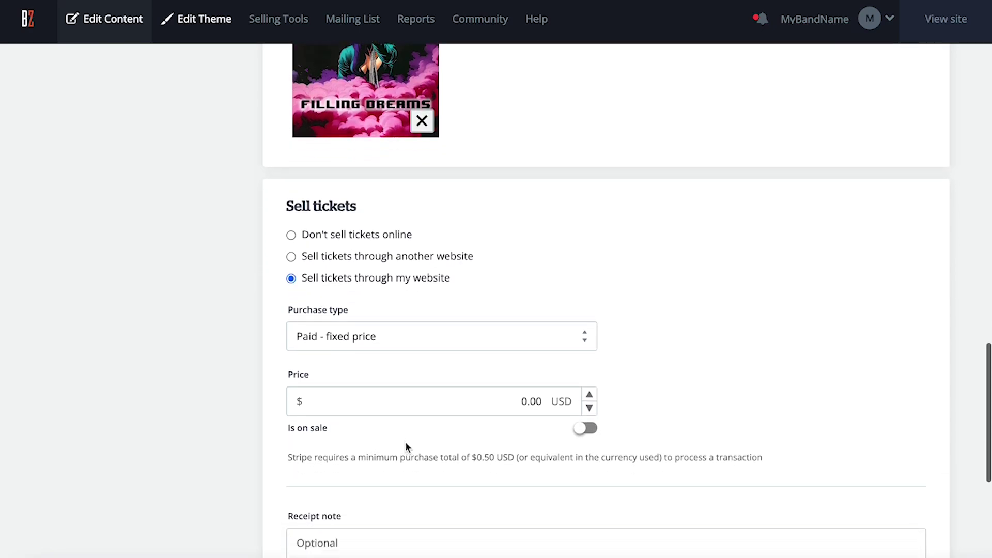
click(482, 402)
text(10)
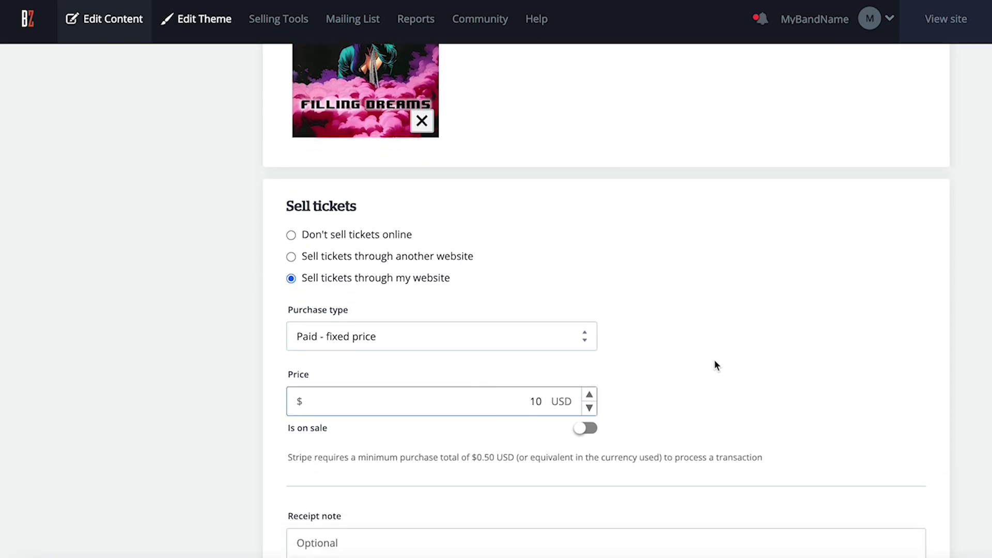
click(751, 364)
Track ticket inventory at 100, save the event and view its details.
scroll(666, 391, down, 6)
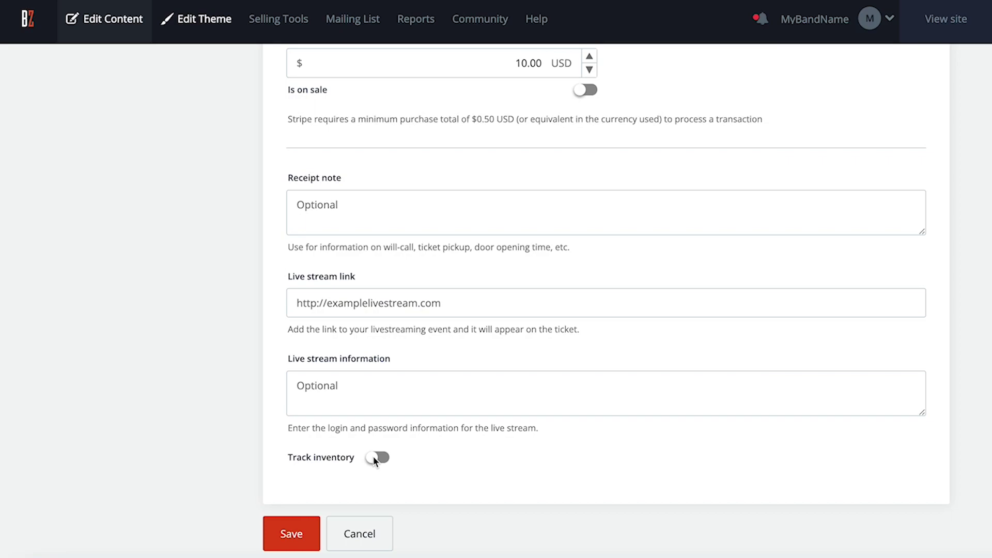
click(377, 457)
scroll(516, 460, down, 1)
click(571, 466)
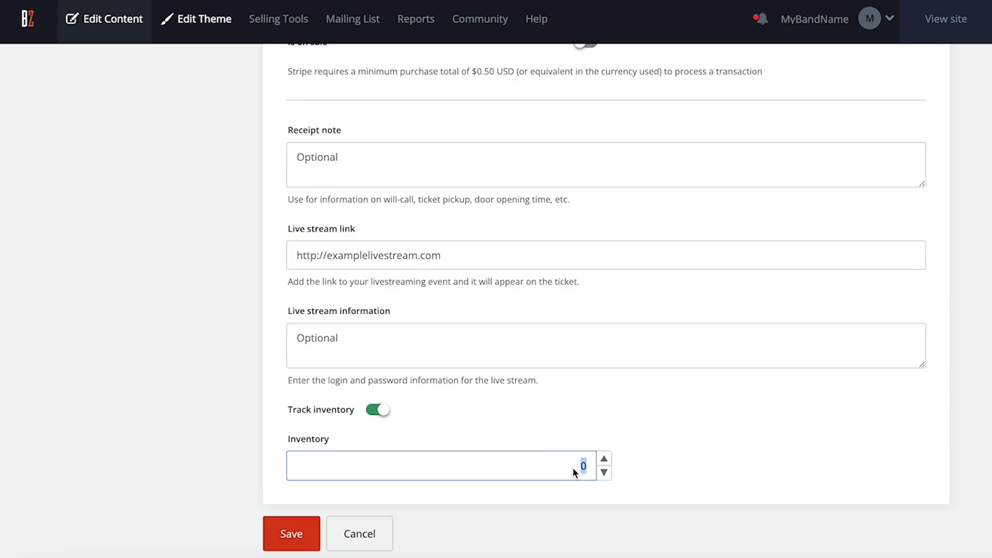
text(100)
click(595, 430)
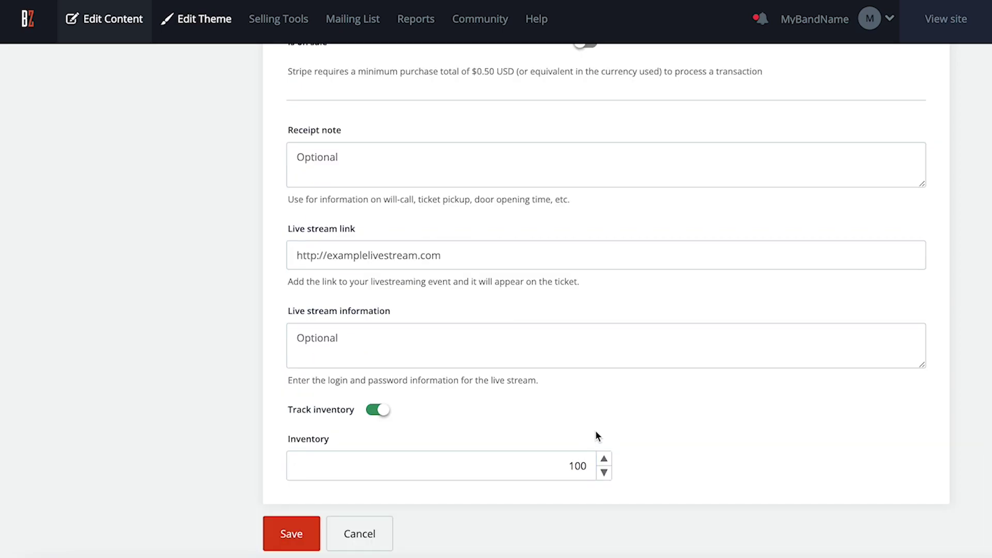
click(296, 535)
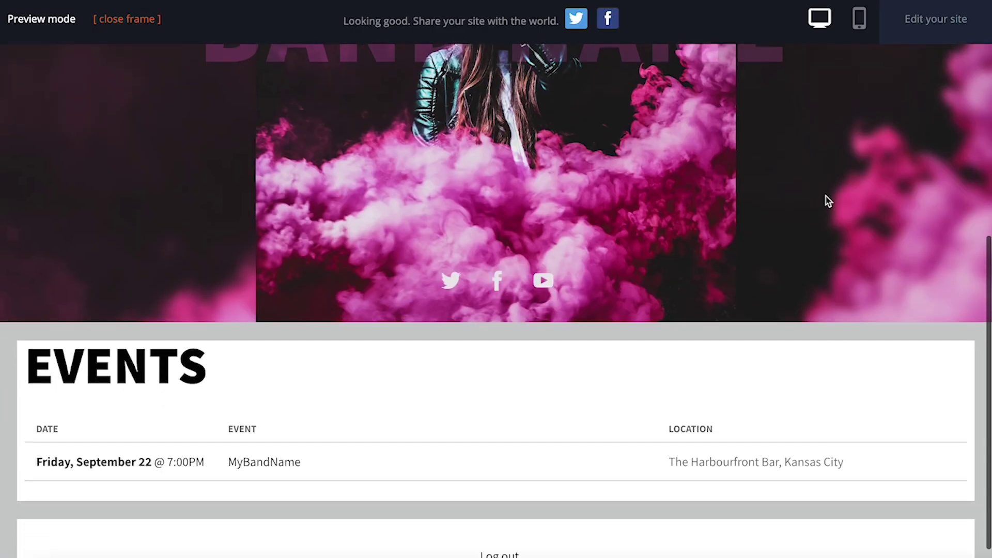
scroll(828, 200, down, 1)
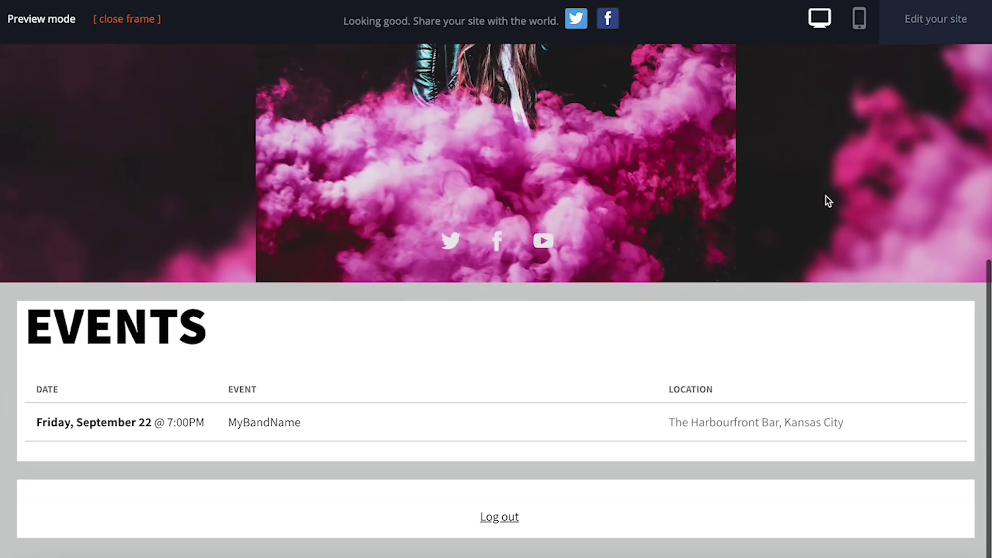
click(279, 422)
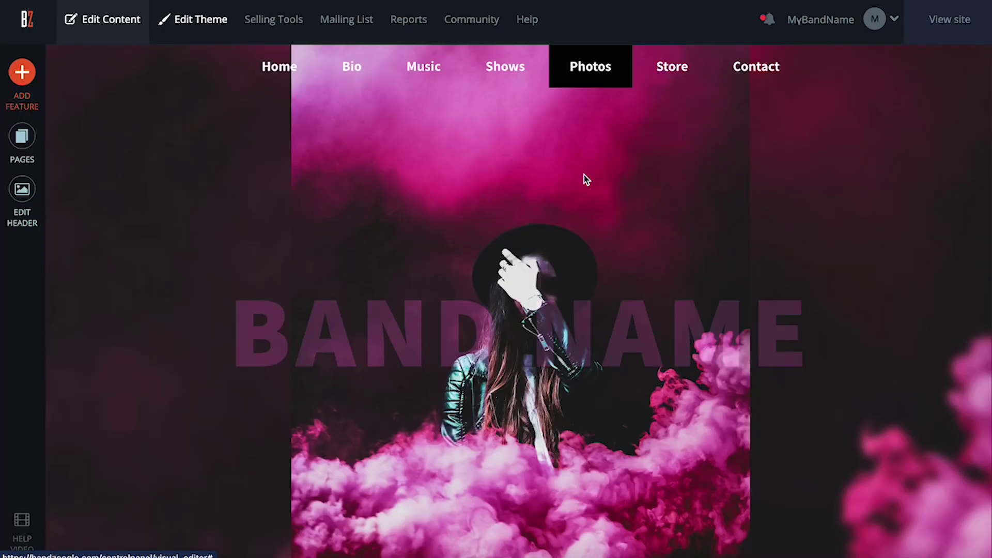
Rename the LIVE SHOTS section to LIVE.
scroll(586, 202, down, 6)
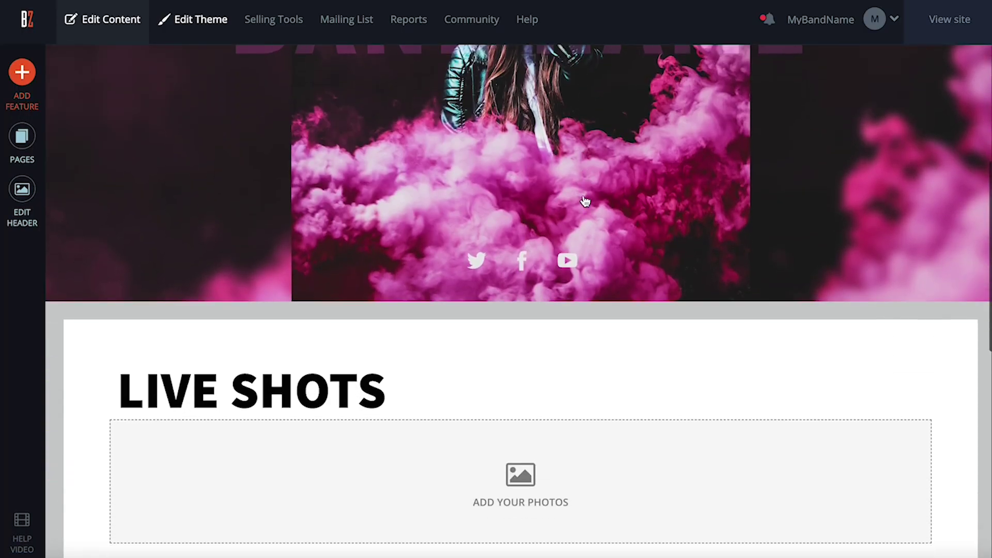
scroll(585, 201, down, 4)
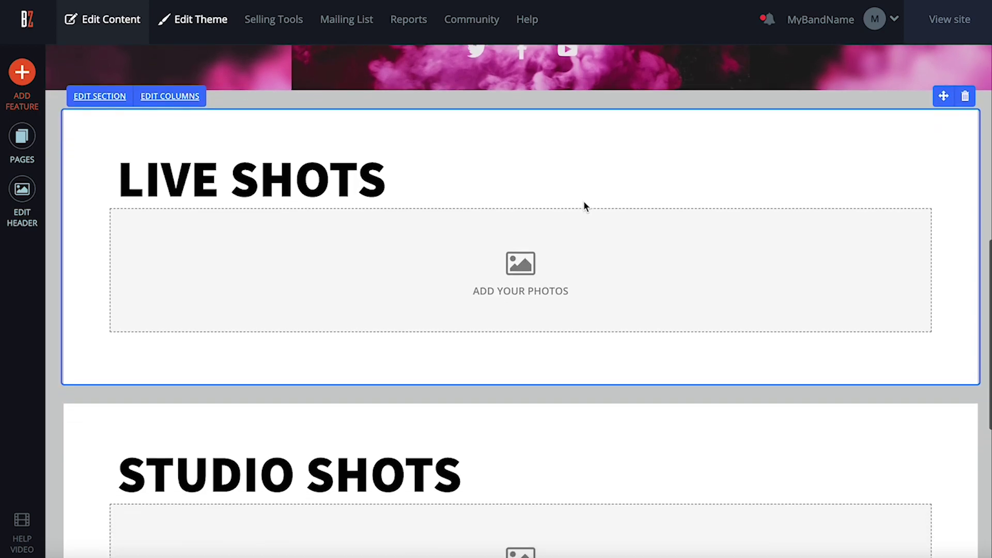
scroll(584, 206, down, 1)
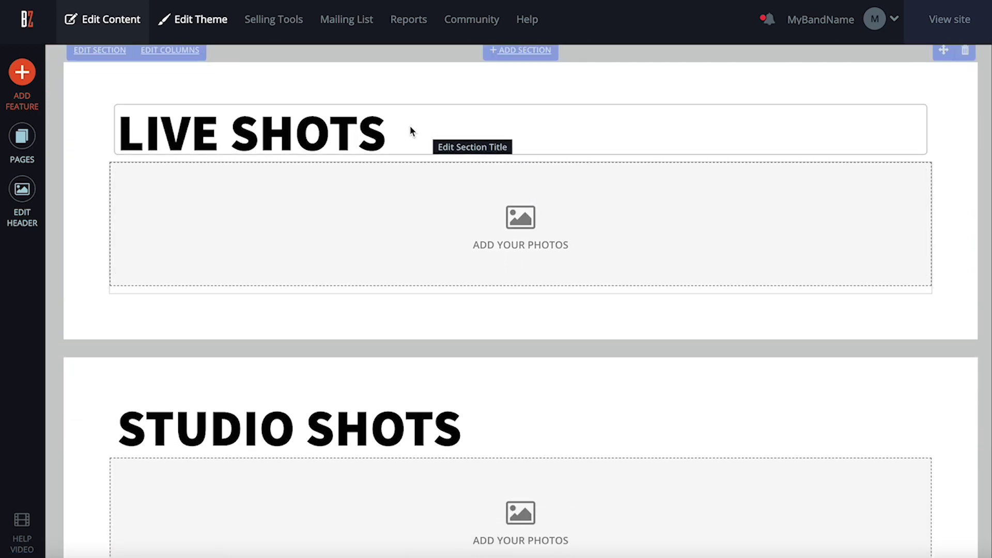
click(364, 137)
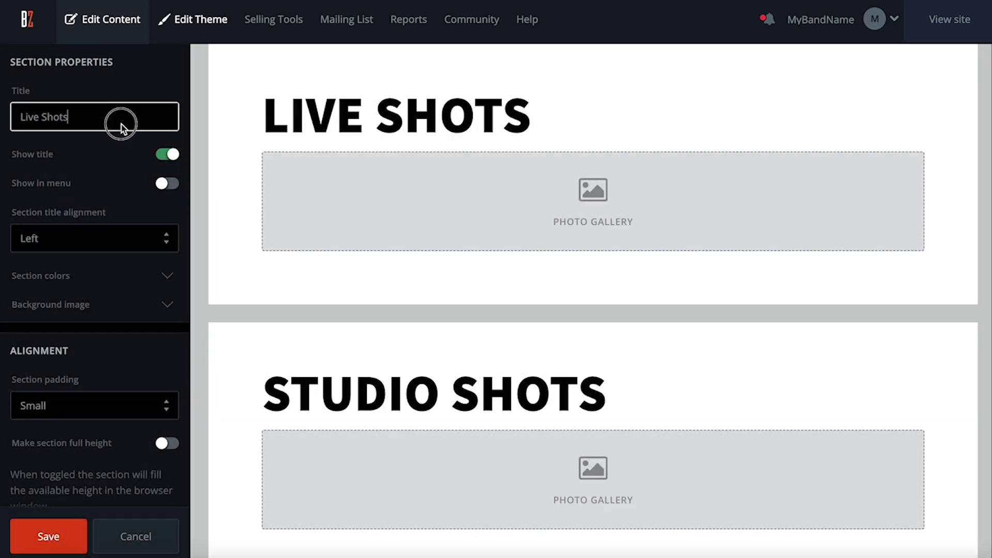
key(BackSpace)
key(BackSpace)
key(BackSpace)
key(BackSpace)
key(BackSpace)
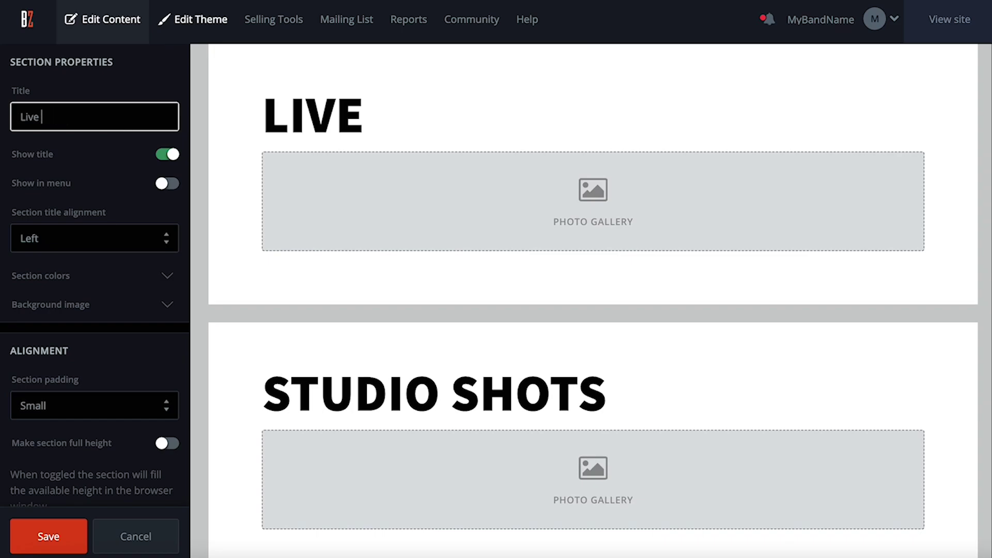
click(81, 537)
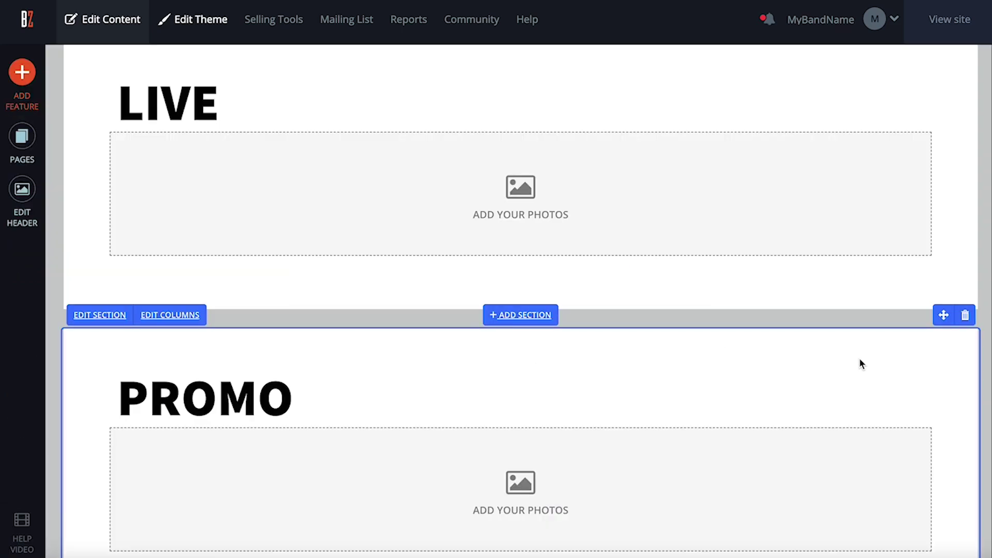
Remove the PROMO section from the Photos page.
scroll(860, 364, down, 2)
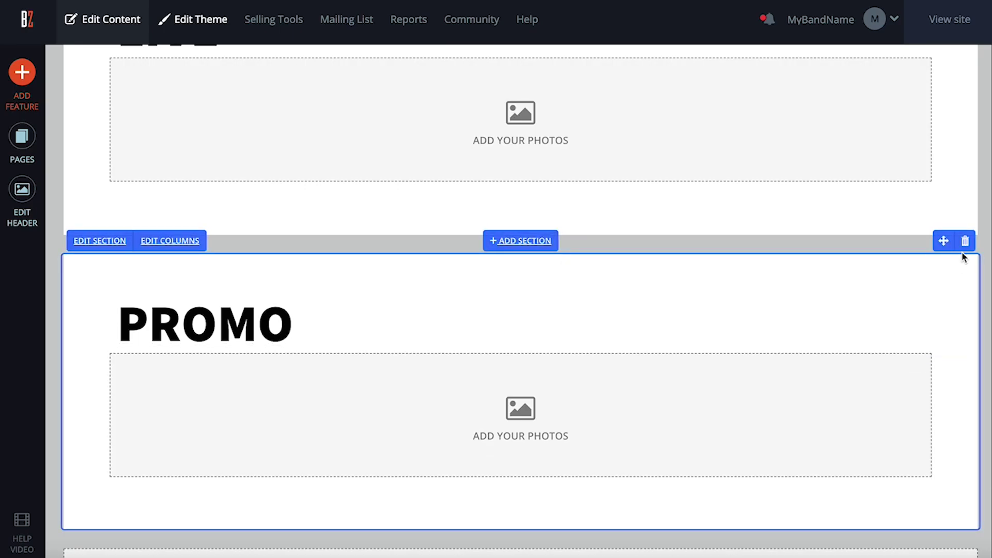
click(964, 241)
click(502, 312)
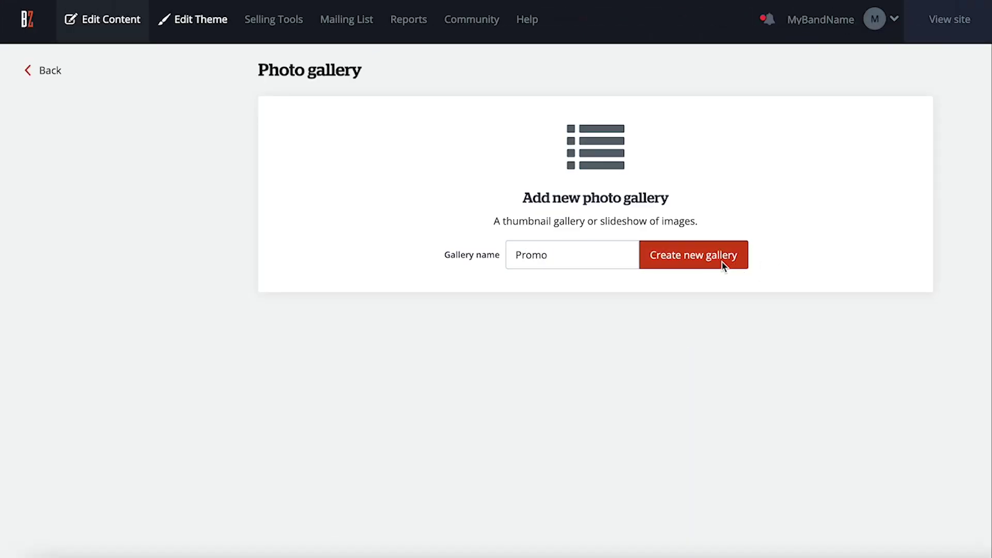
Create the Promo gallery and add four photos to it.
click(723, 265)
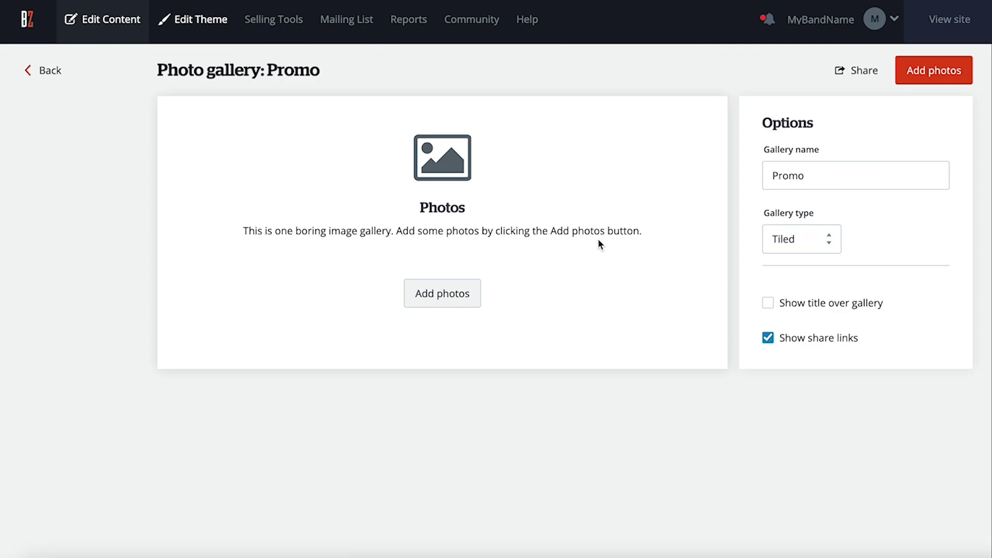
click(447, 293)
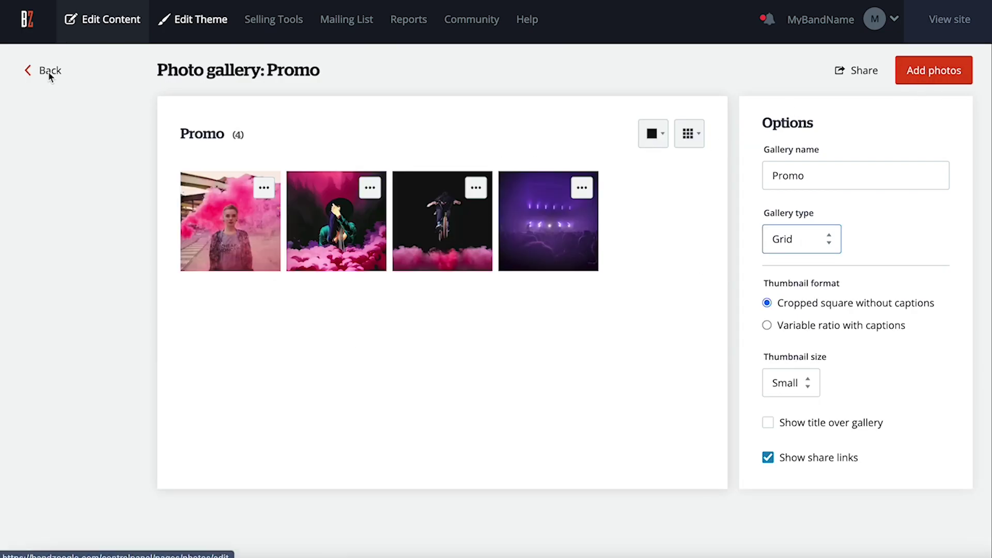
click(48, 71)
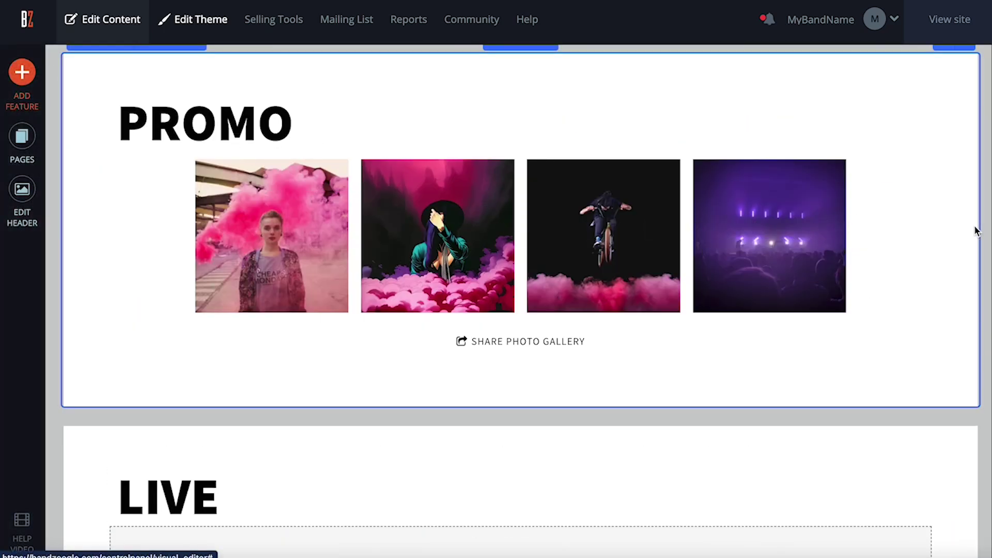
Switch the Promo gallery's type to Tiled.
click(800, 238)
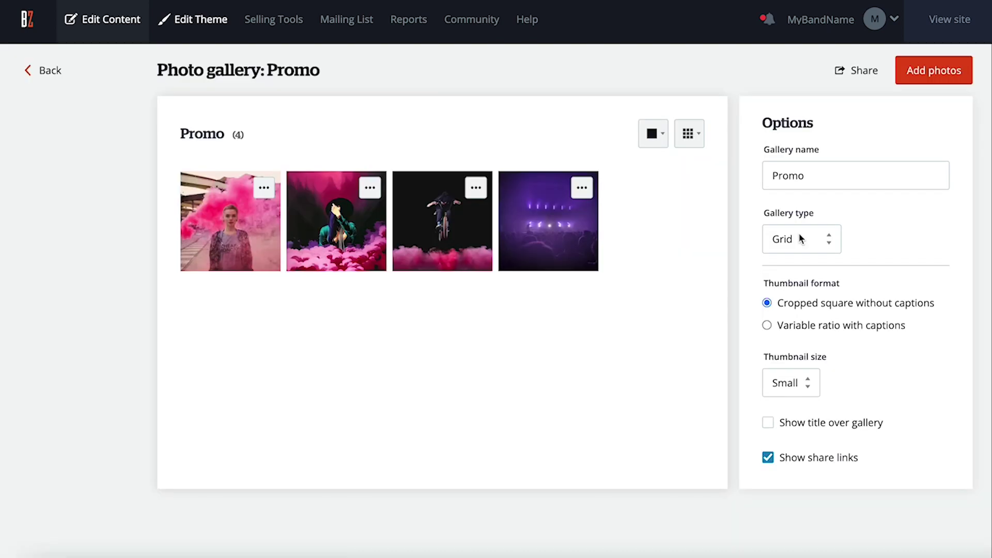
click(820, 235)
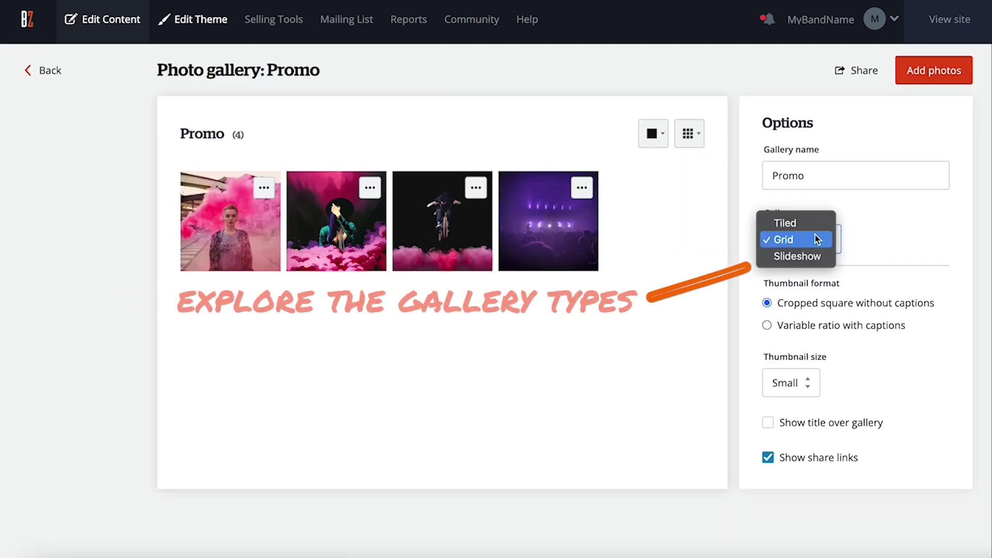
click(815, 229)
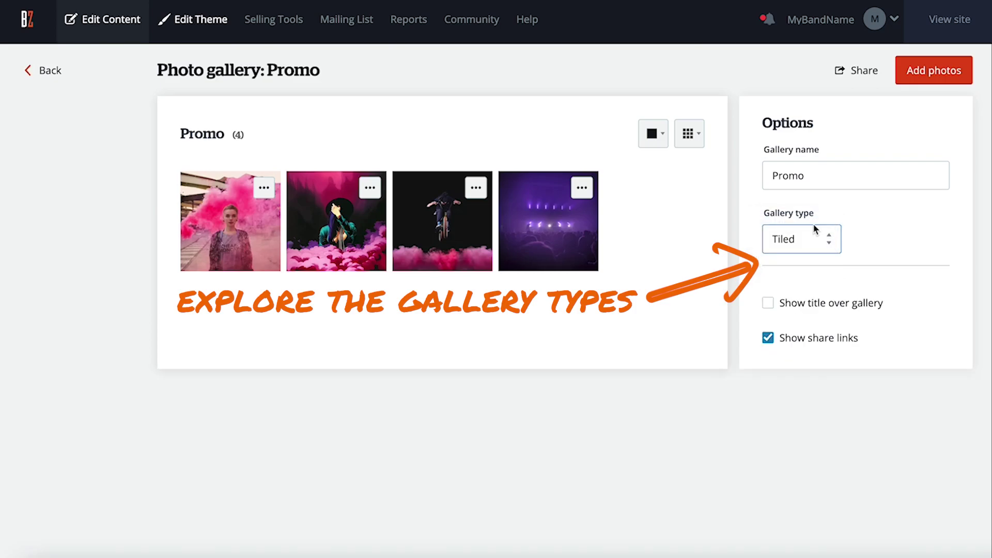
click(49, 72)
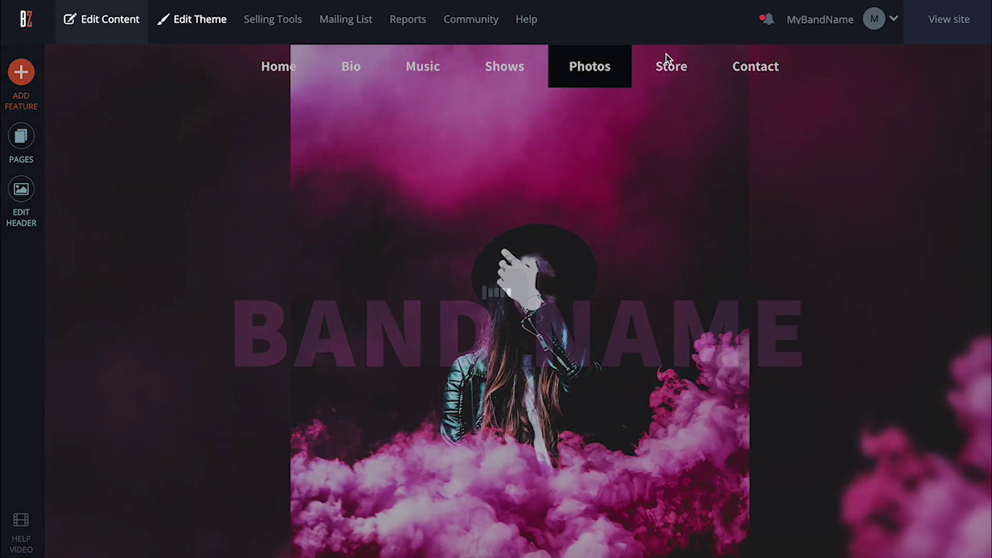
Delete the Digital Albums section from the Store page.
click(666, 58)
scroll(715, 342, down, 5)
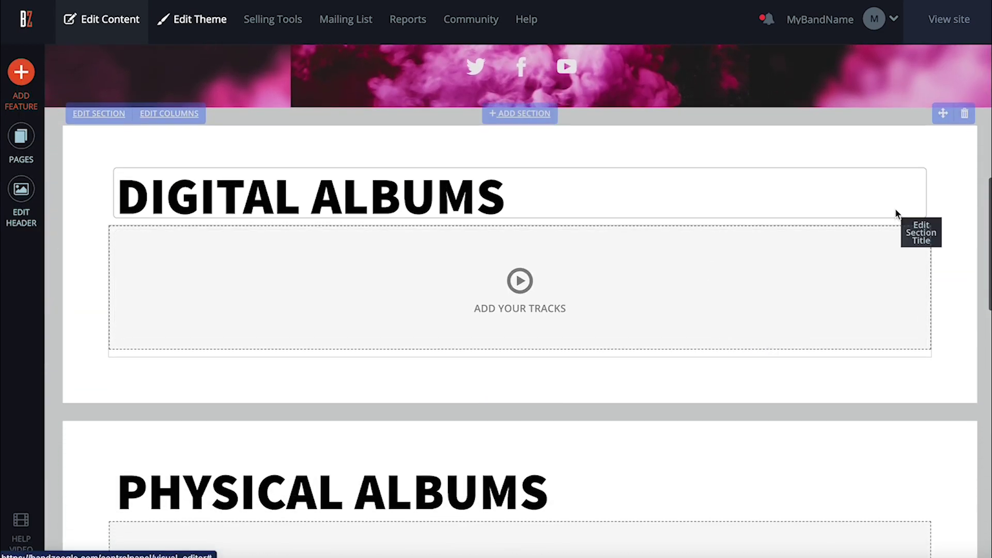
click(966, 114)
click(463, 315)
scroll(499, 325, down, 1)
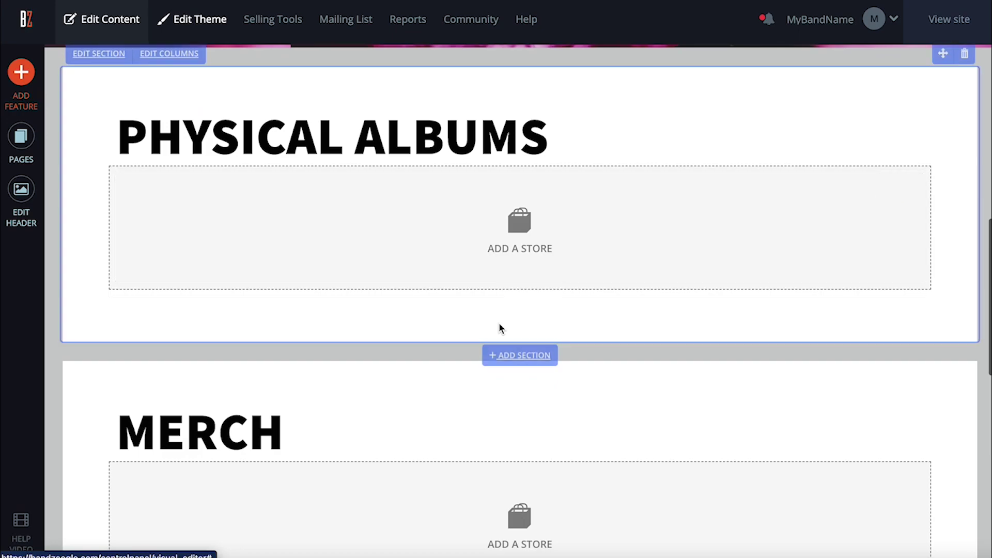
Add a Filling Dreams vinyl product to the Physical Albums store.
click(489, 233)
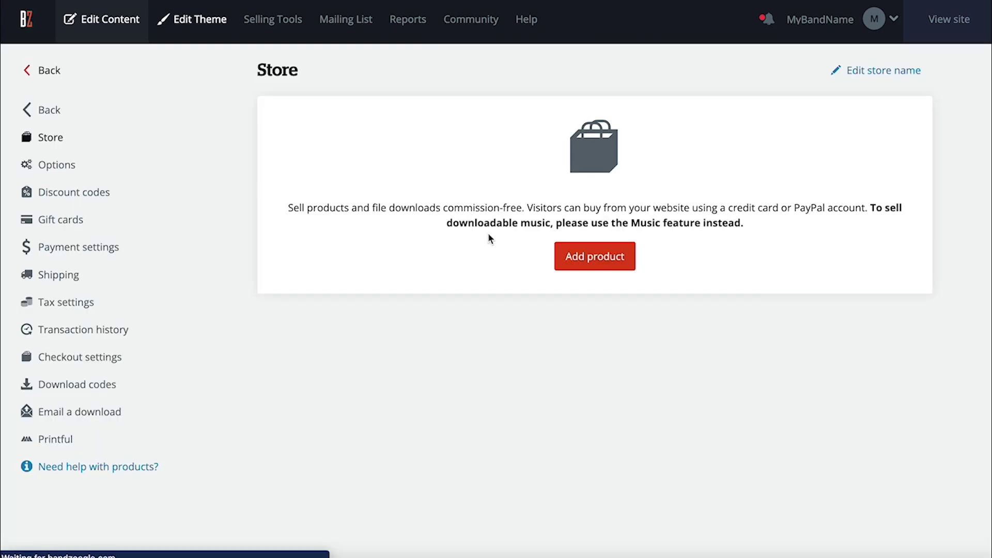
click(581, 259)
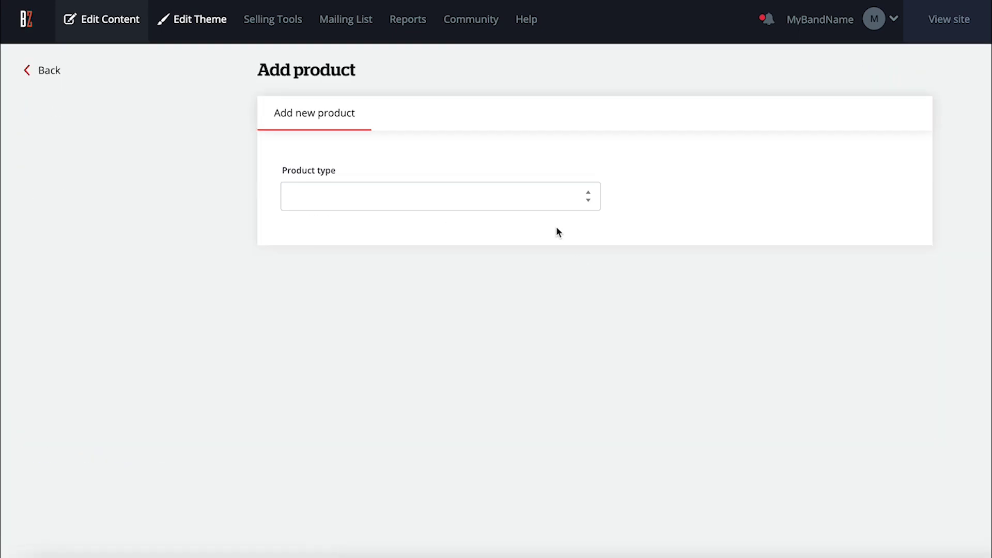
click(549, 195)
click(512, 231)
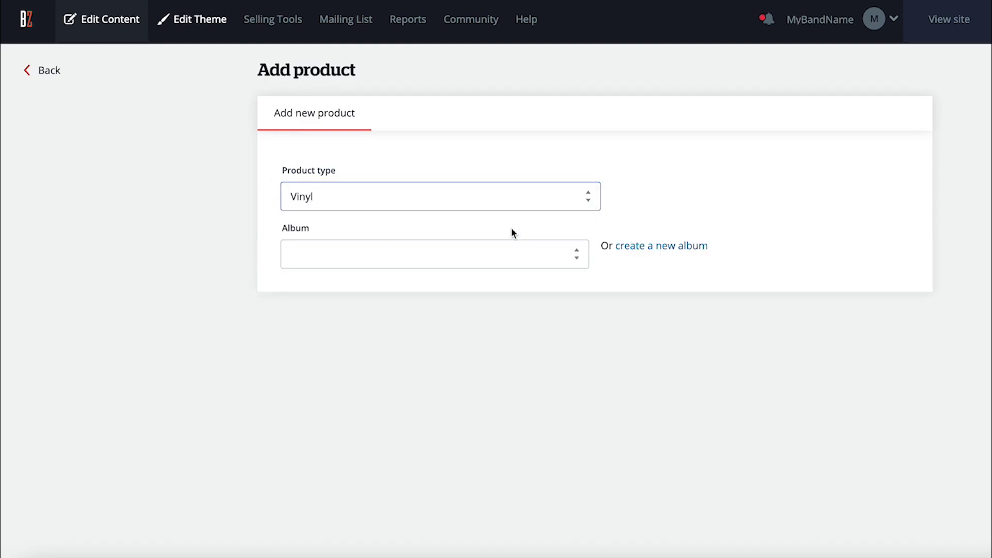
click(488, 251)
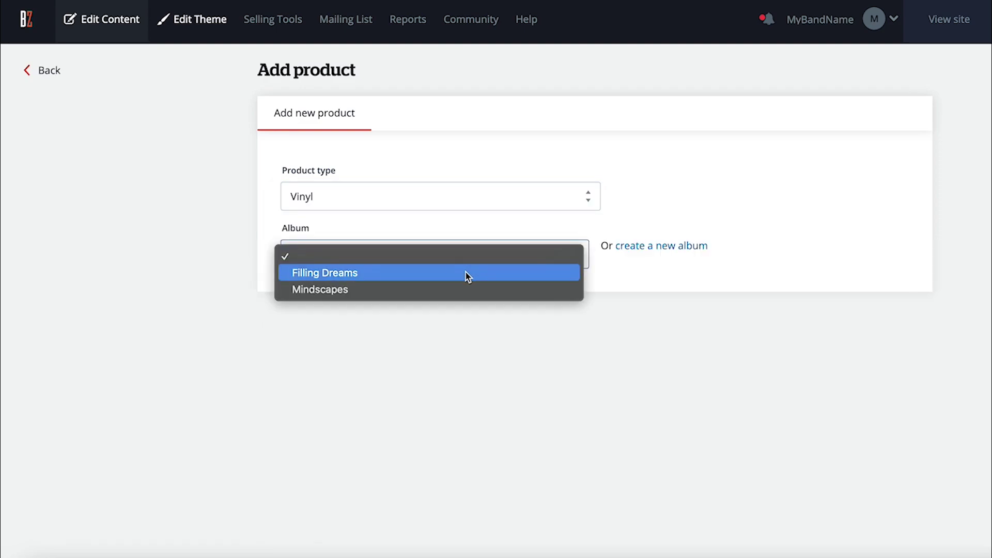
click(468, 273)
scroll(450, 345, down, 2)
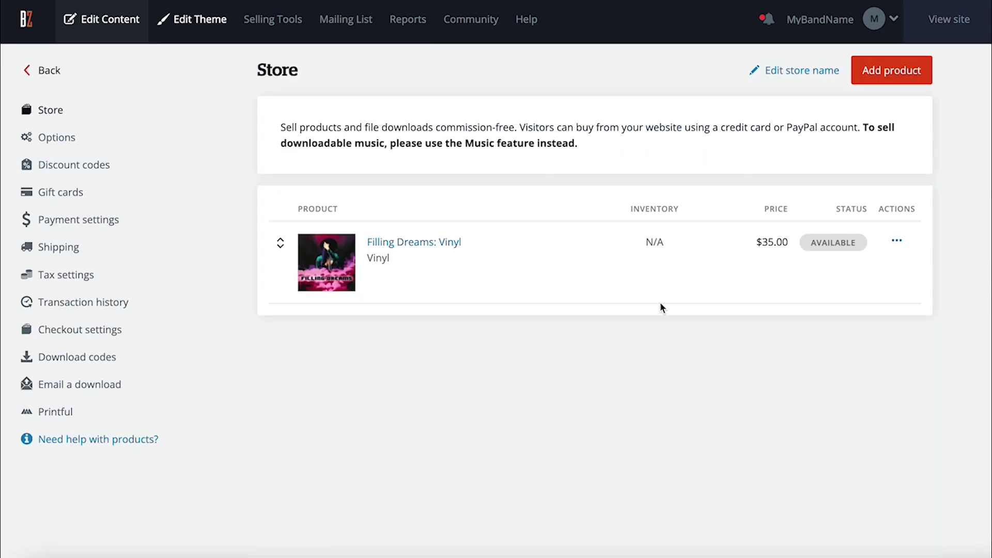
Add a Mindscapes vinyl product and edit its price to $35.
click(878, 73)
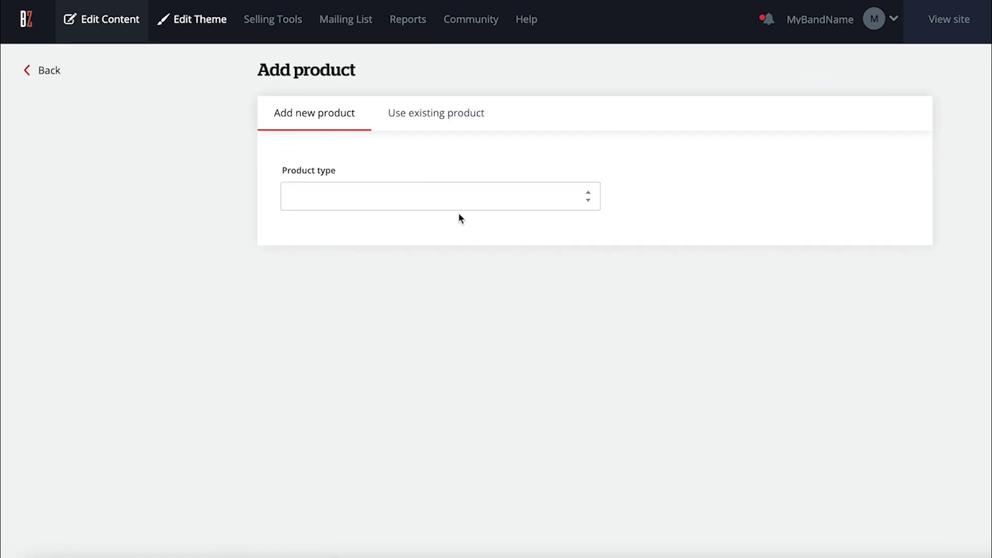
click(458, 198)
click(429, 234)
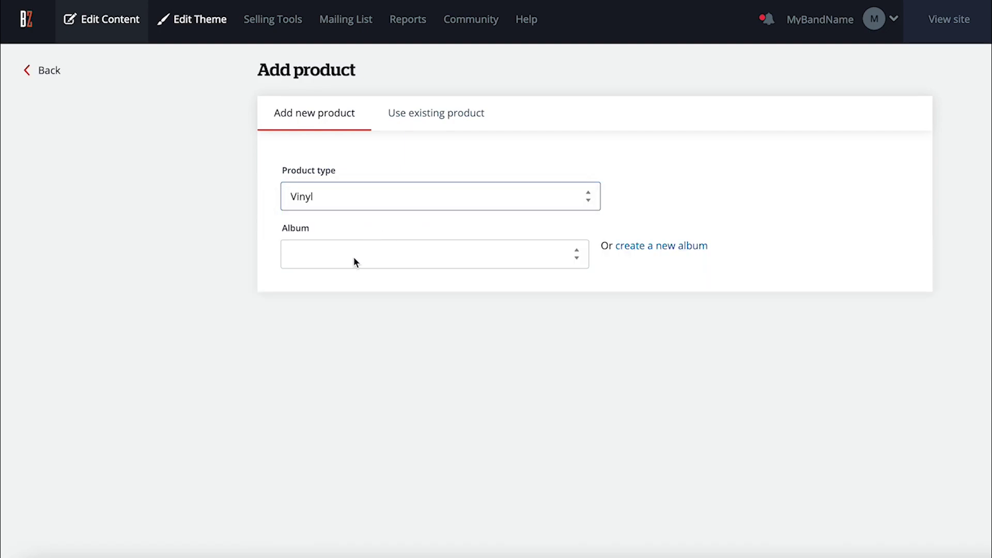
click(353, 256)
click(344, 290)
scroll(518, 284, down, 10)
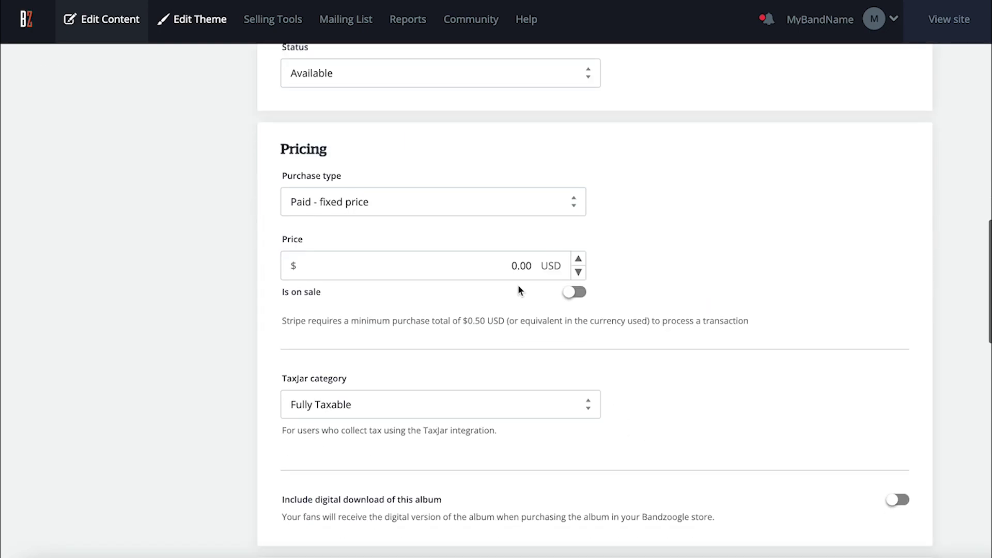
click(516, 271)
key(BackSpace)
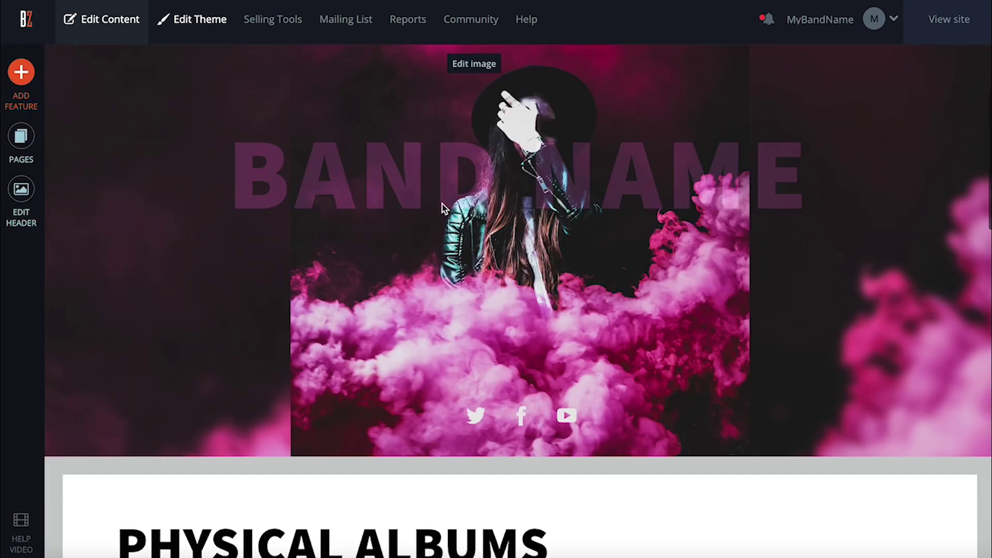
scroll(442, 204, down, 5)
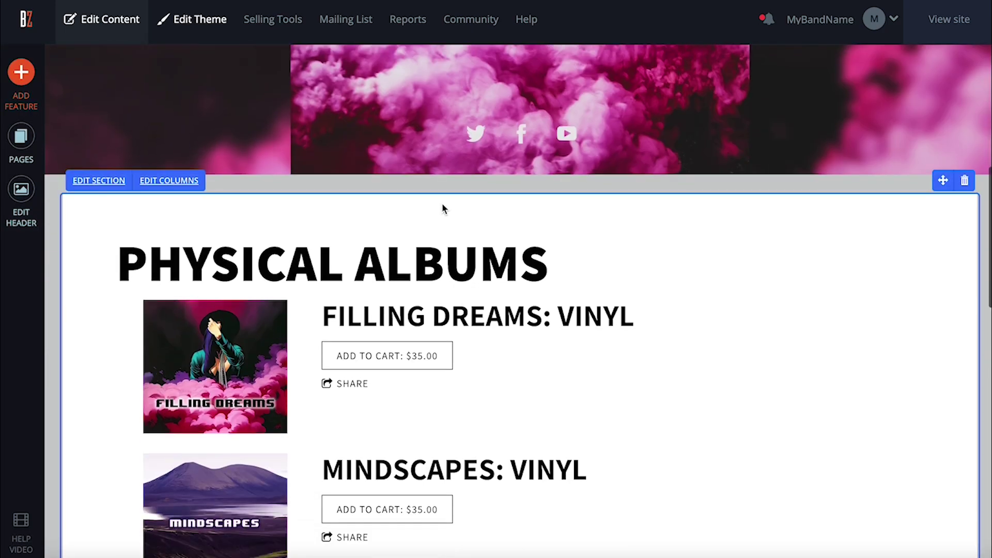
scroll(443, 209, down, 2)
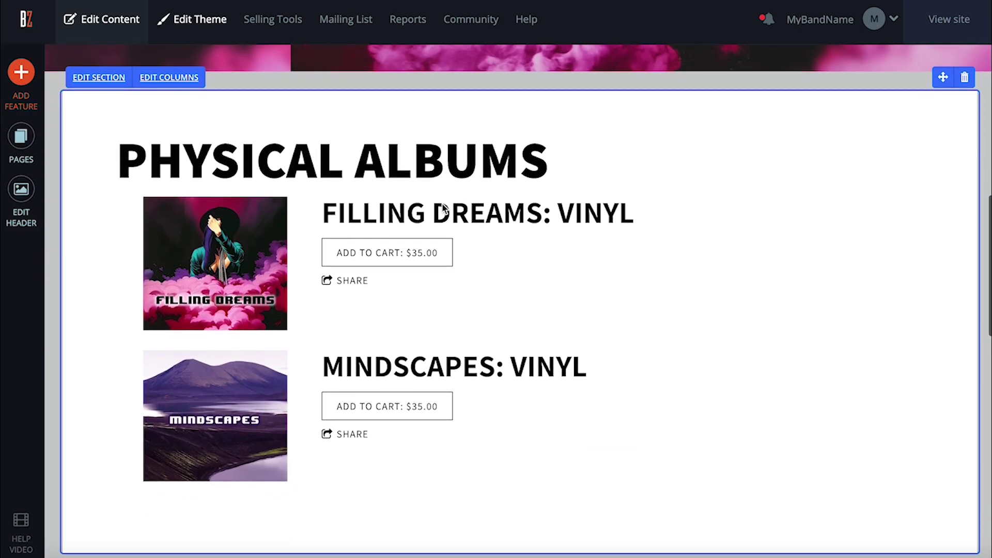
Open the empty Merch store's settings and view its Printful options.
scroll(723, 320, down, 10)
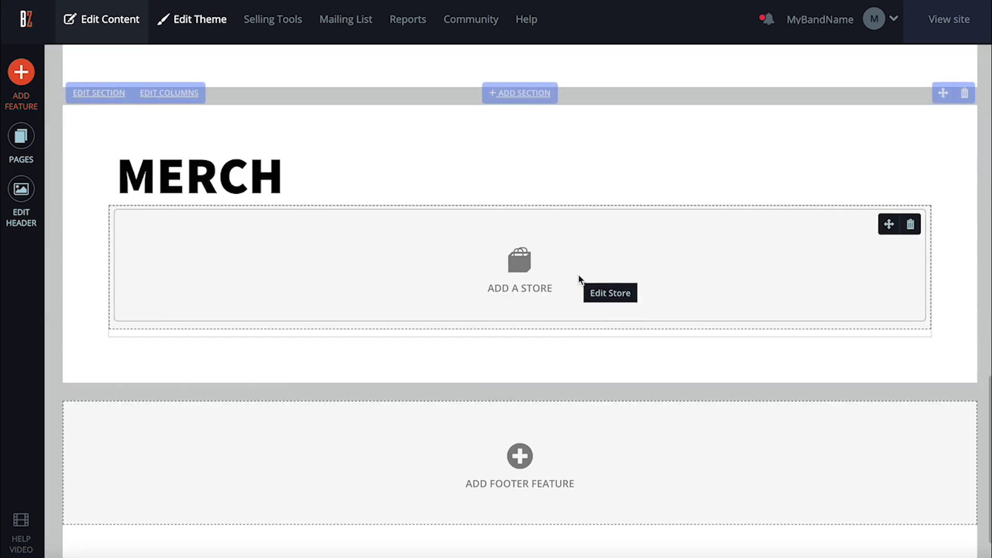
click(579, 278)
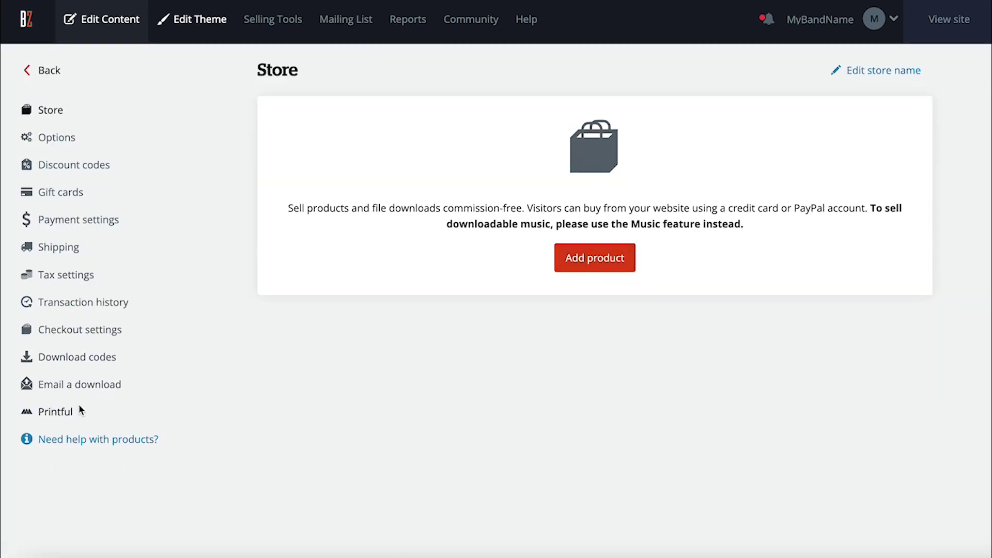
click(65, 418)
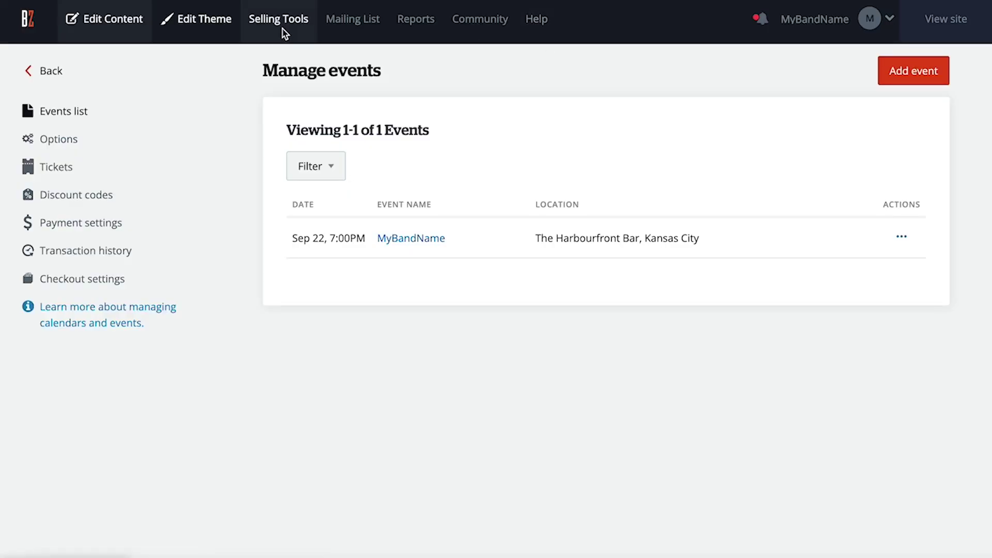
Connect a PayPal account from the store's Payment settings, accepting PayPal's cookie notice.
click(283, 23)
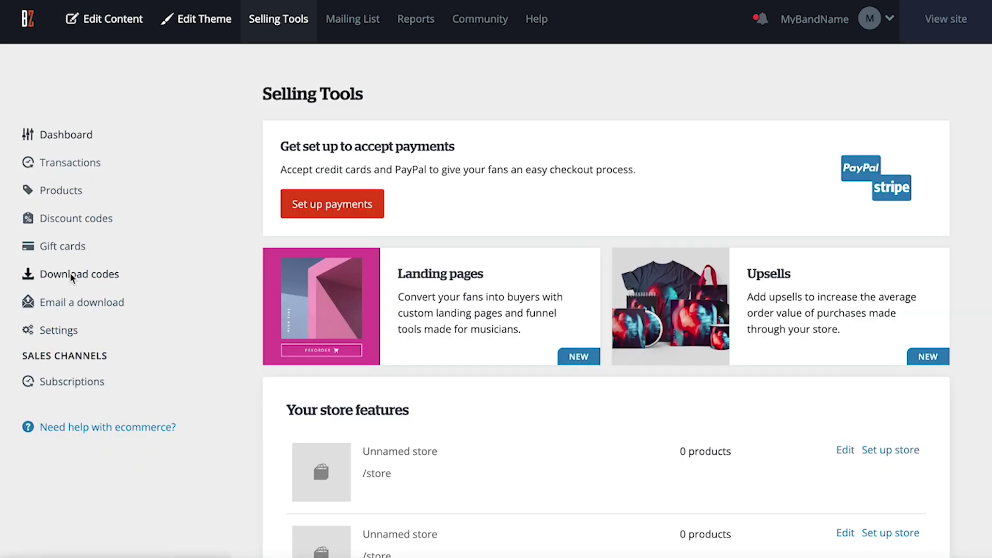
click(63, 332)
click(67, 361)
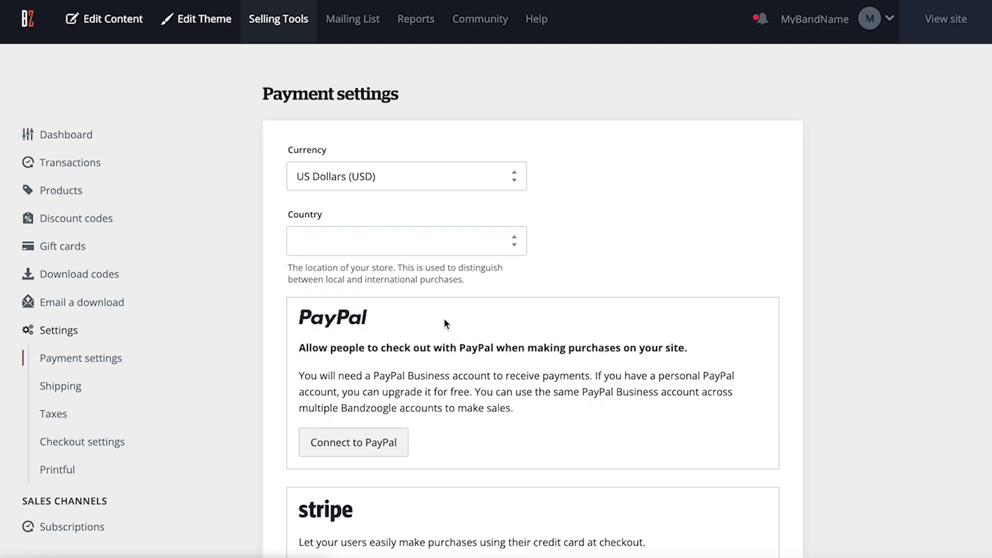
scroll(444, 321, down, 3)
click(365, 299)
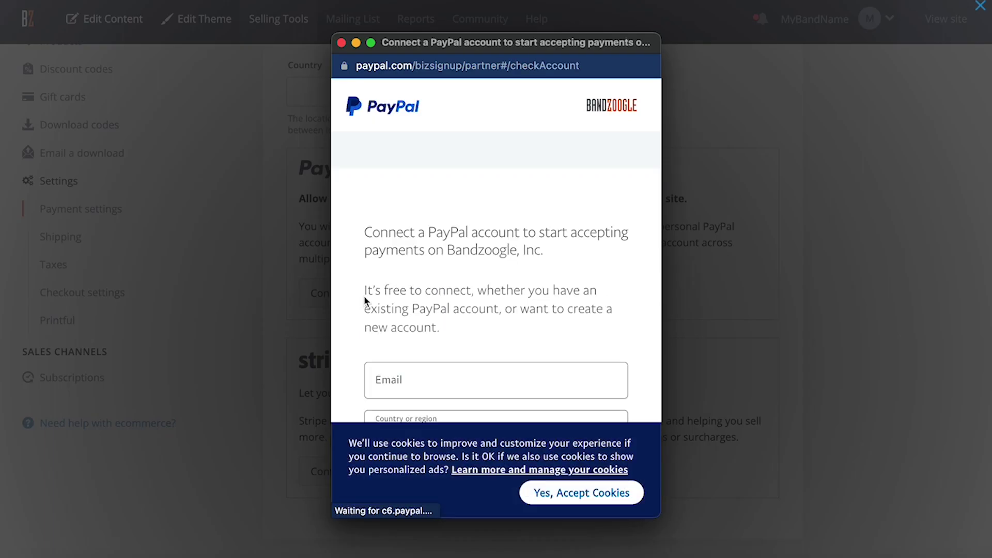
scroll(448, 276, down, 5)
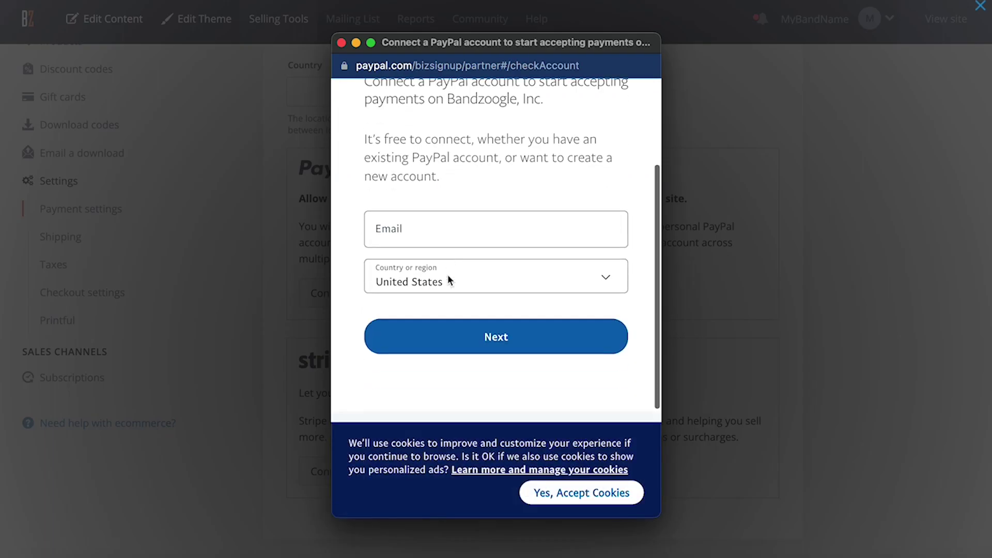
scroll(457, 287, down, 3)
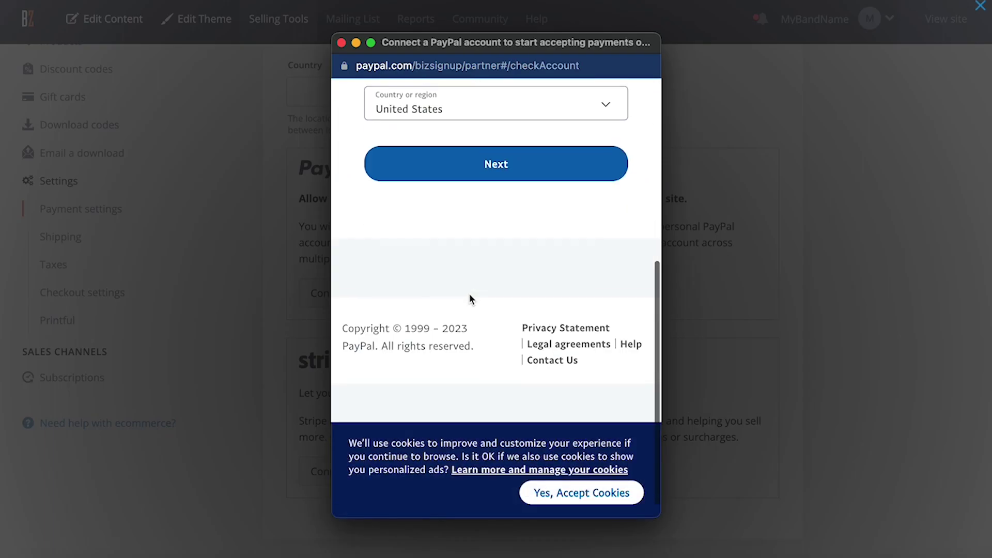
click(604, 492)
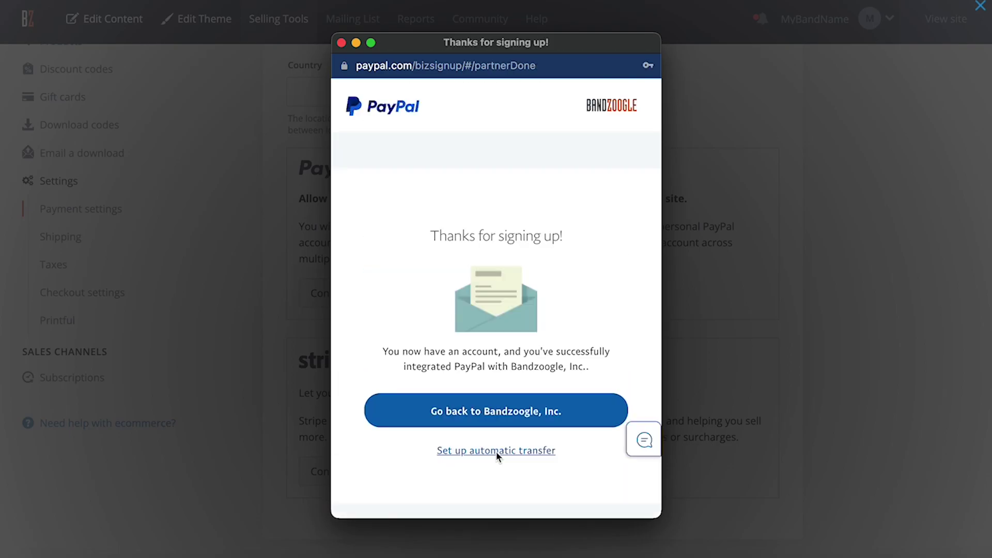
click(499, 413)
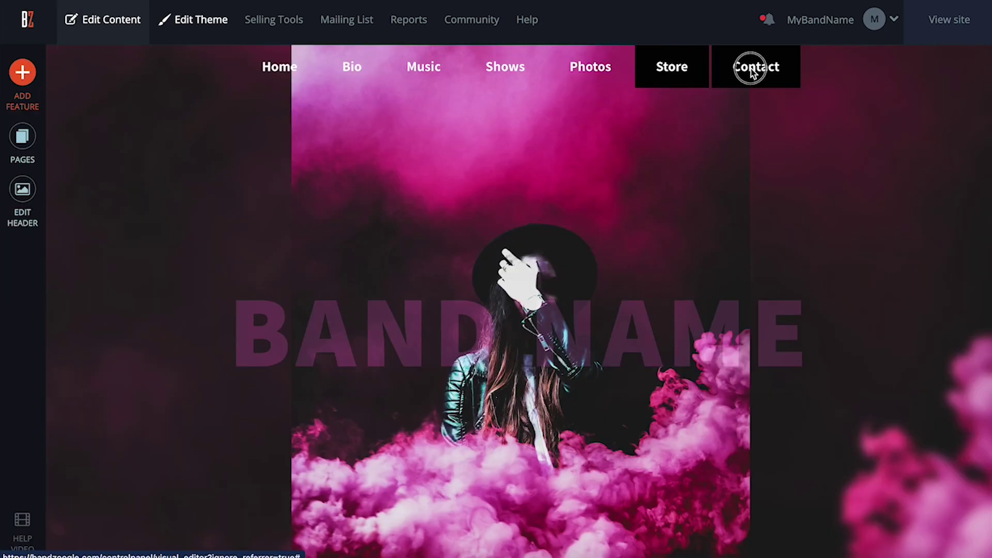
Create a new custom form named 'Contact us' on the Contact page.
click(752, 67)
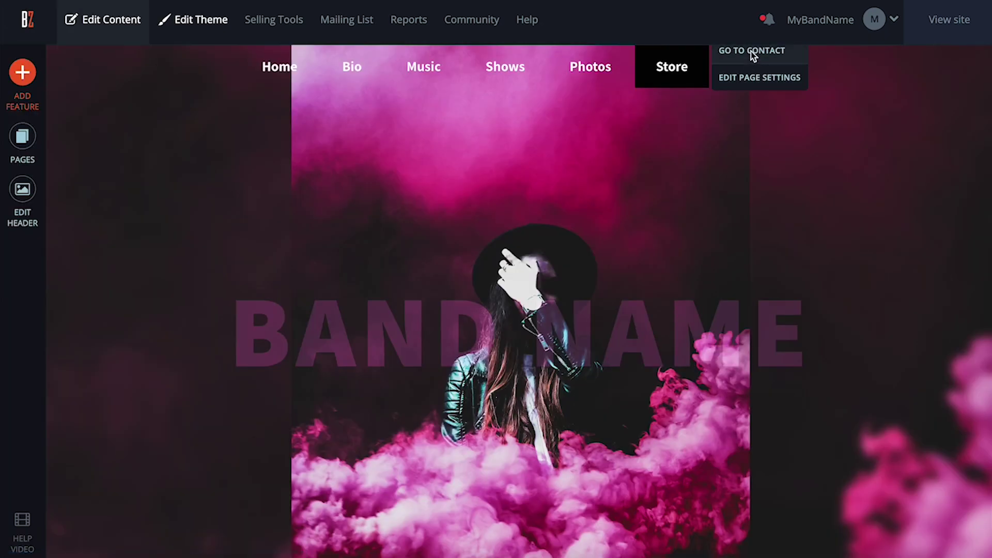
click(752, 52)
scroll(737, 233, down, 9)
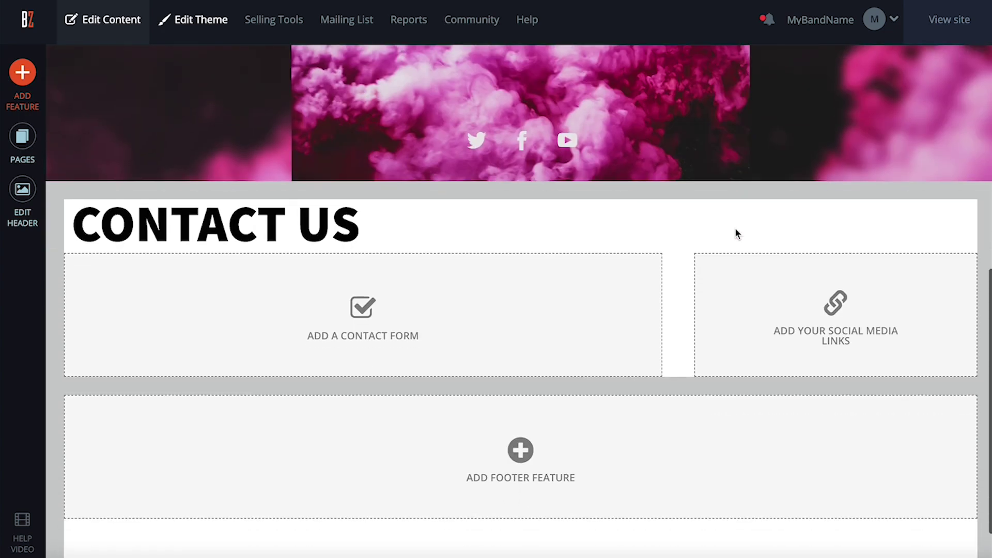
click(612, 279)
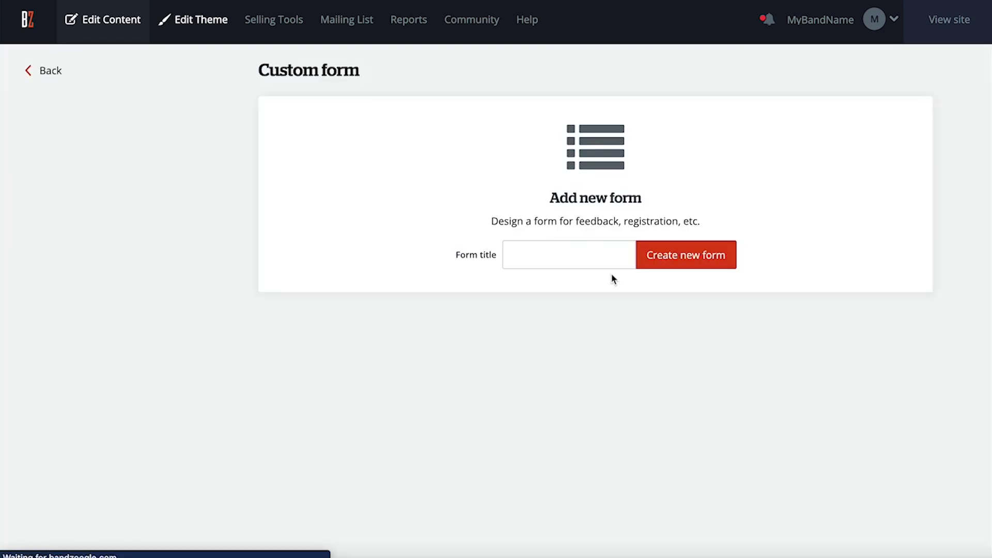
click(587, 258)
text(Contact us)
click(675, 251)
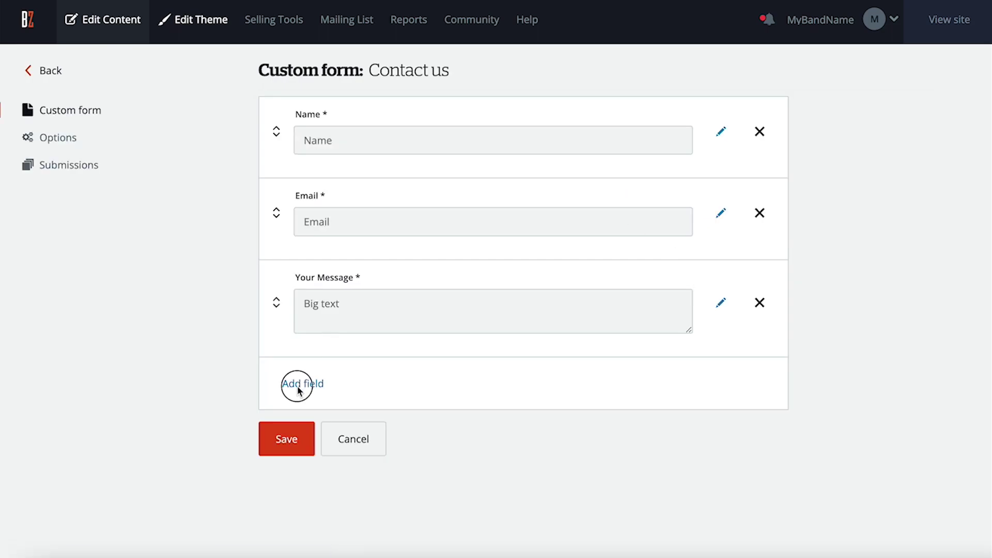
Add a 'Booking or Collaboration Request?' multiple-choice field above Your Message and save.
click(297, 385)
text(Booking or Collaboration Request?)
click(333, 462)
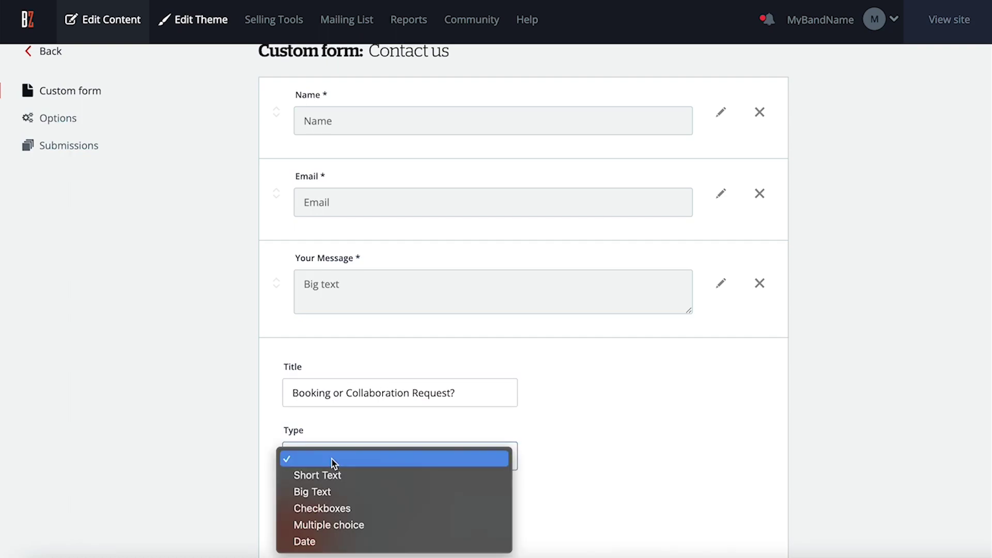
click(323, 524)
click(303, 525)
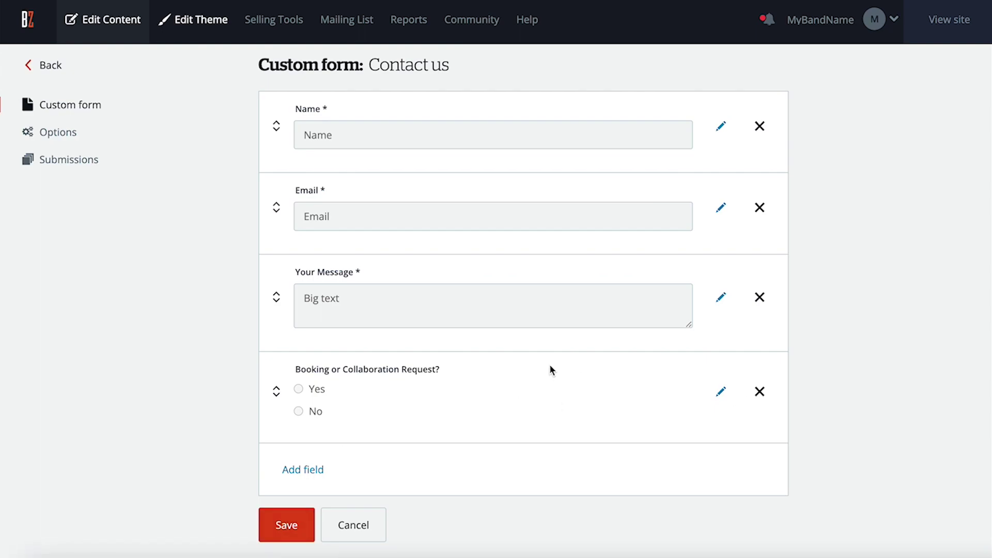
drag(297, 388, 271, 279)
click(292, 528)
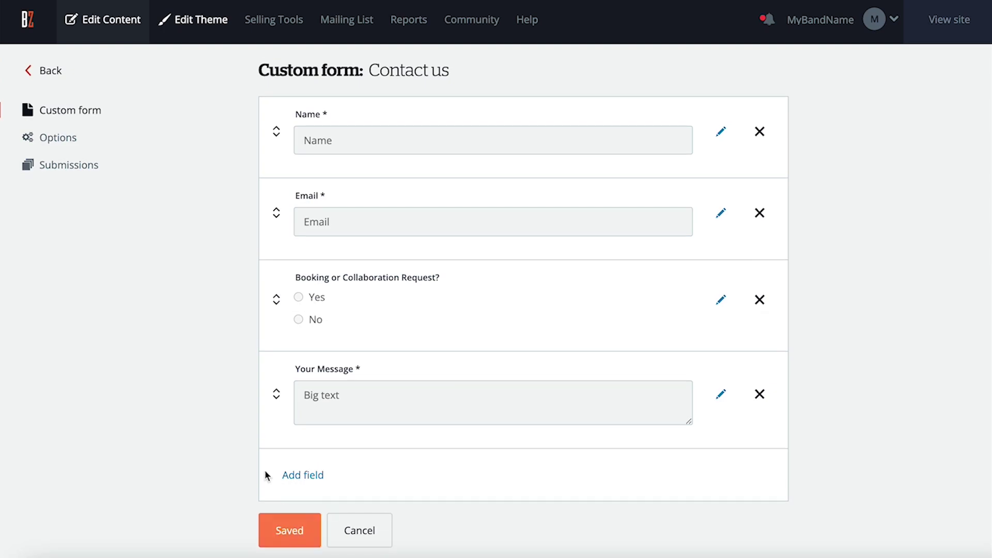
Set the e-mail address for form submission notifications and save the form options.
click(69, 137)
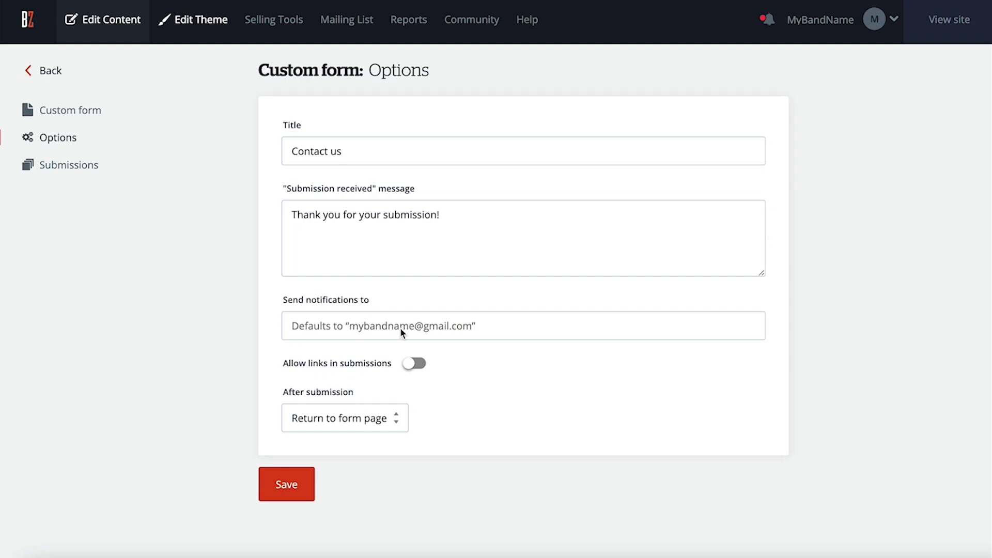
click(439, 329)
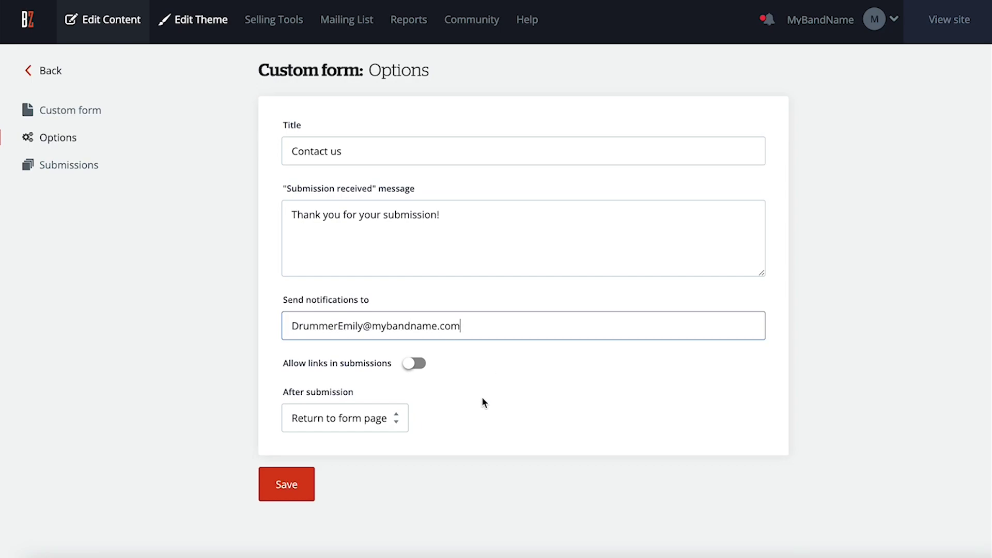
click(284, 488)
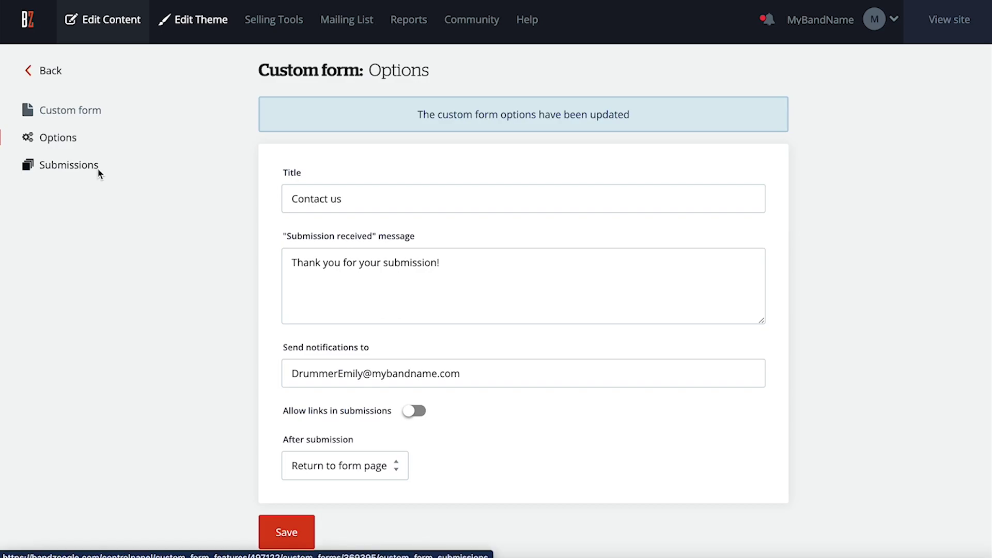
Add Apple Music to the social media links and enlarge the icons to 54px.
click(53, 77)
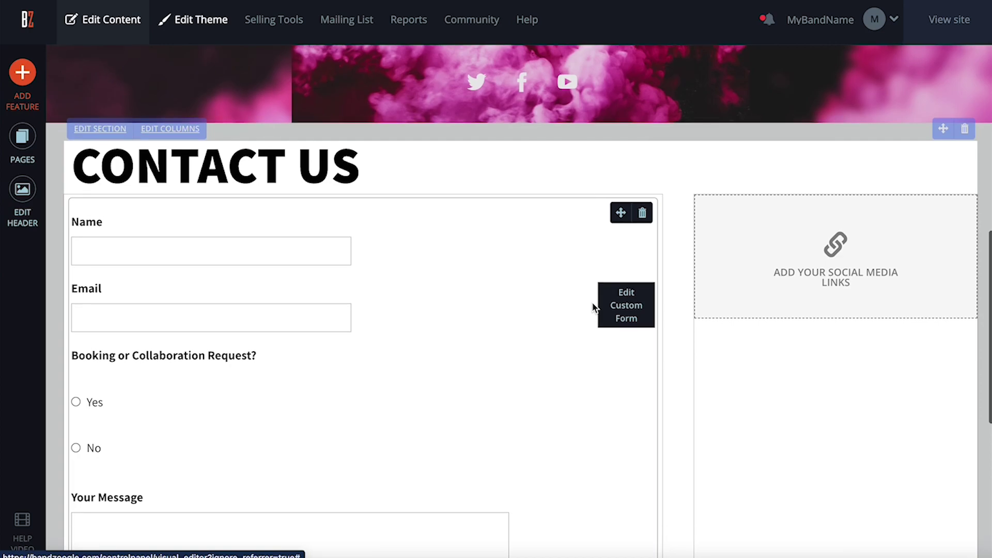
click(752, 269)
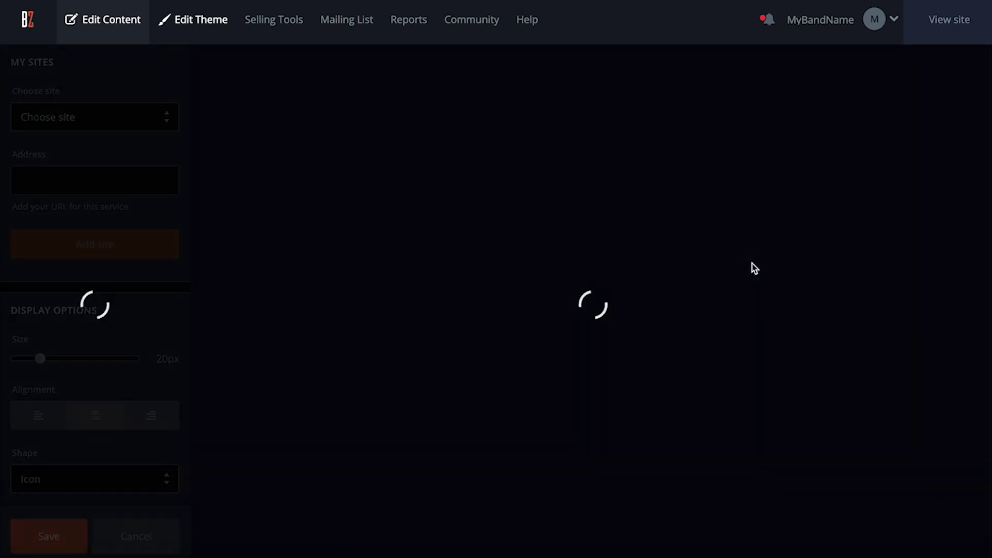
click(93, 117)
click(75, 216)
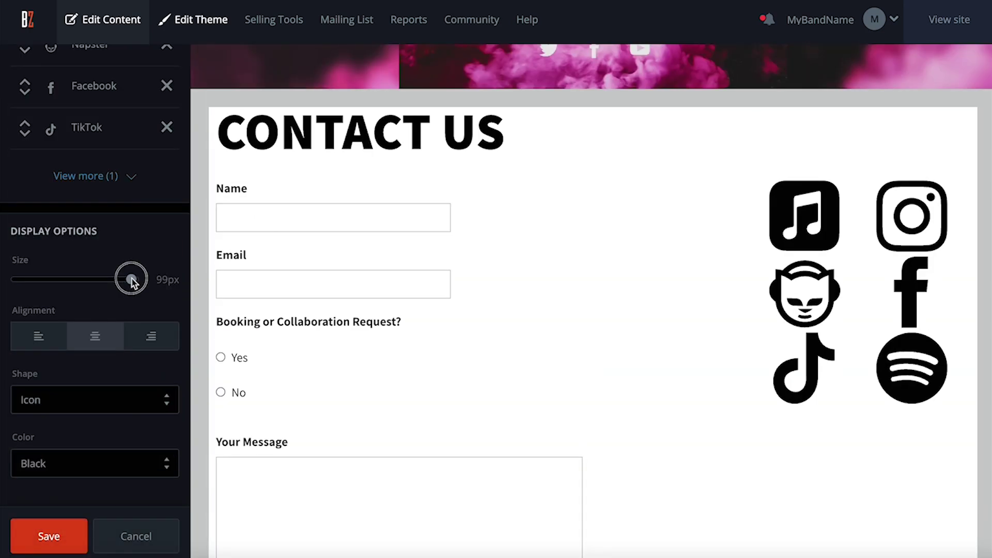
drag(69, 277, 80, 282)
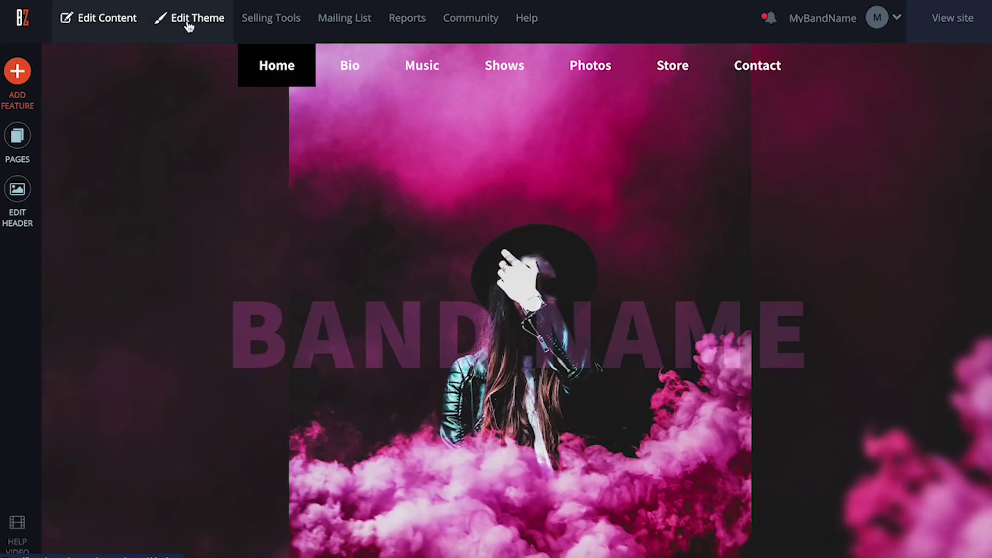
Adjust header height and content width, use Black Han Sans menu font and #83429c background.
click(191, 19)
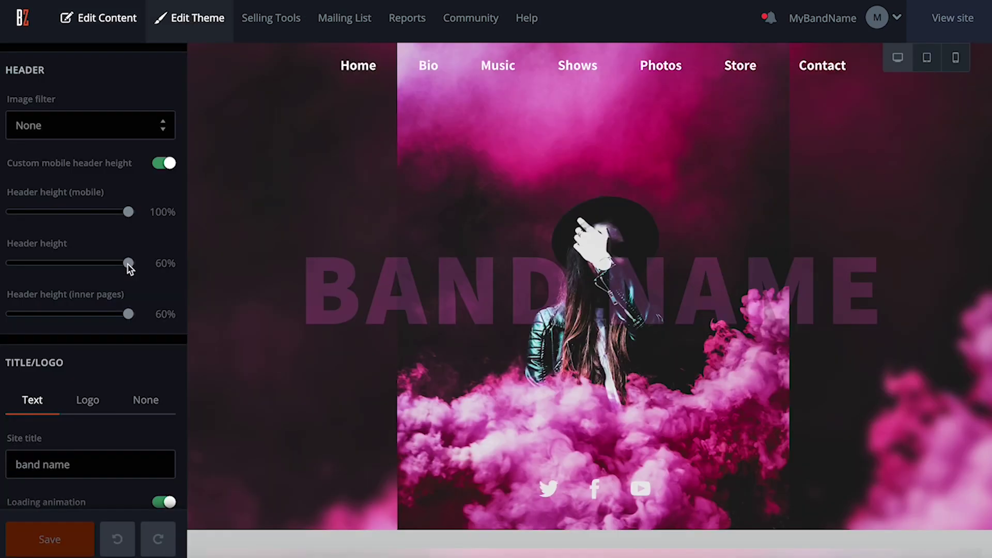
drag(126, 260, 116, 264)
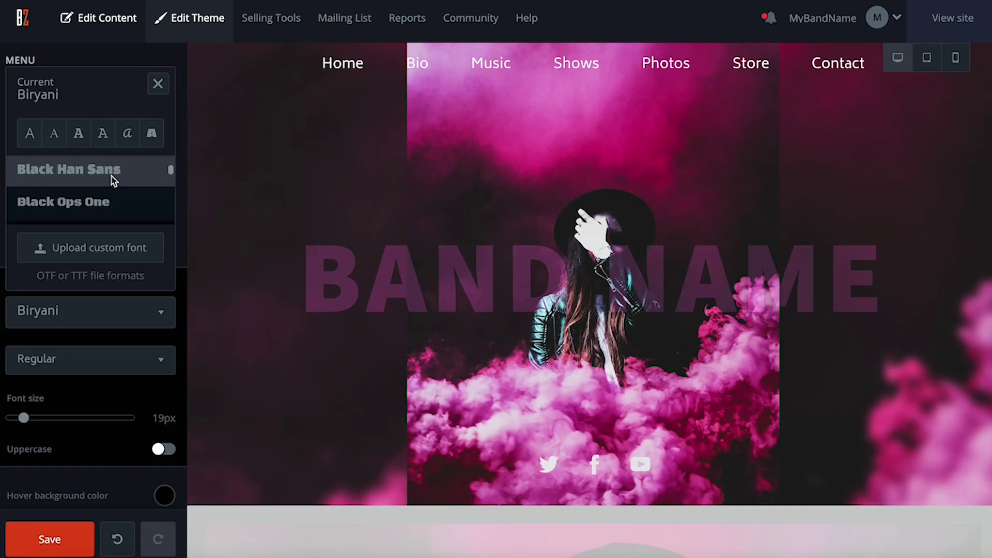
click(114, 179)
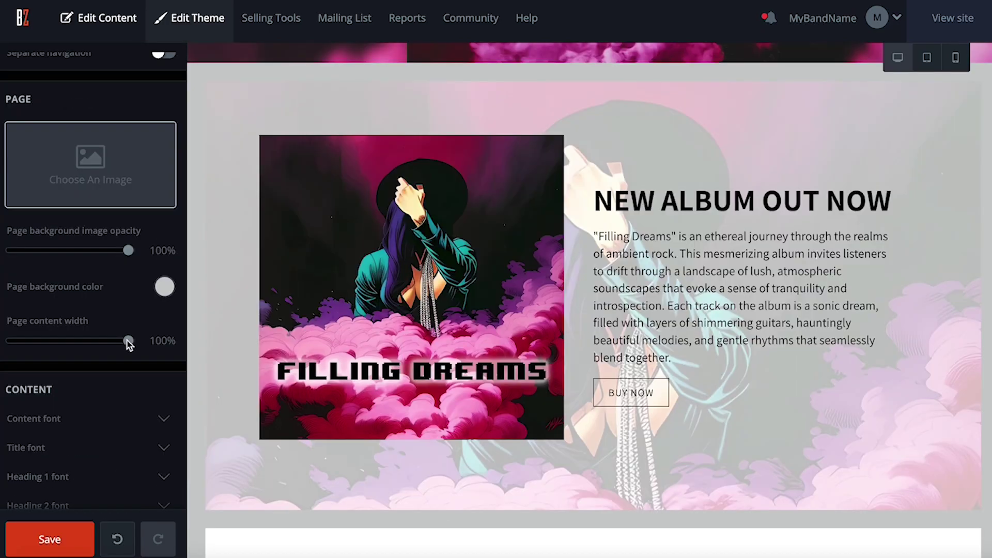
drag(126, 337, 98, 337)
click(164, 286)
triple_click(153, 451)
text(83429c)
Round the corners, make buttons solid pills, and lower section background opacity to 58%.
scroll(134, 502, down, 6)
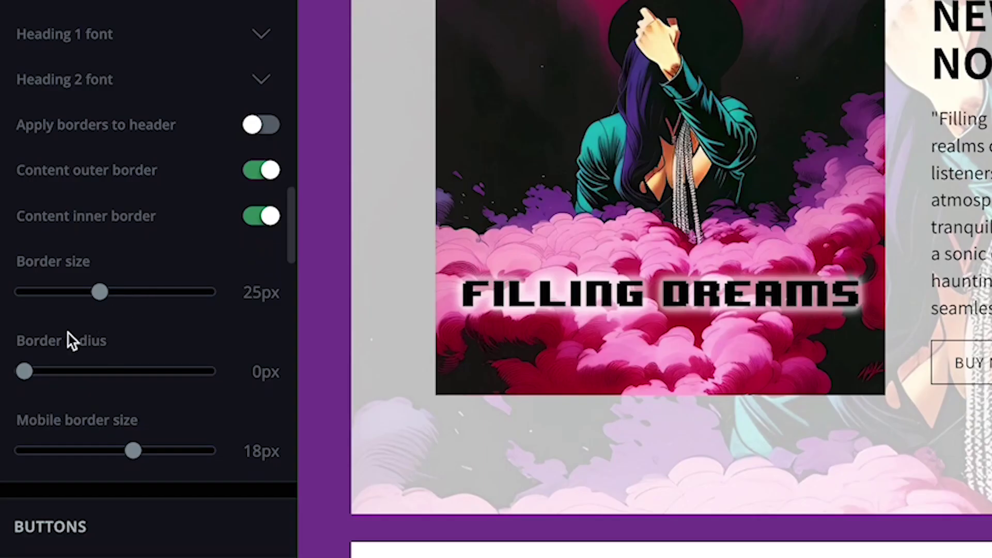
drag(16, 393, 122, 371)
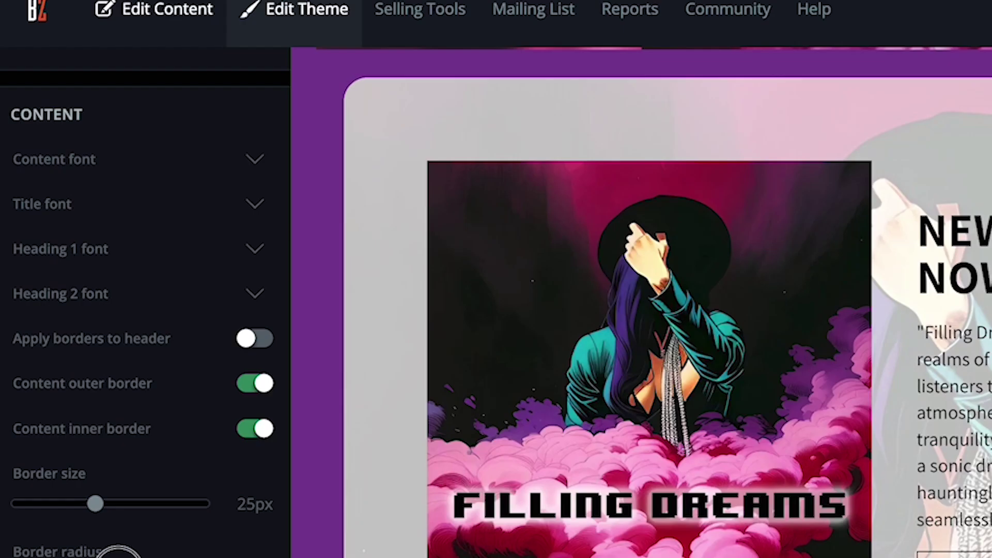
scroll(249, 391, down, 5)
click(249, 391)
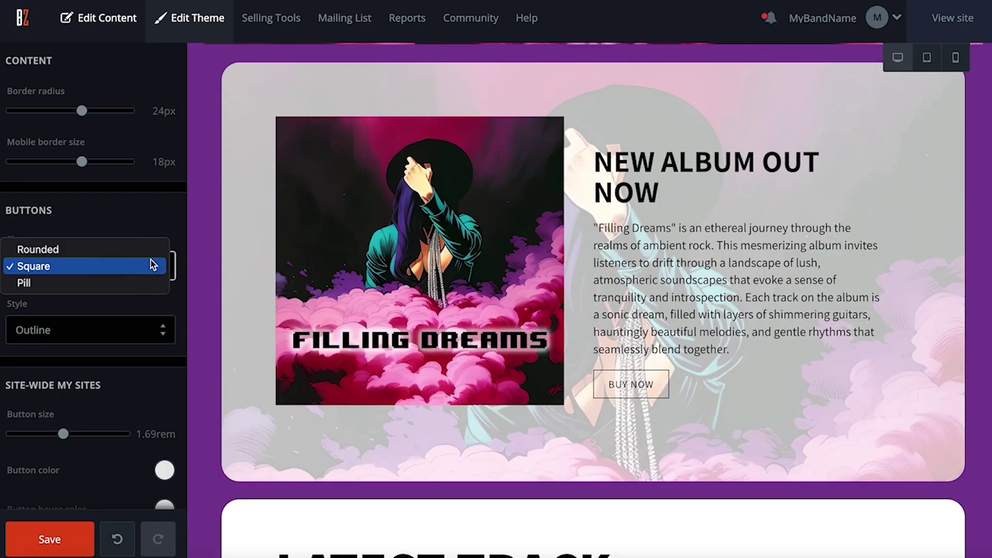
click(147, 283)
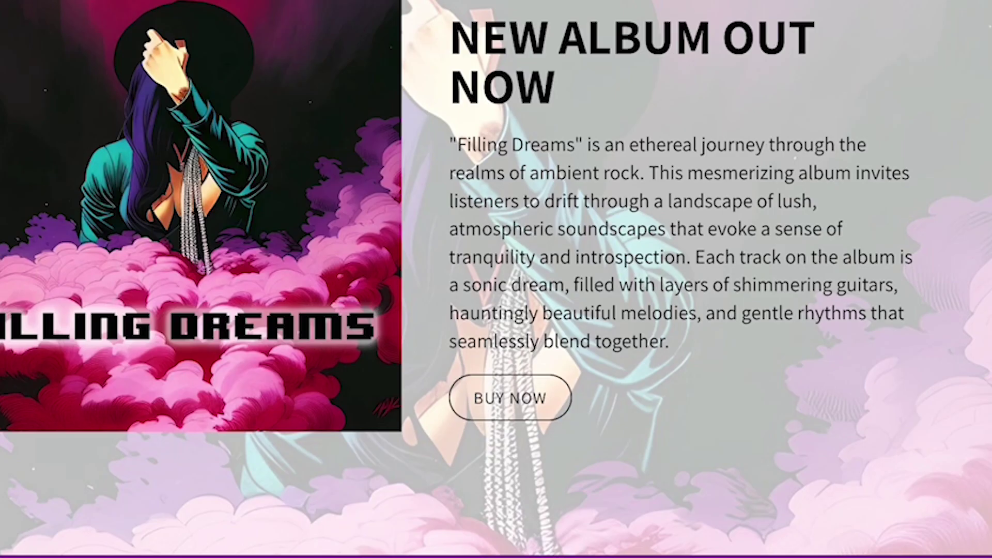
click(136, 288)
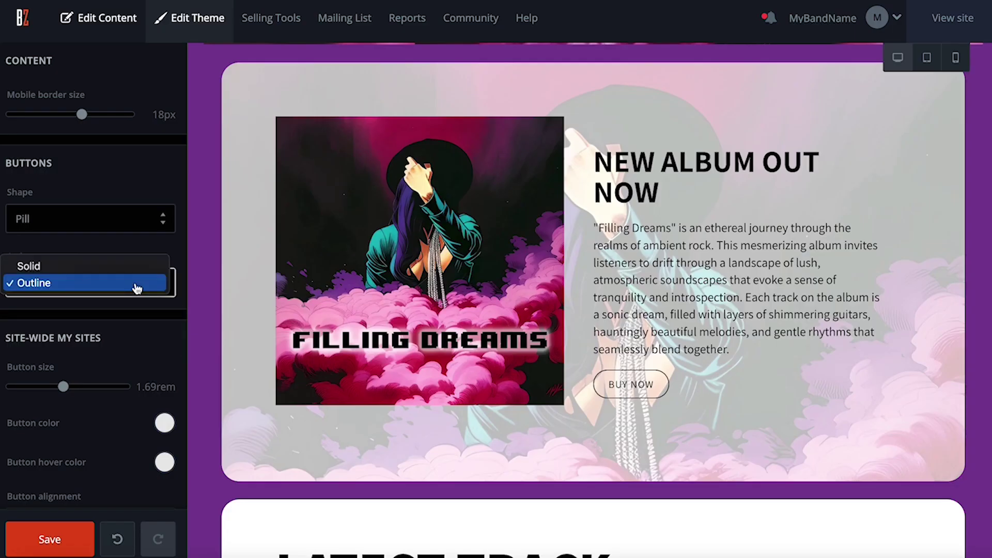
click(129, 268)
scroll(119, 300, down, 5)
drag(133, 341, 70, 343)
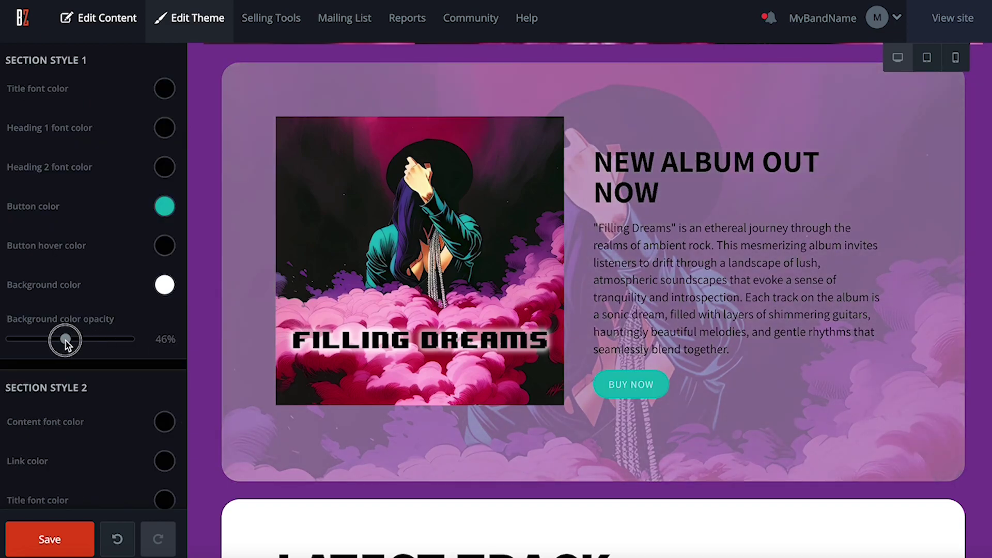
drag(65, 341, 80, 340)
Change Section Style 1's button colour to teal #00bcbd so BUY NOW turns teal.
scroll(159, 371, up, 1)
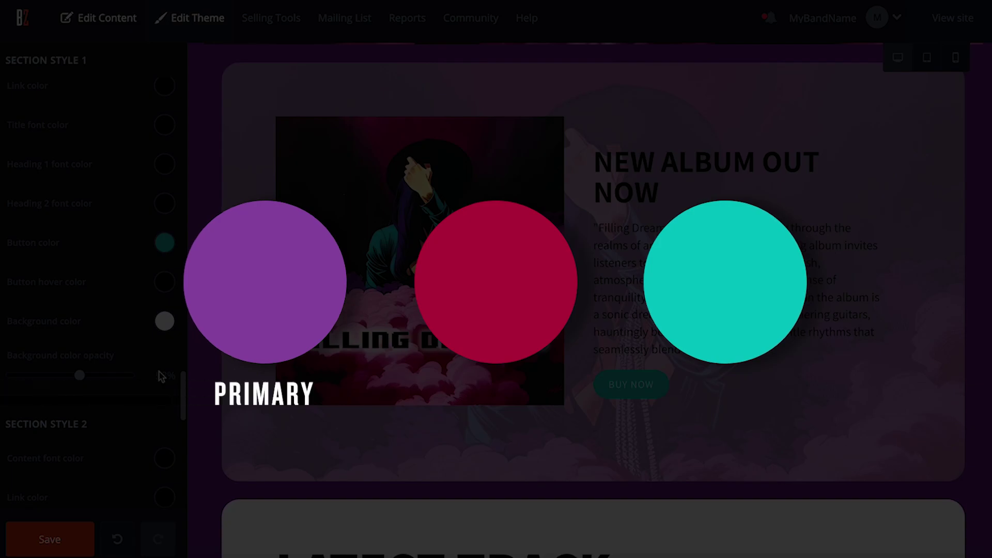
scroll(160, 374, up, 1)
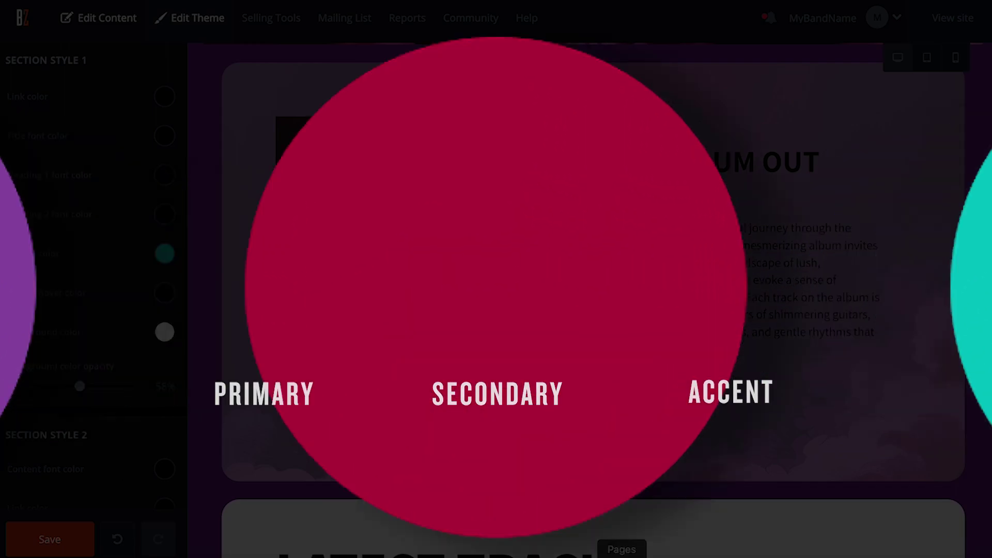
click(162, 247)
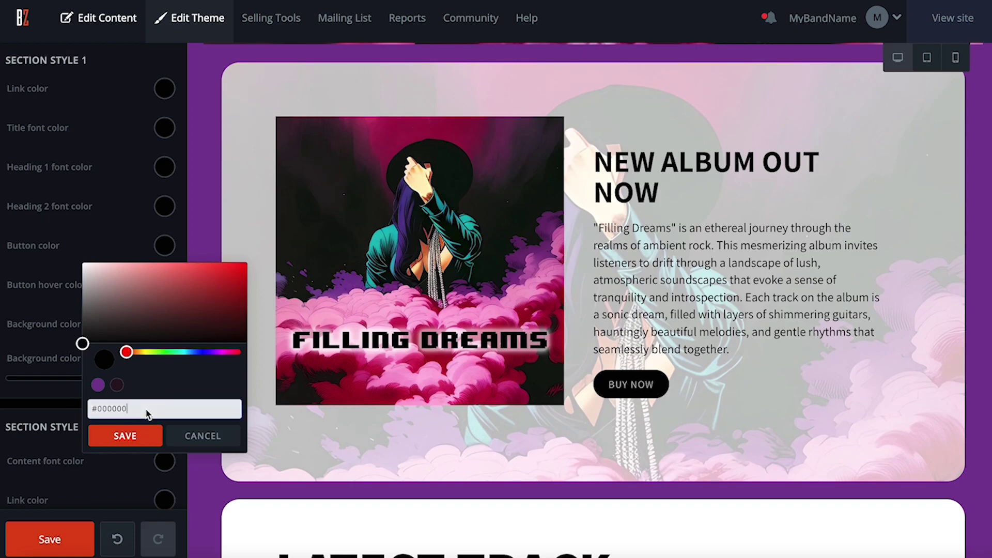
triple_click(145, 408)
text(#00bcbd)
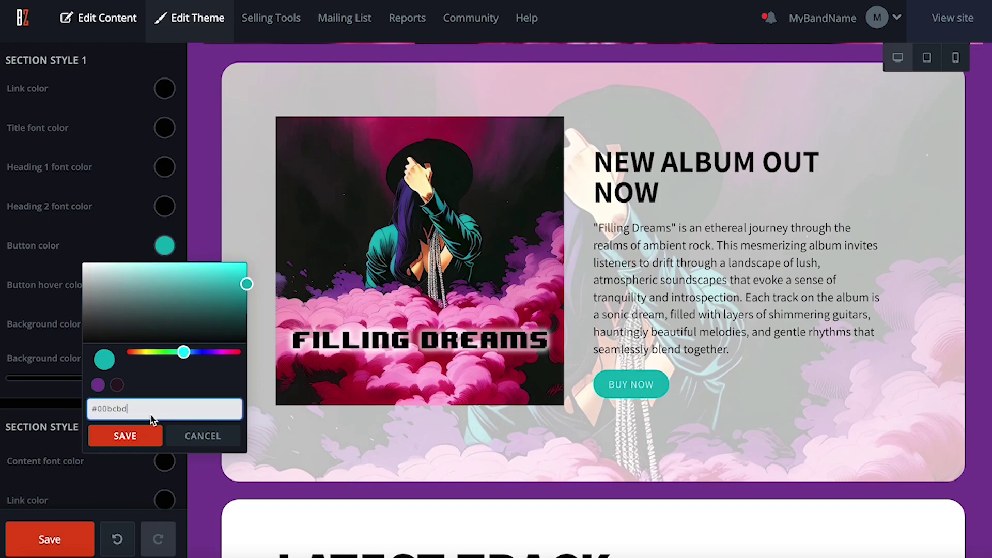
click(136, 436)
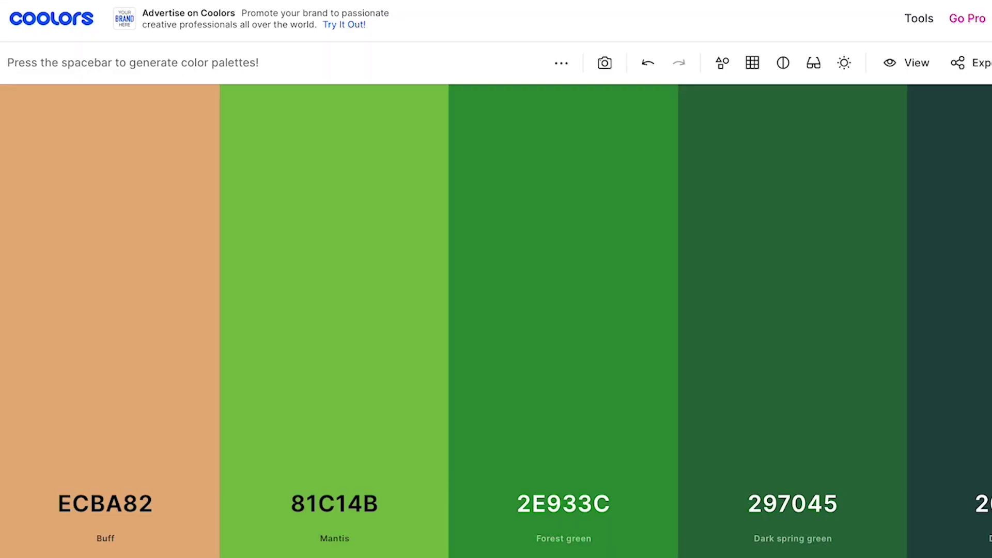
Generate new Coolors palettes until one starts with Persian indigo 27187E and Cornflower blue 758BFD.
key(space)
key(space)
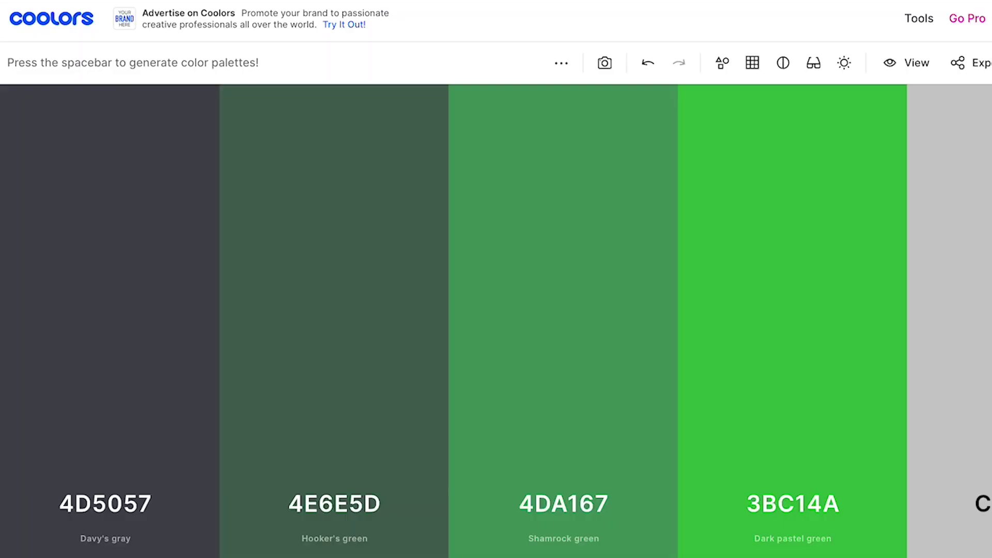
key(space)
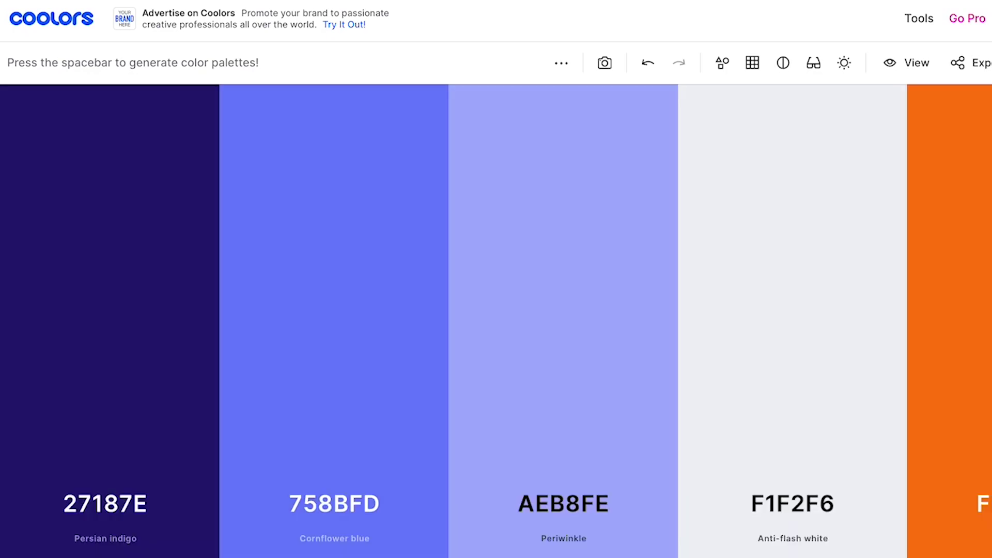
key(space)
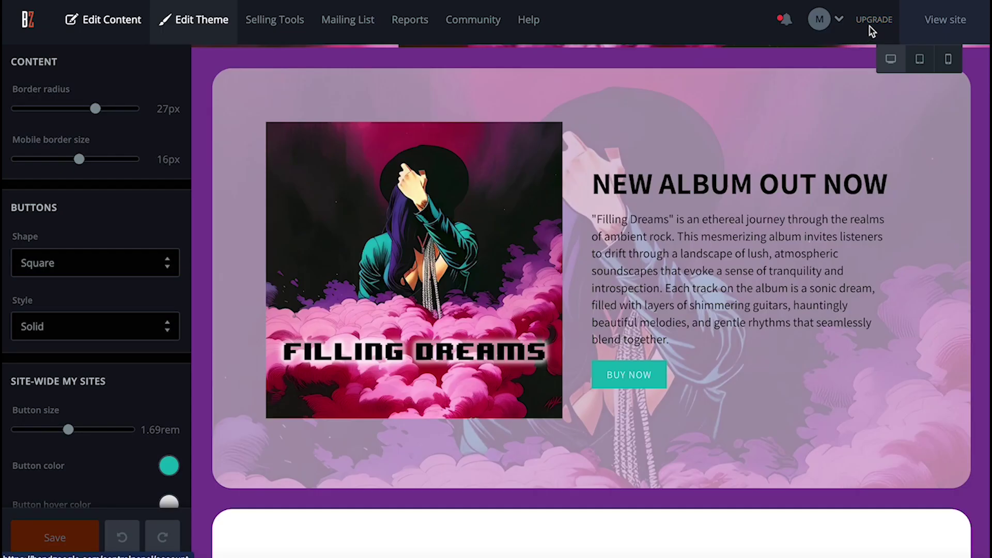
Bring up the upgrade page and review the Standard, Pro and Lite pricing cards.
click(870, 26)
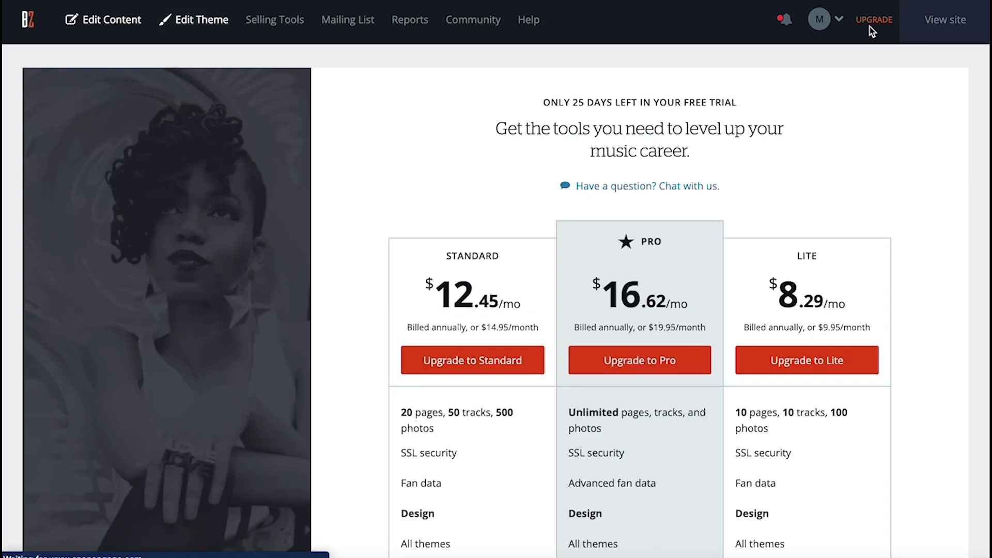
scroll(935, 242, down, 1)
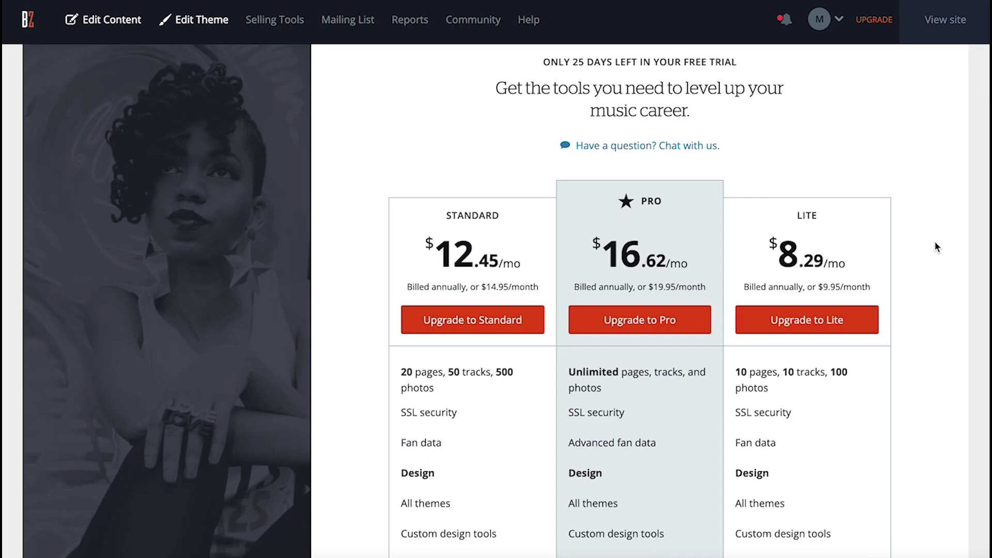
scroll(934, 240, down, 1)
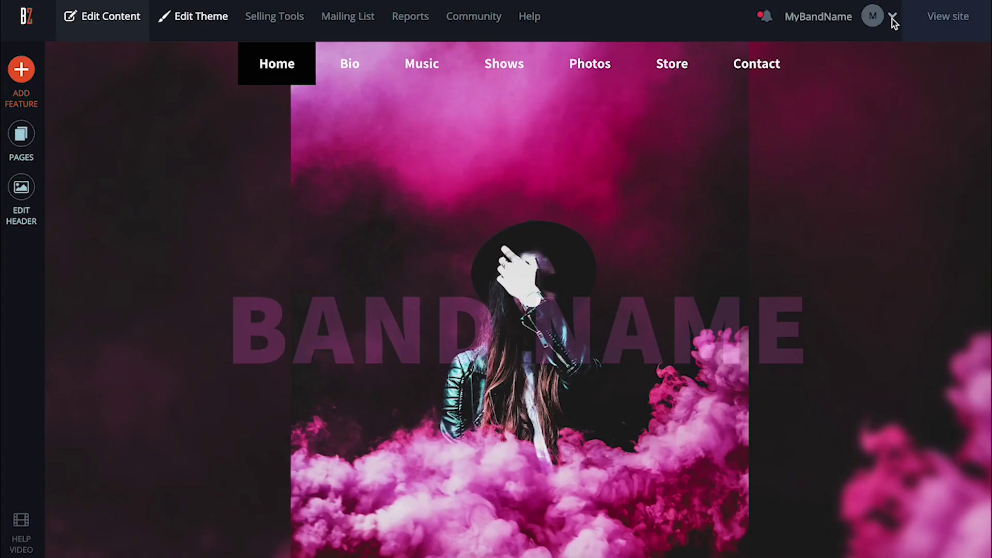
From Account Details, check that mybandsdomainname.com is available and register it.
click(892, 18)
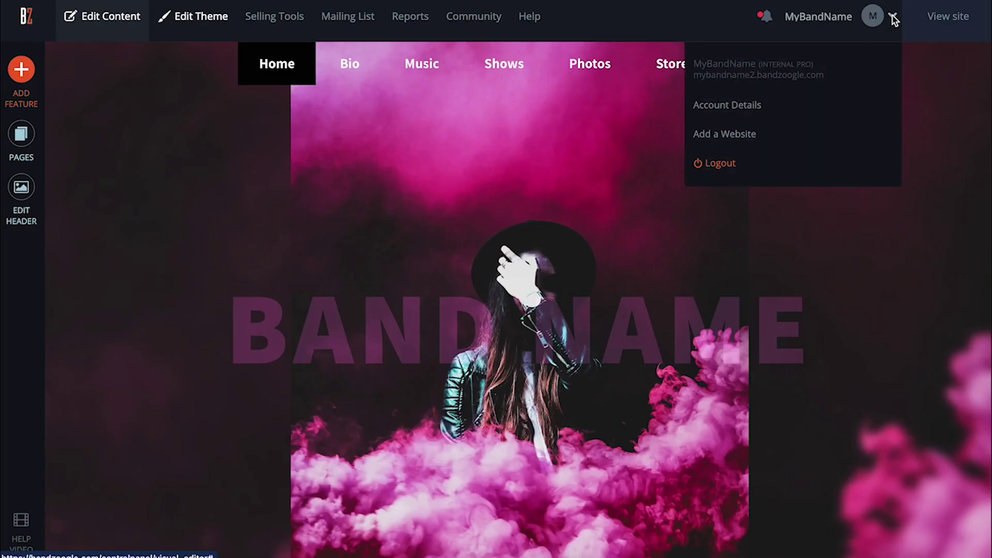
click(752, 107)
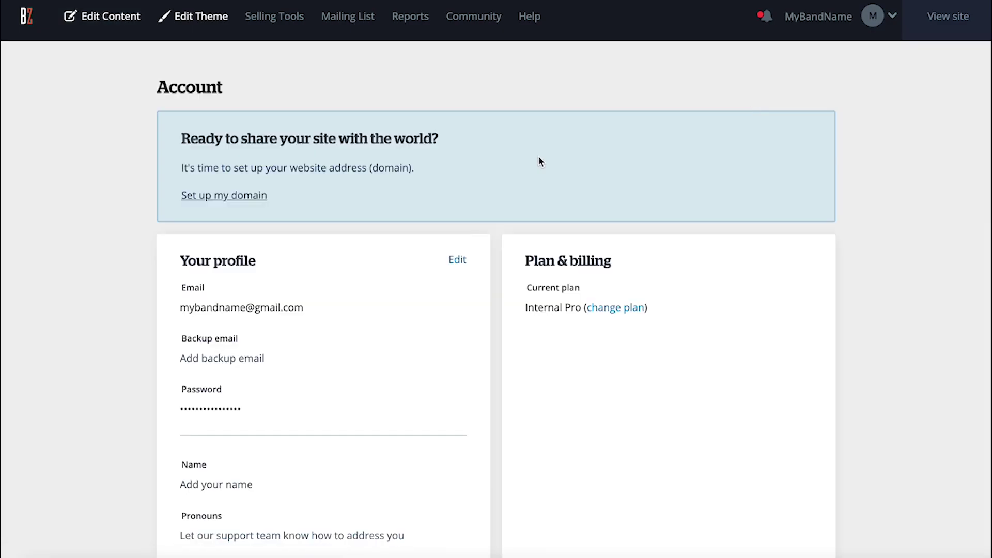
click(264, 197)
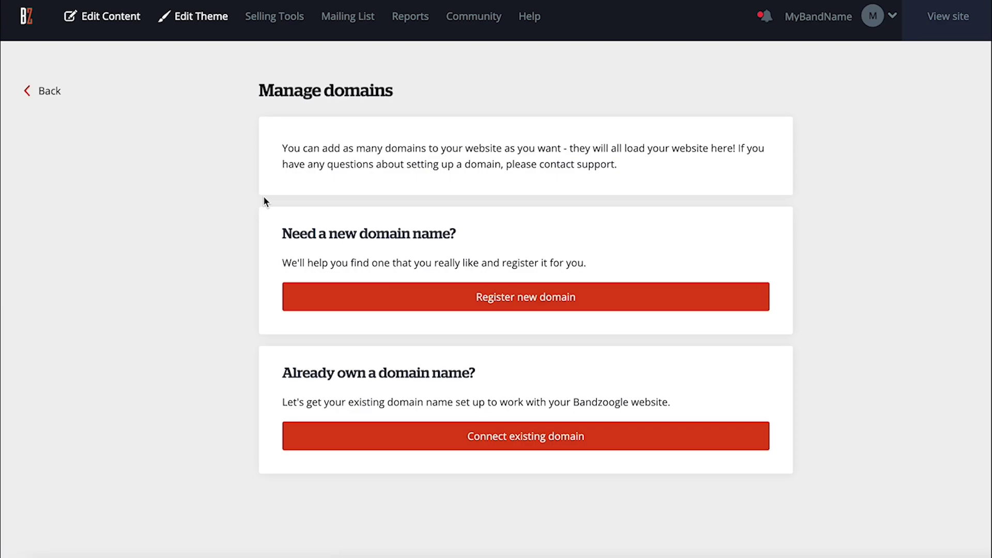
click(503, 306)
text(mybandsdomainname.com)
click(365, 322)
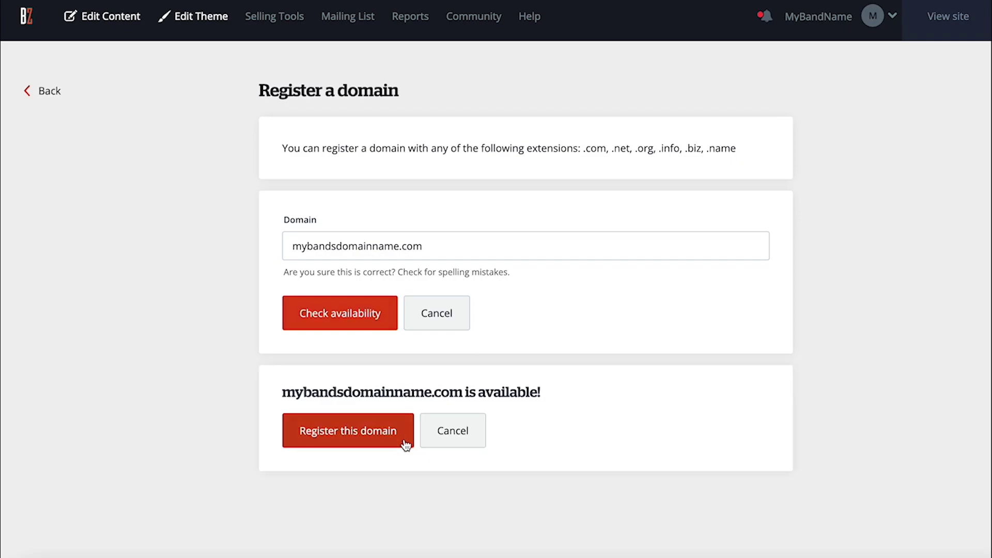
click(405, 445)
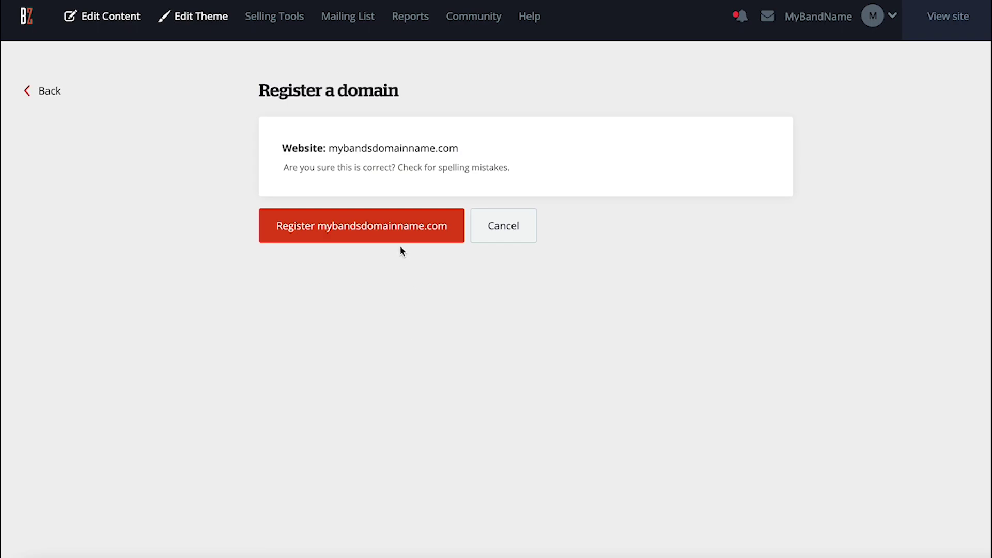
click(398, 241)
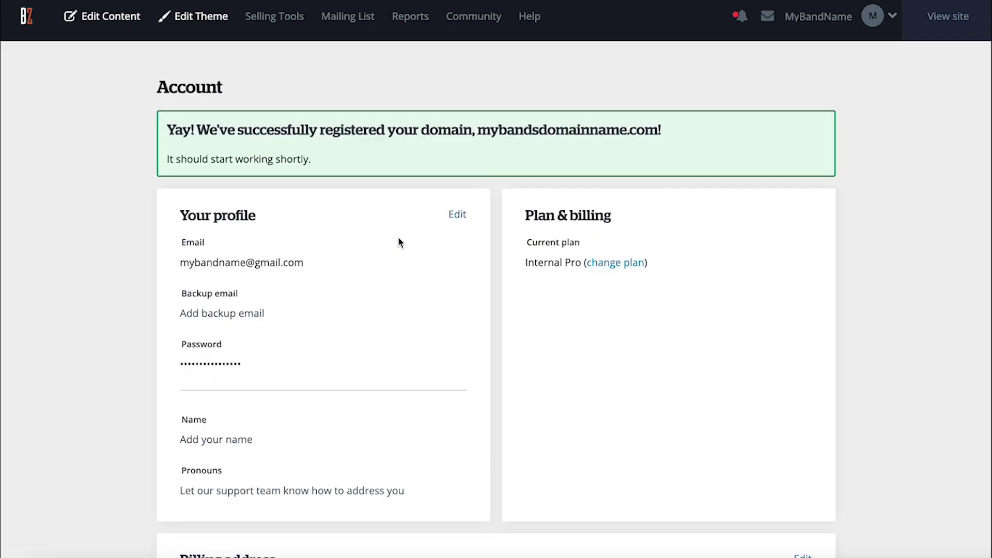